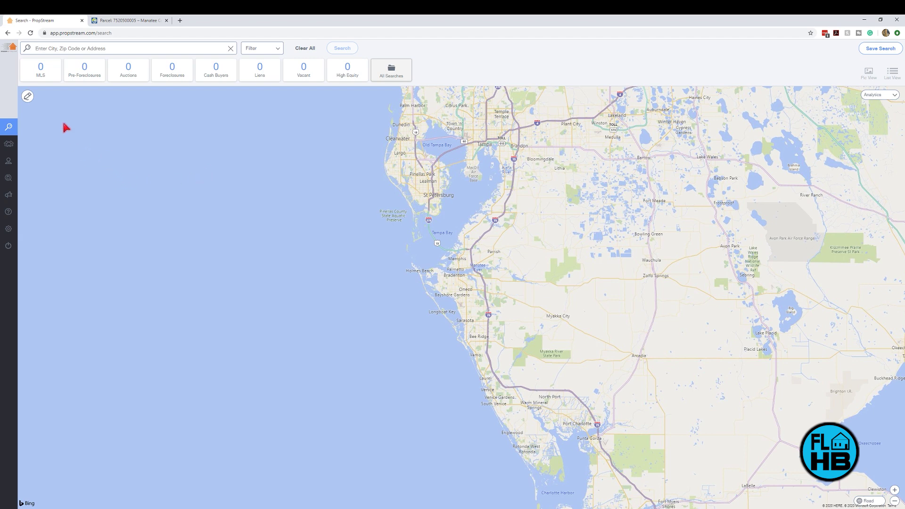
Step: Open My Properties from the sidebar, then switch to the All Contacts (86) list
mouse_move(10, 118)
mouse_move(14, 65)
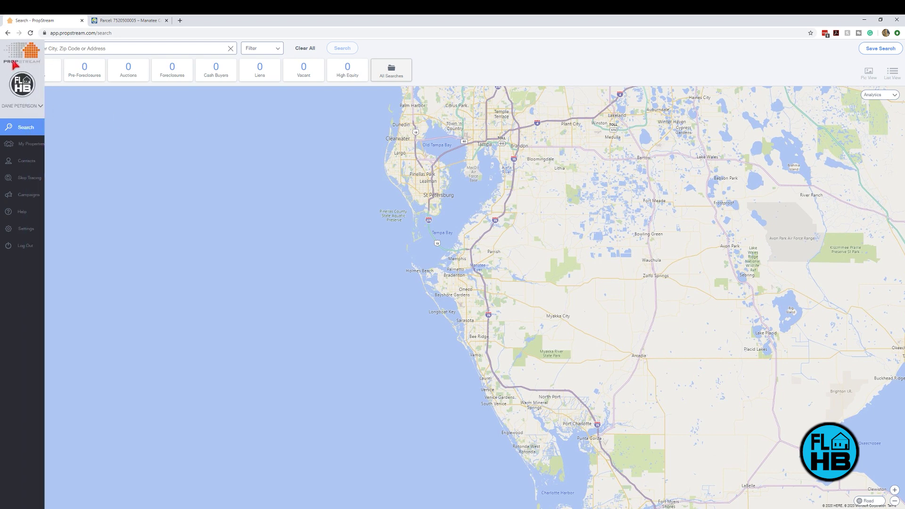
click(27, 146)
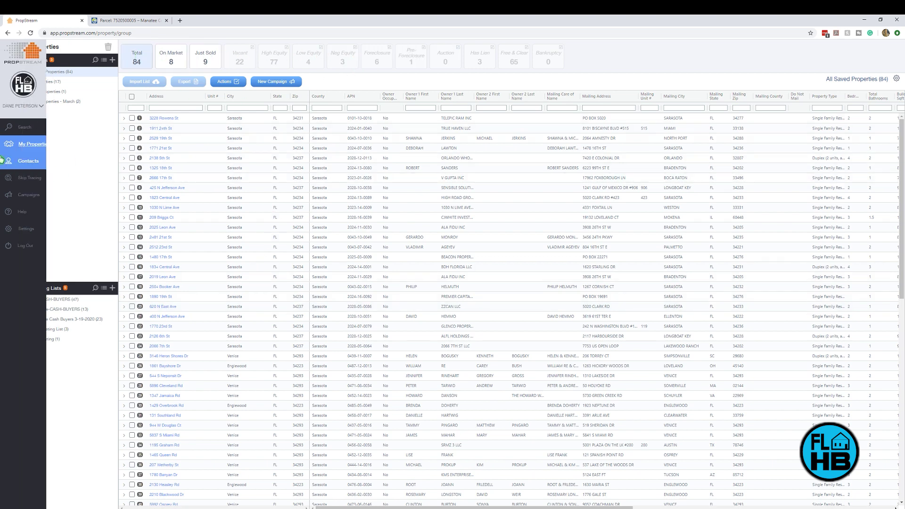
click(23, 161)
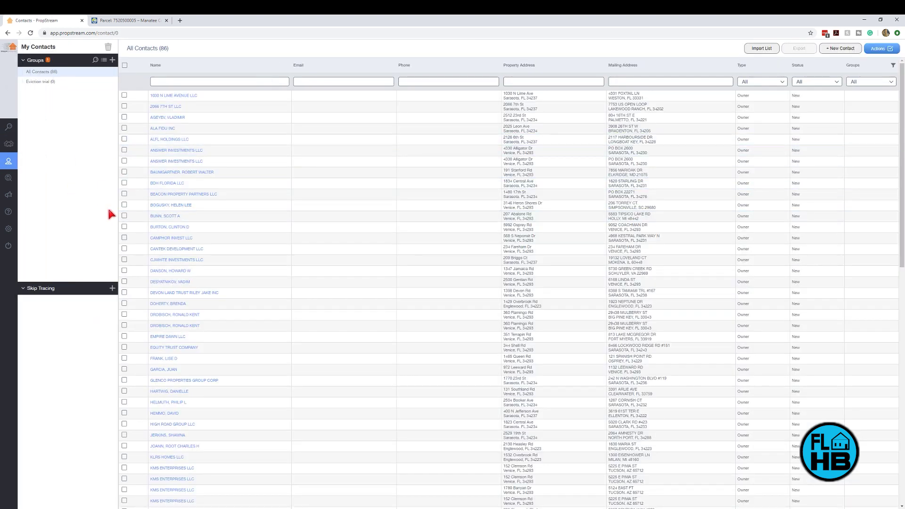
Step: Review skip-tracing pricing for the contacts, then go to the 4670 Hamlets MAILER / RVM campaign page
mouse_move(9, 165)
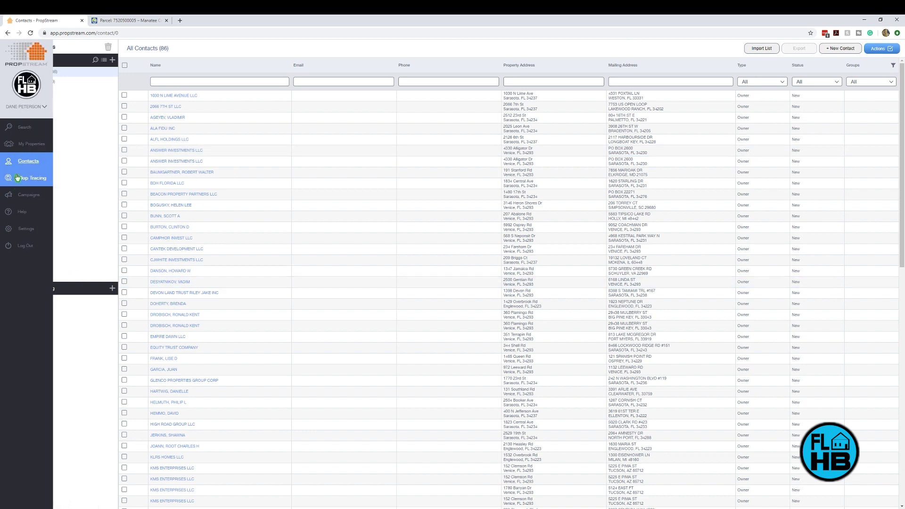
click(28, 181)
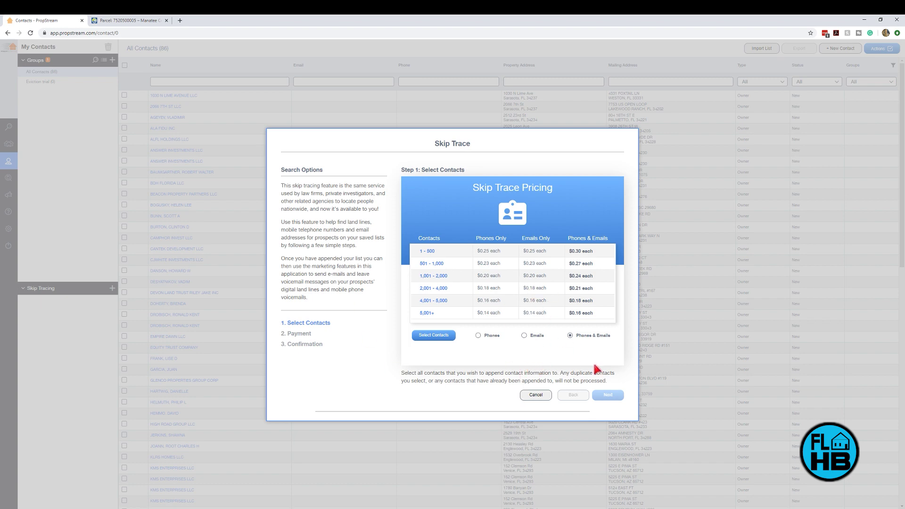
click(536, 394)
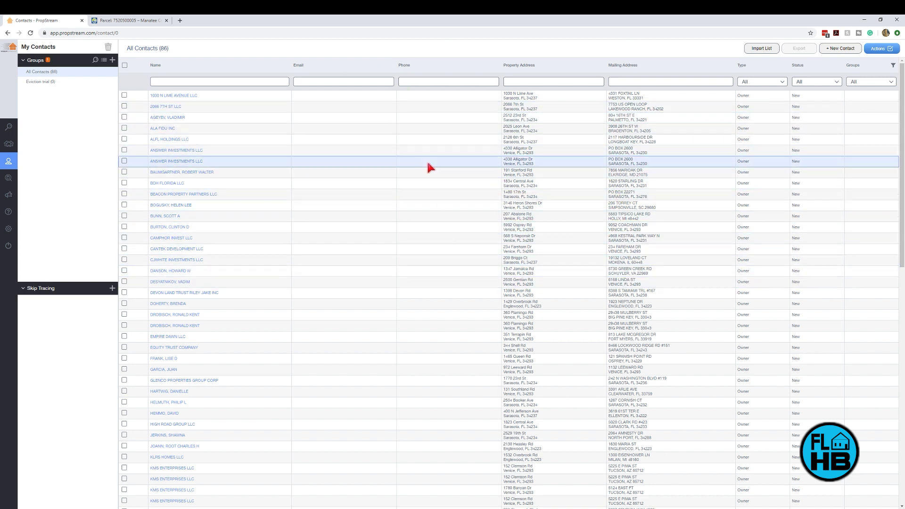
mouse_move(14, 160)
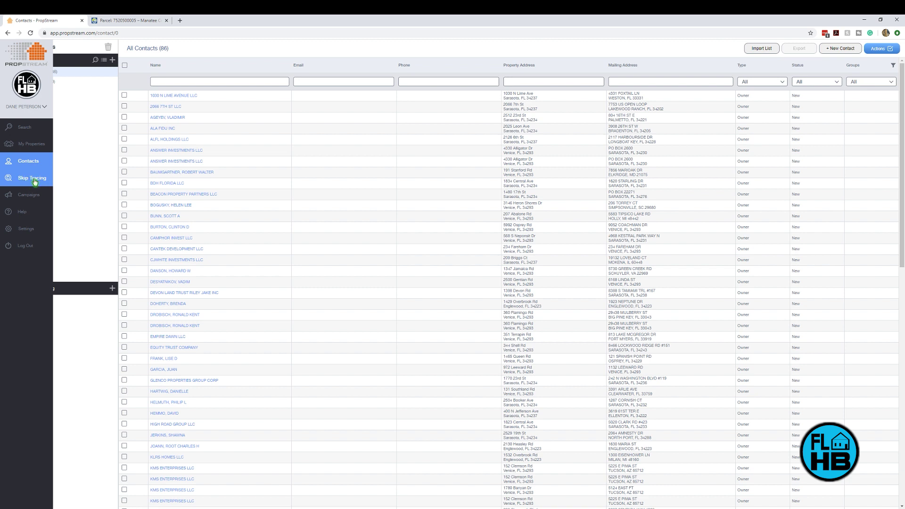
click(30, 196)
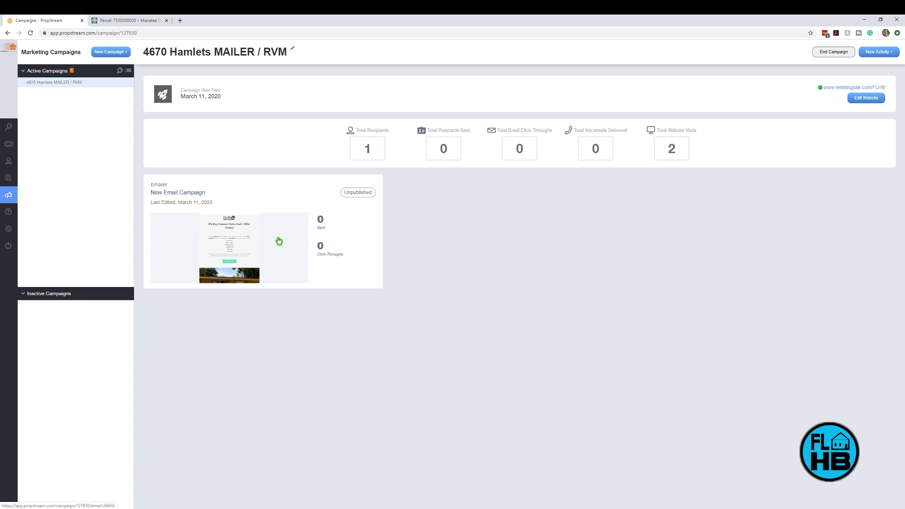
Step: Open the New Email Campaign in the email editor, showing Layout 3 with the cash-offer header
click(251, 244)
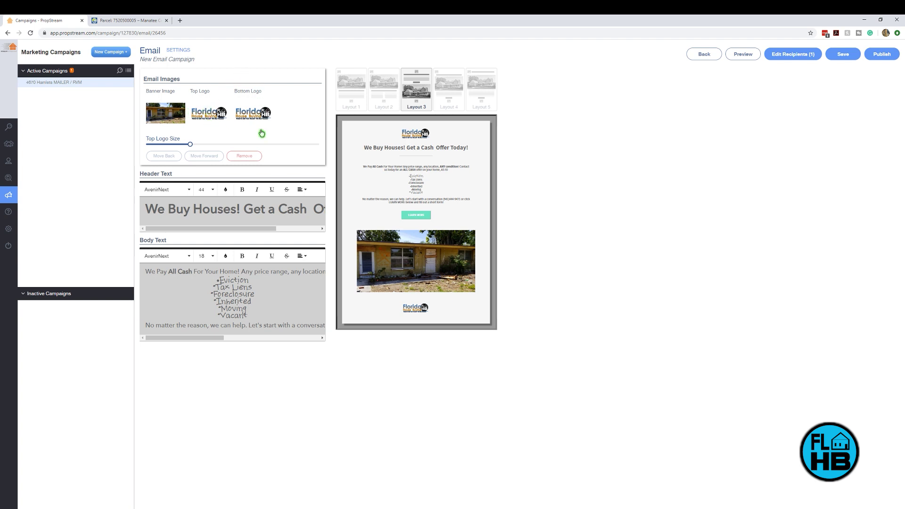
Step: Enlarge the top logo, compare Layouts 1–5, and settle on Layout 3
drag(190, 143, 215, 154)
click(354, 94)
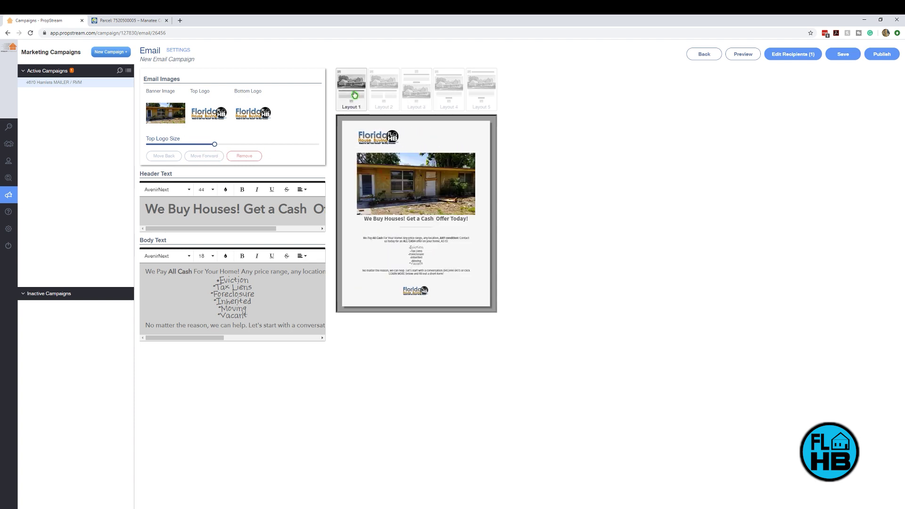
click(393, 94)
click(421, 95)
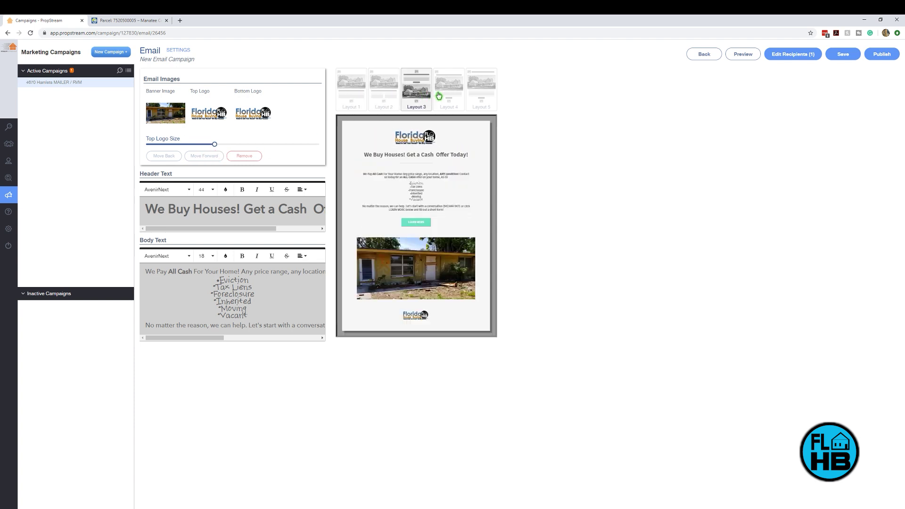
click(439, 96)
click(480, 93)
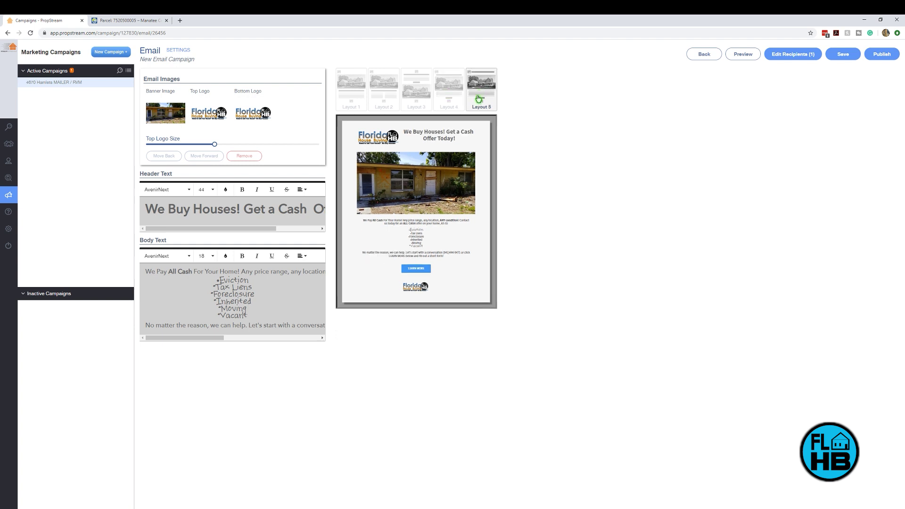
click(423, 101)
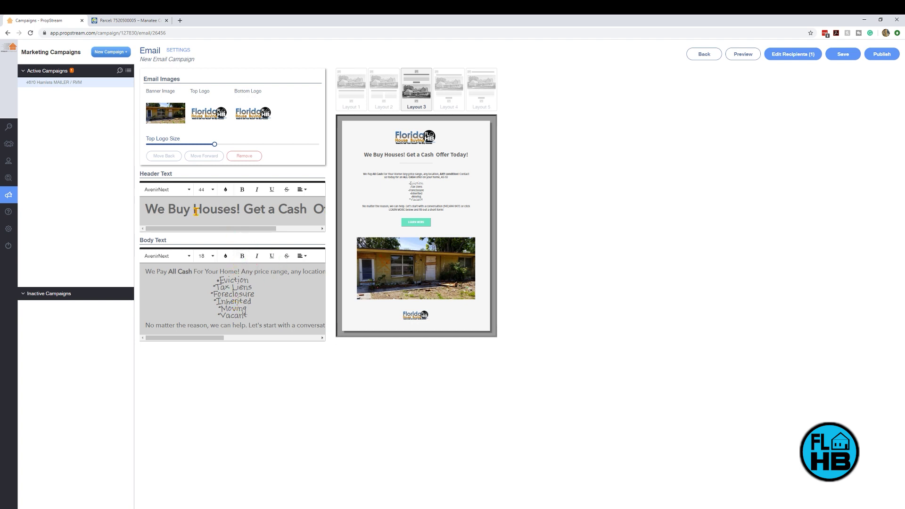
double_click(151, 171)
click(163, 239)
click(584, 173)
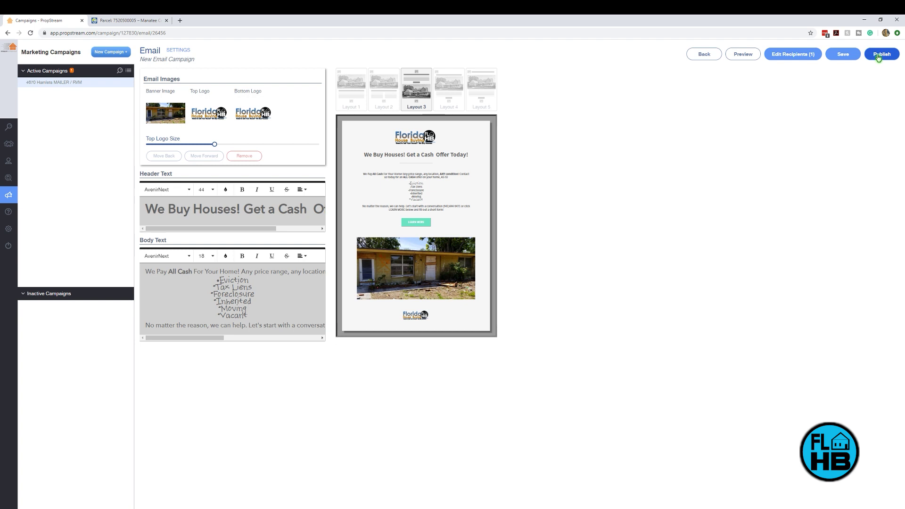
Step: Check the contact groups without changing recipients, then send a test preview to your own address
click(790, 56)
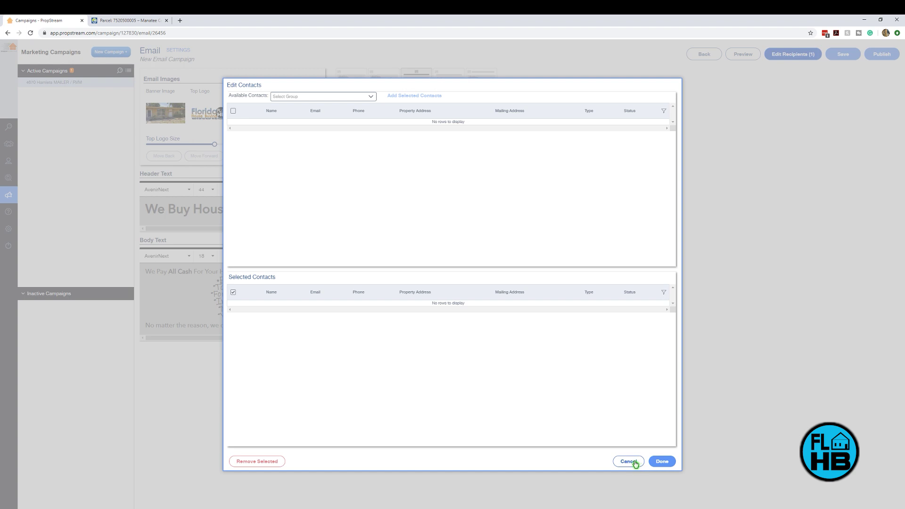
click(373, 97)
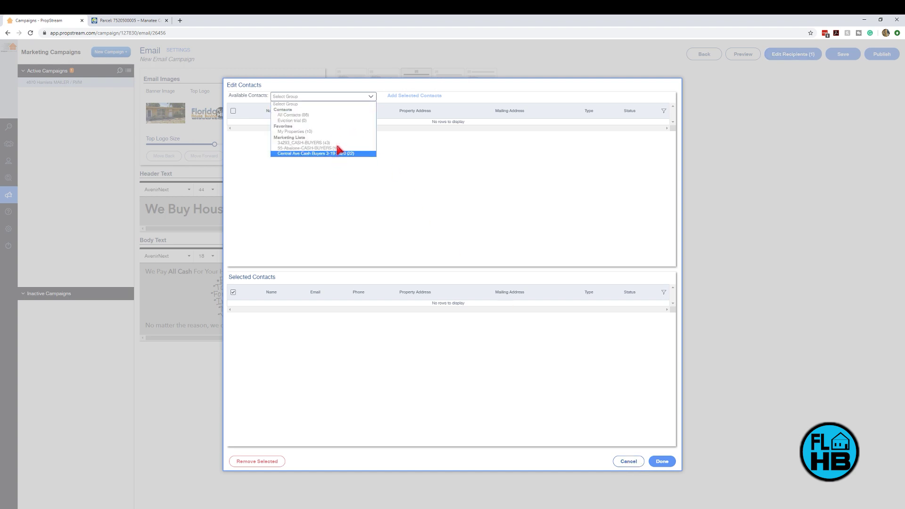
click(728, 186)
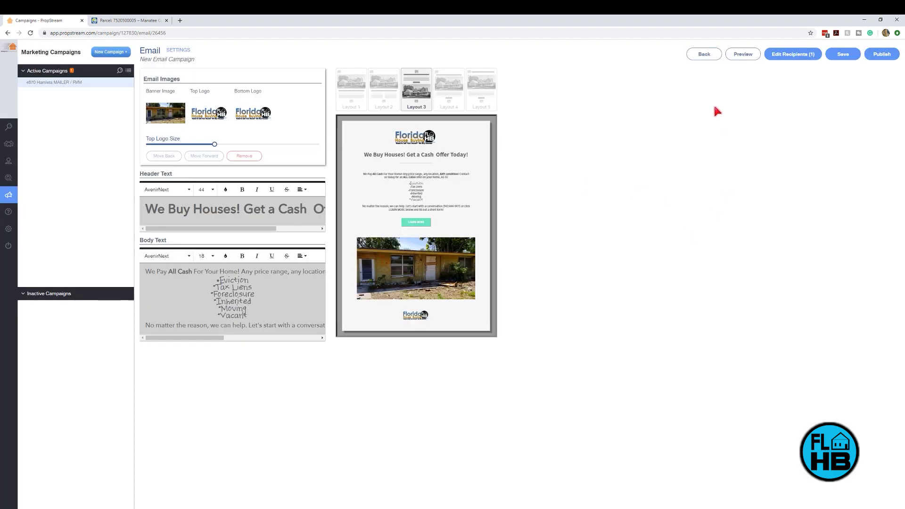
click(743, 54)
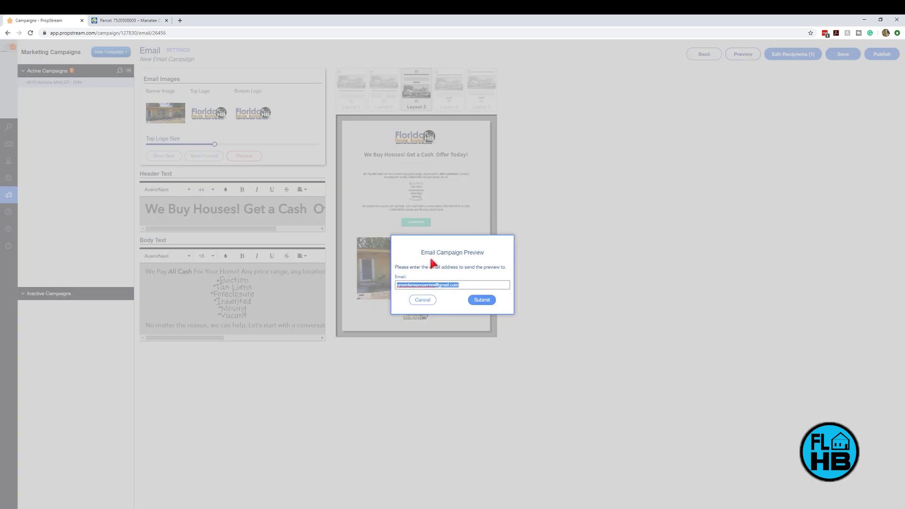
click(481, 300)
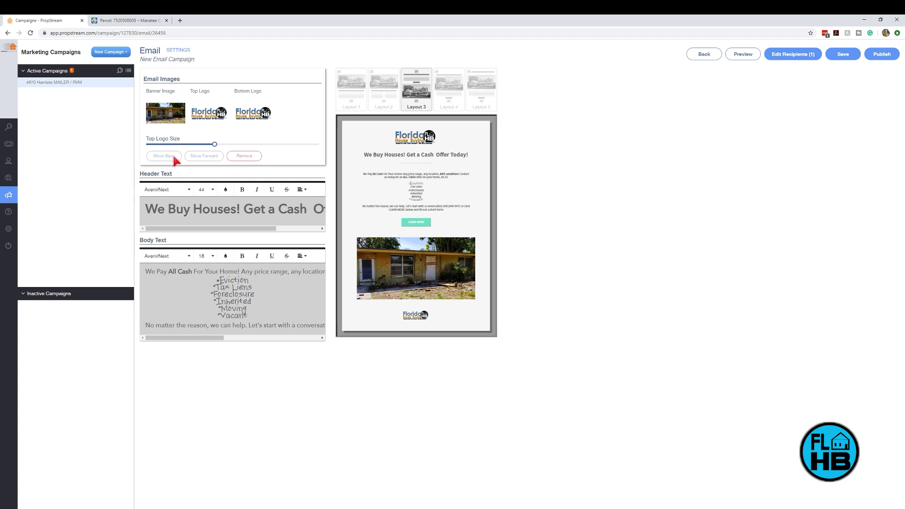
Step: Return to the campaign overview, open the website editor, and preview the landing site in a new tab
click(696, 57)
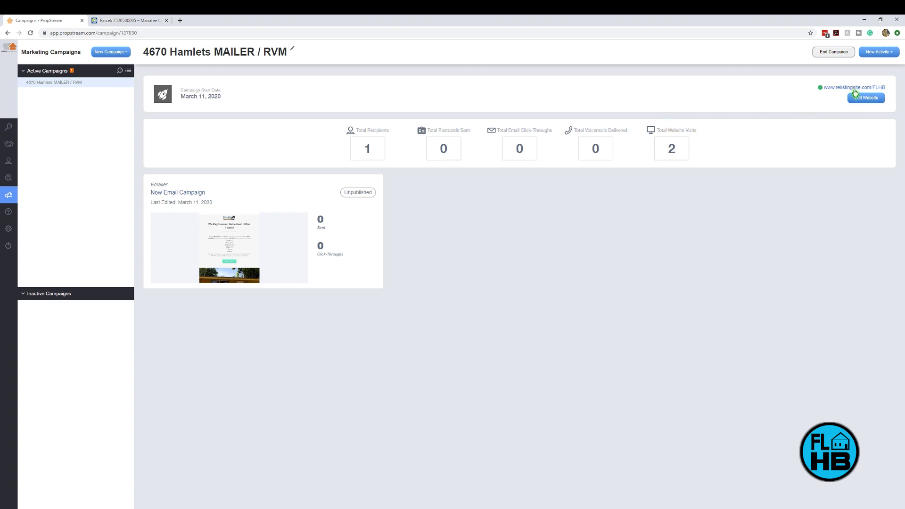
click(867, 98)
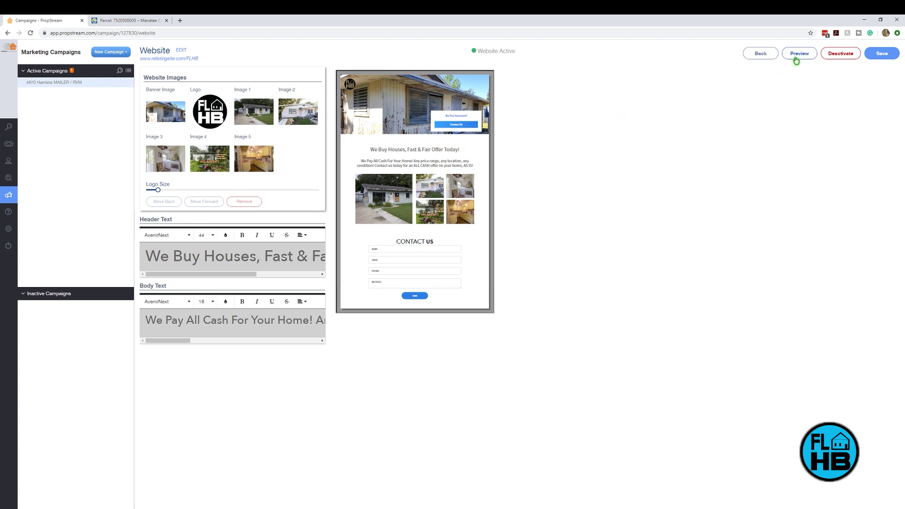
click(798, 54)
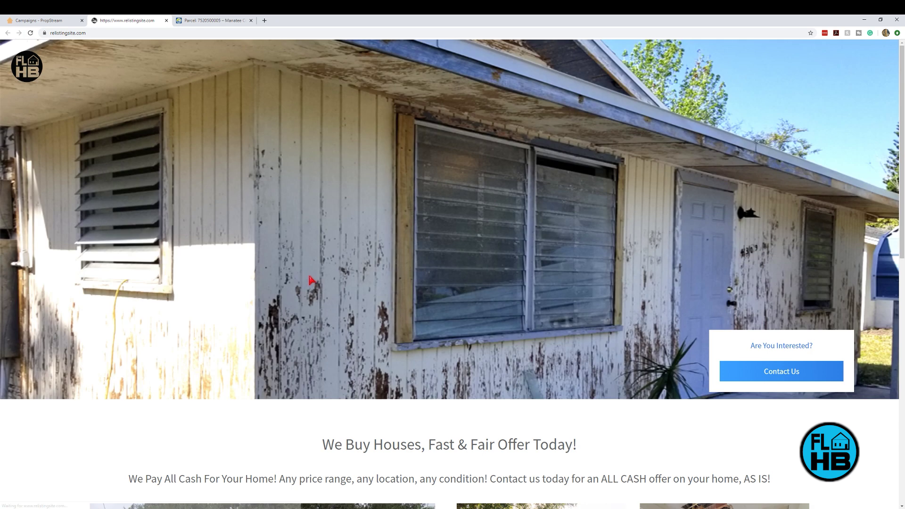
Step: Fill the preview's contact form with autofilled name, email and phone, and the message 'I'm'
scroll(379, 278, down, 6)
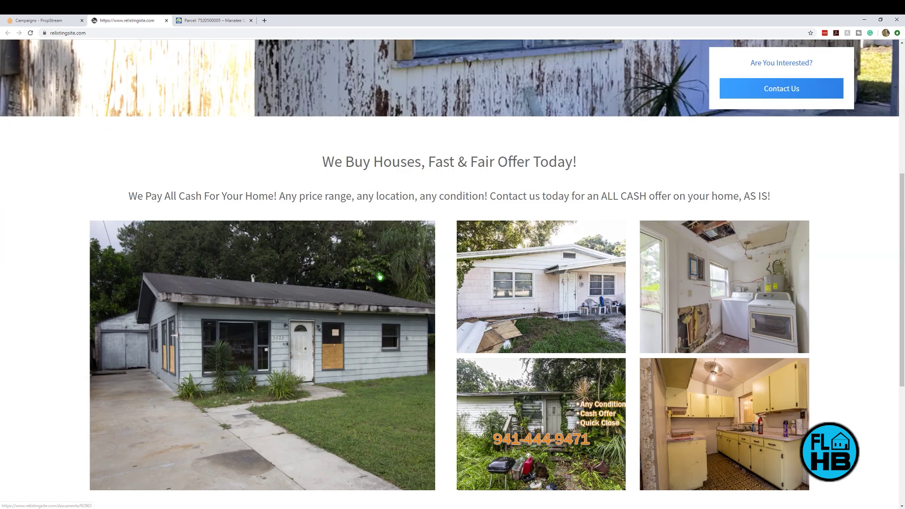
scroll(427, 315, up, 6)
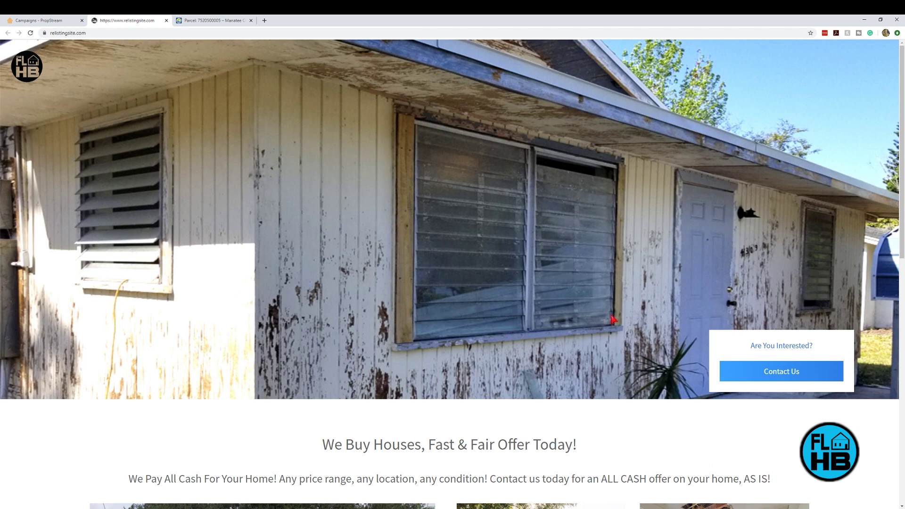
scroll(761, 373, down, 8)
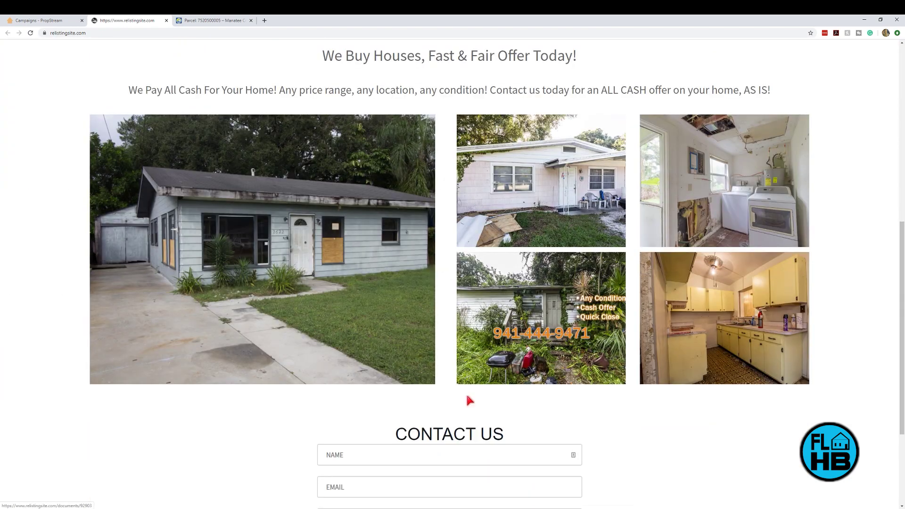
scroll(448, 196, down, 3)
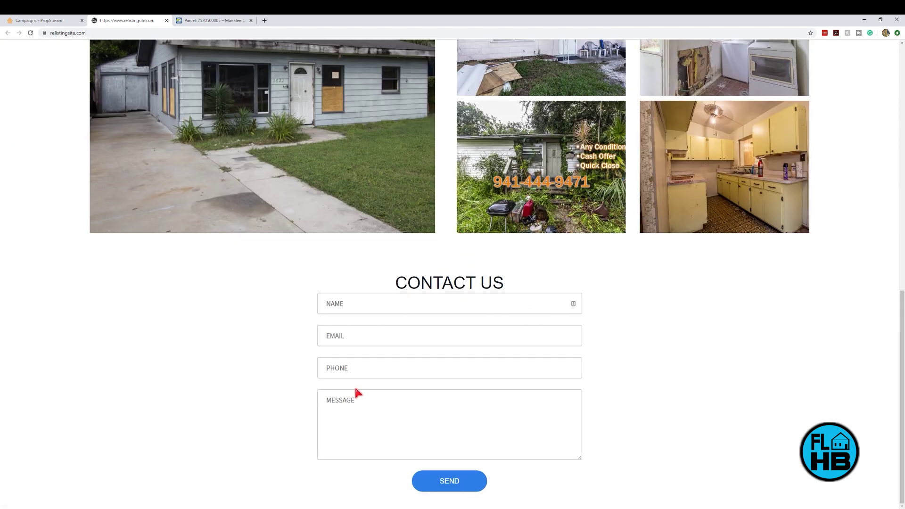
click(478, 302)
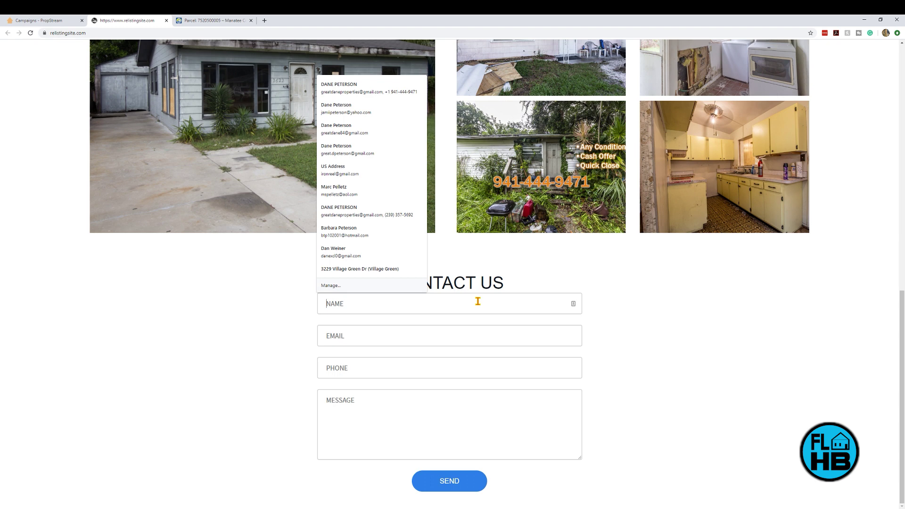
text(Dane)
key(Down)
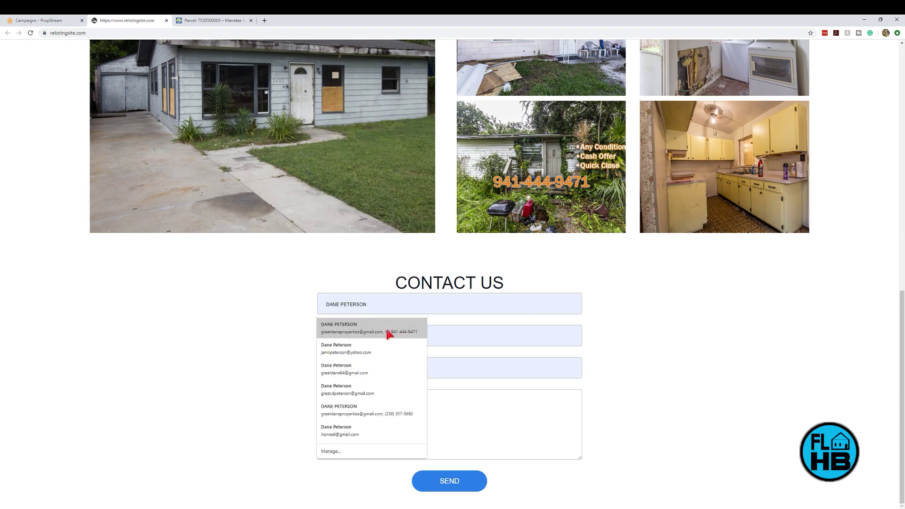
key(Return)
click(361, 399)
text(I'm interested in selling)
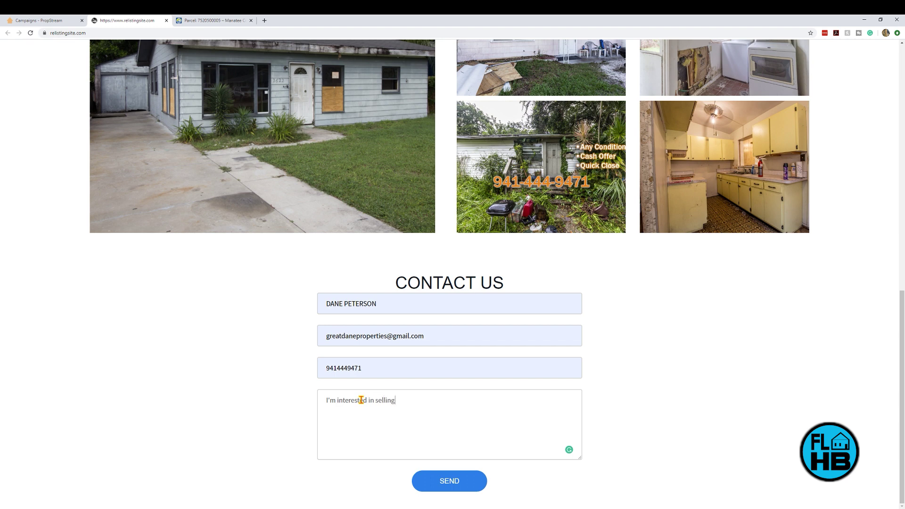
Step: Submit the form, dismiss the preview-mode alert, and close the relistingsite.com preview tab
click(460, 491)
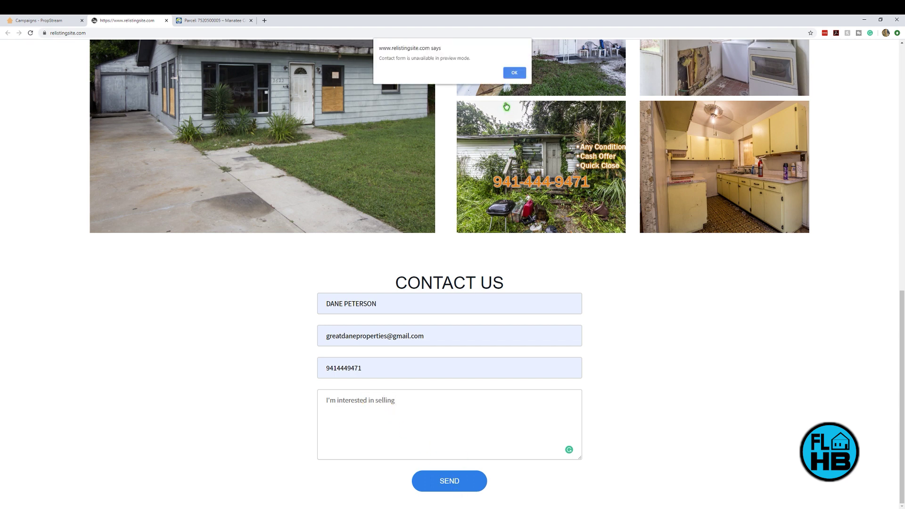
click(513, 72)
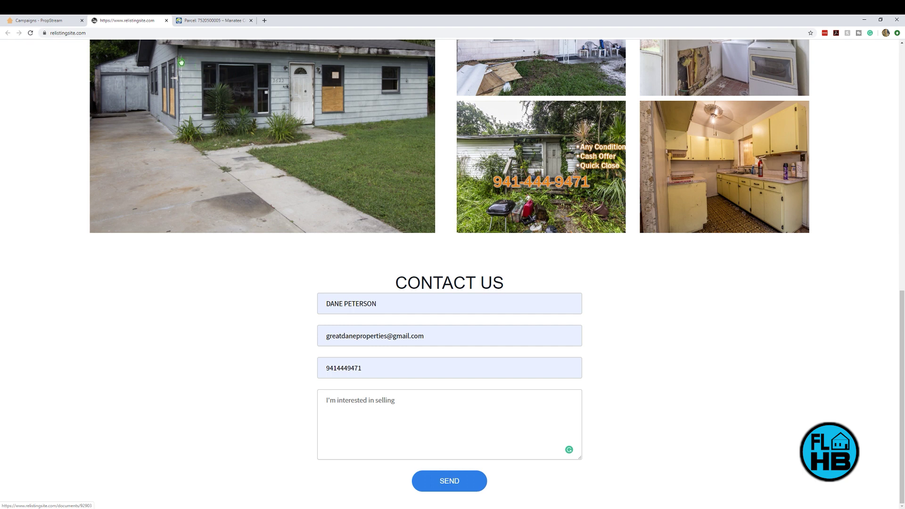
click(166, 20)
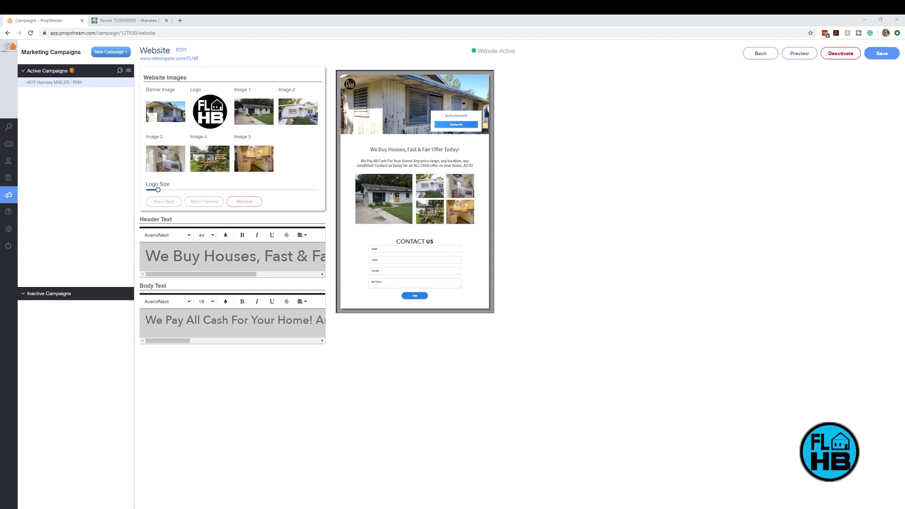
Step: Maximize the Gmail window and follow the Florida House Buying logo to relistingsite.com/FLHB
drag(904, 275, 198, 63)
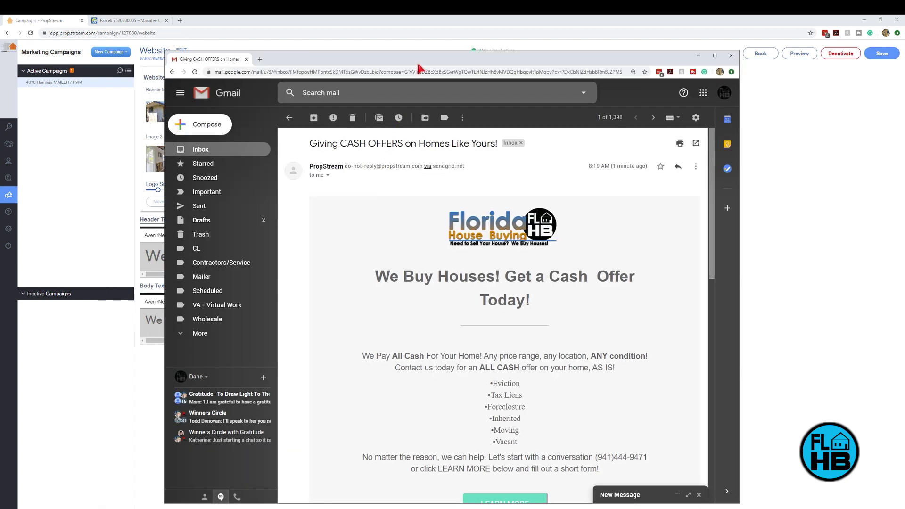
double_click(419, 59)
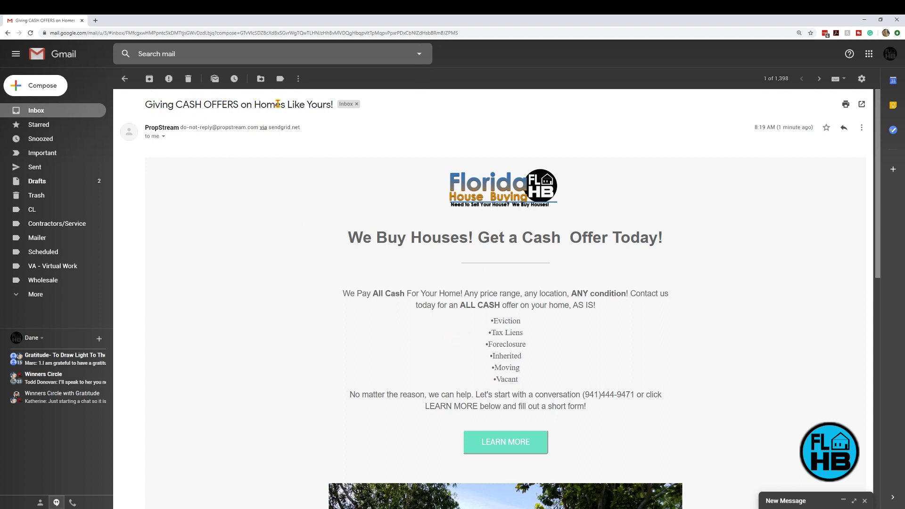
click(430, 205)
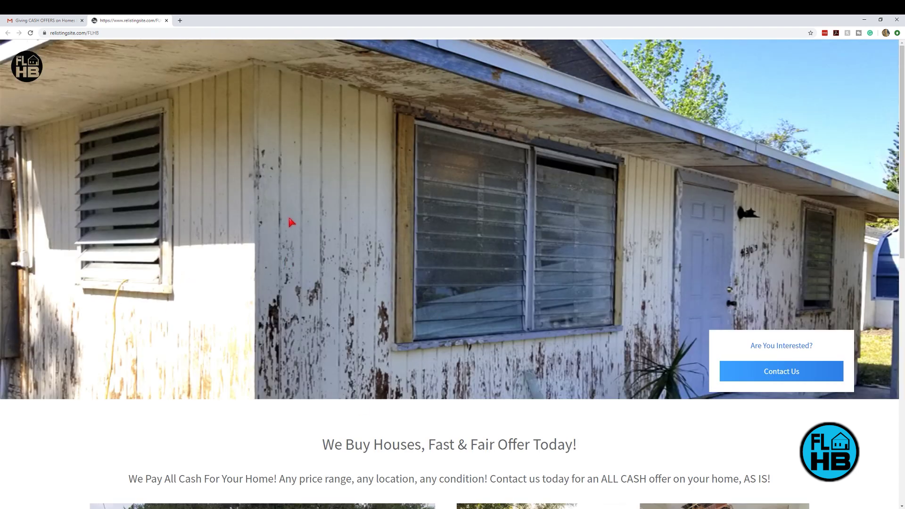
scroll(399, 296, down, 7)
scroll(399, 297, down, 4)
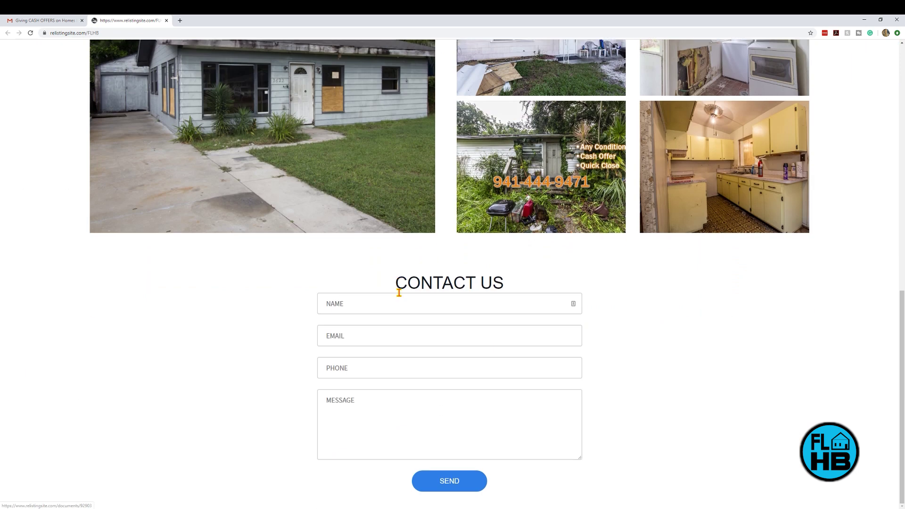
scroll(503, 269, up, 9)
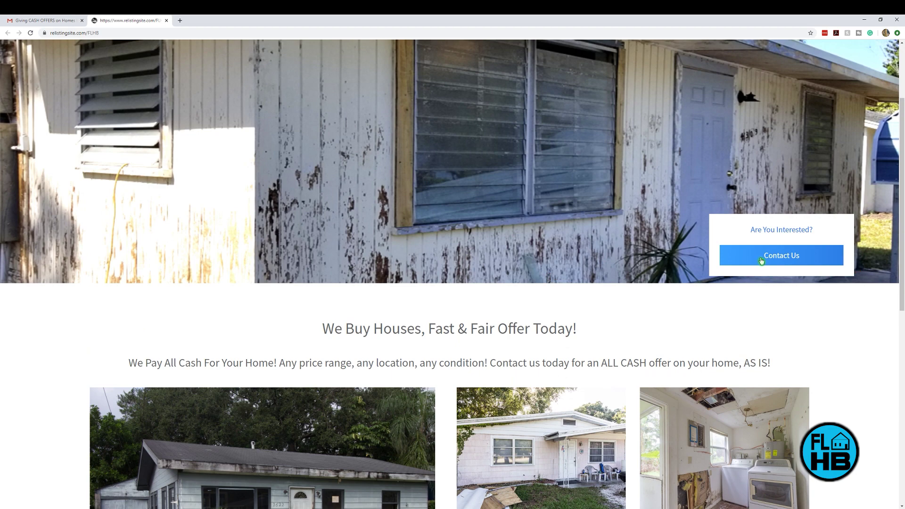
click(762, 262)
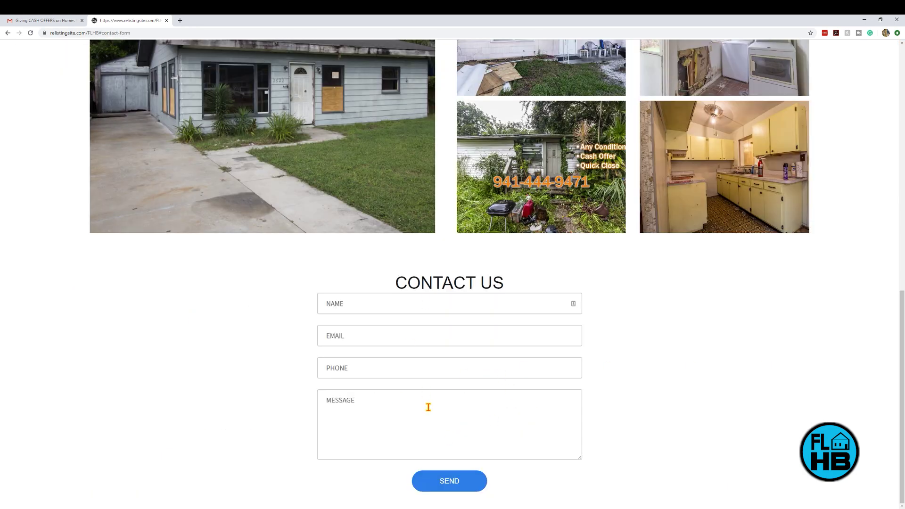
scroll(431, 361, up, 4)
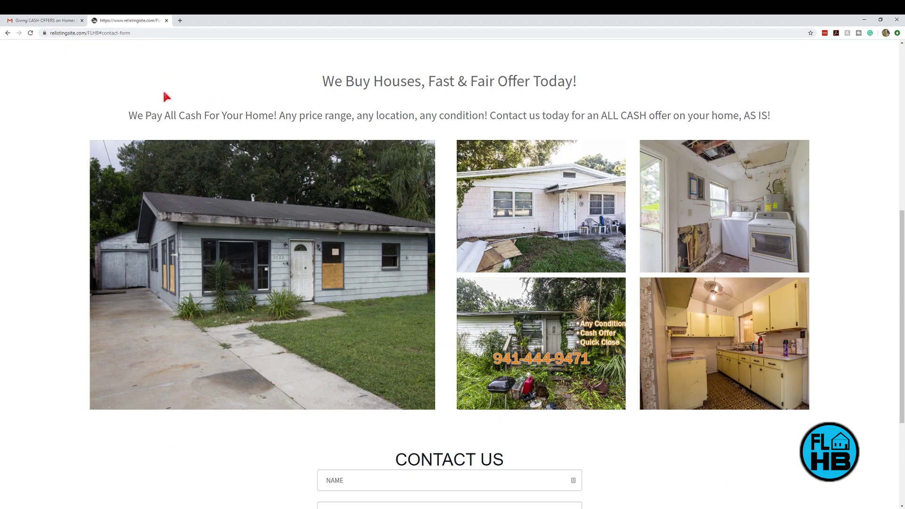
key(alt+Left)
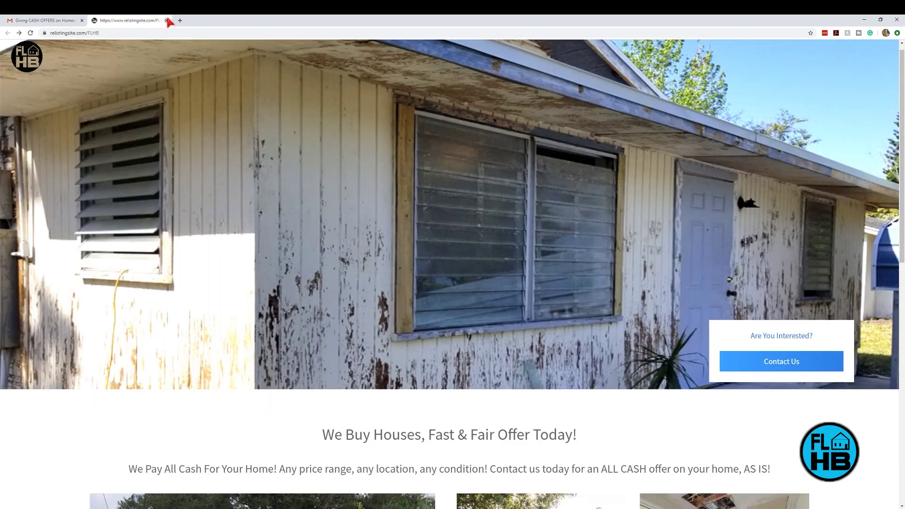
Step: Close the seller site and open the email's LEARN MORE link to the landing page
click(166, 21)
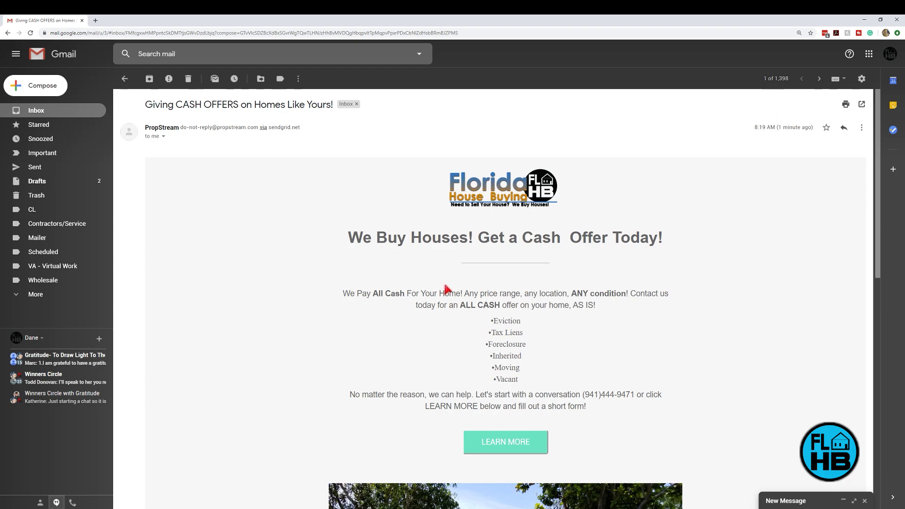
scroll(432, 282, down, 2)
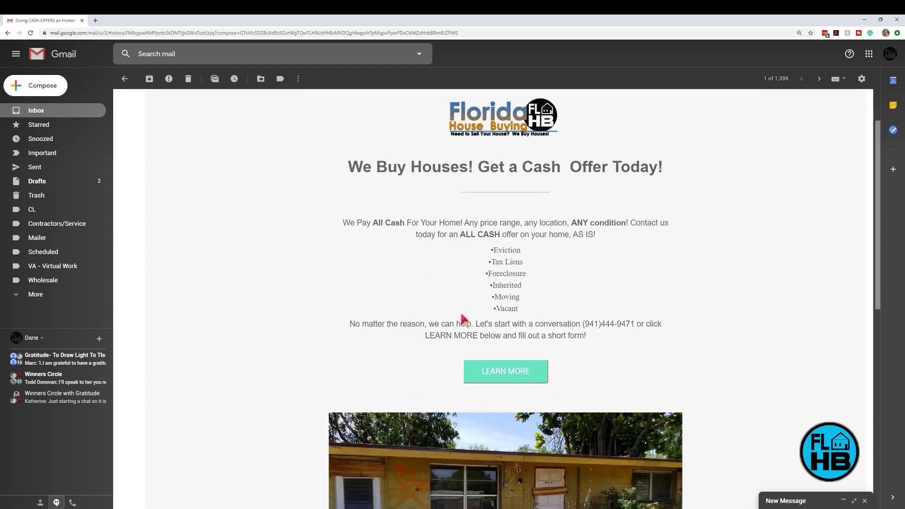
scroll(462, 318, down, 4)
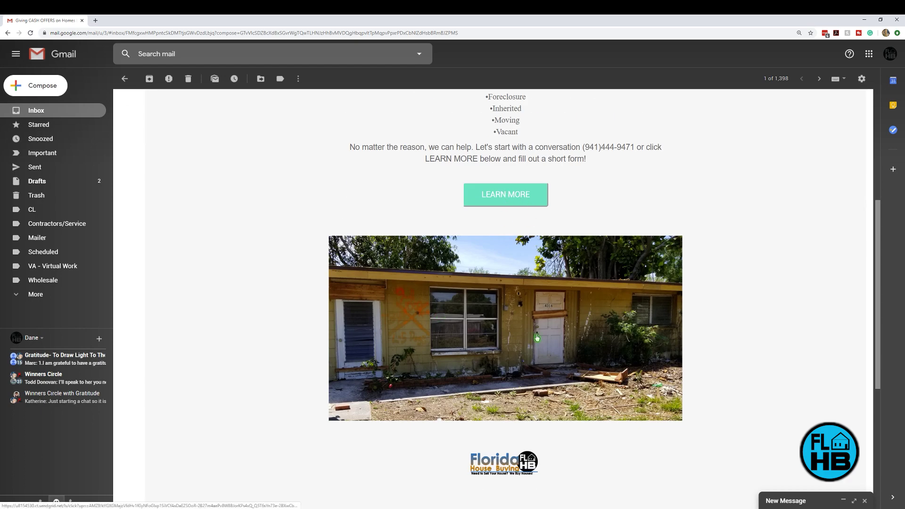
scroll(502, 179, up, 5)
scroll(495, 137, down, 2)
scroll(495, 137, up, 3)
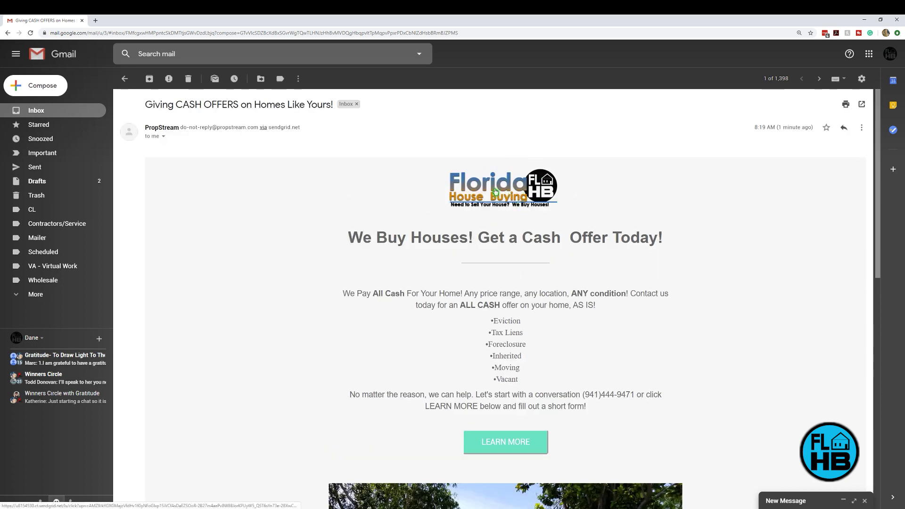
scroll(498, 191, down, 3)
click(505, 302)
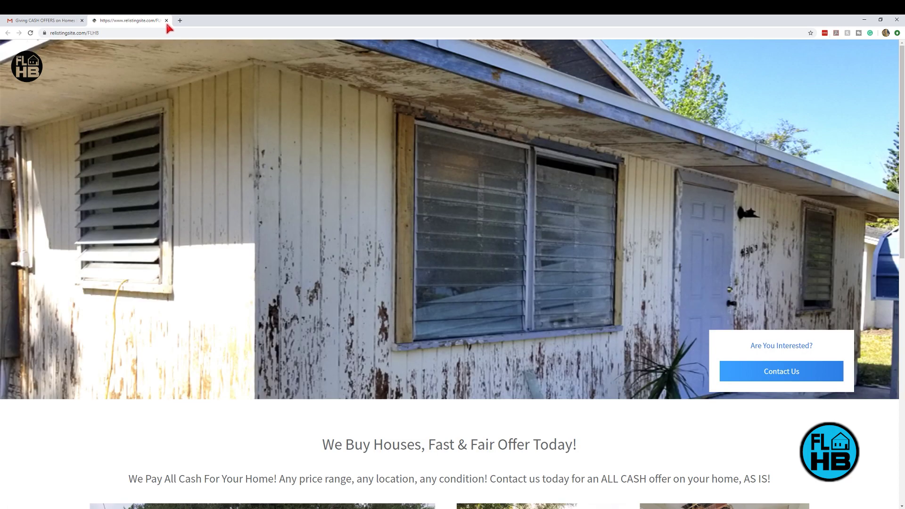
Step: Close the landing page and the Gmail tab to return to the PropStream website editor
click(166, 20)
scroll(405, 289, down, 7)
scroll(414, 311, up, 5)
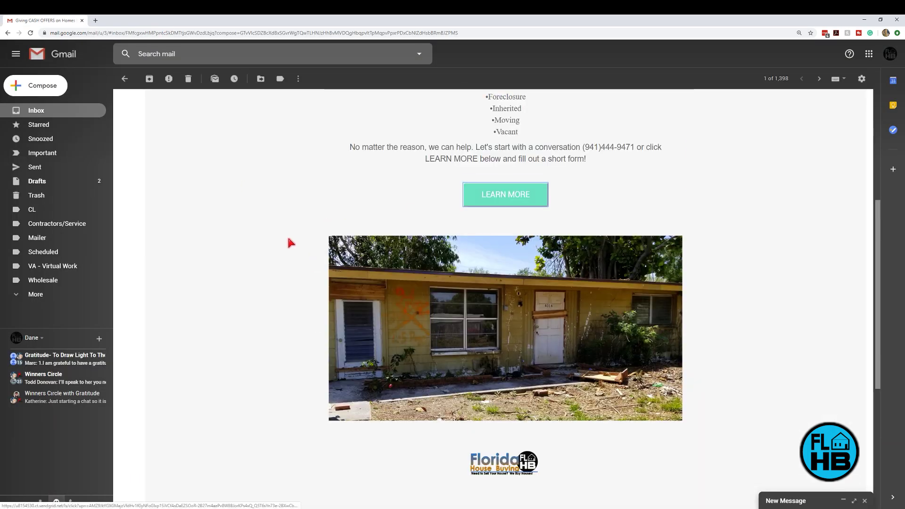
scroll(295, 243, up, 5)
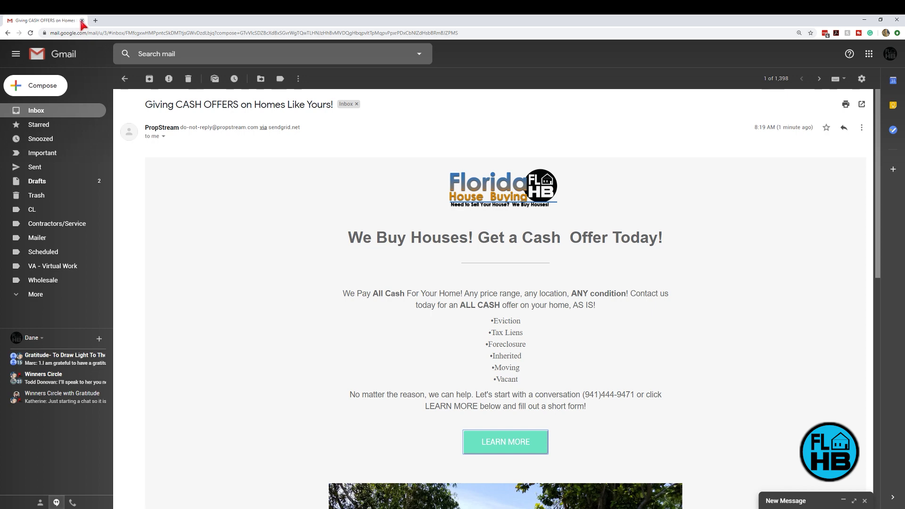
click(82, 20)
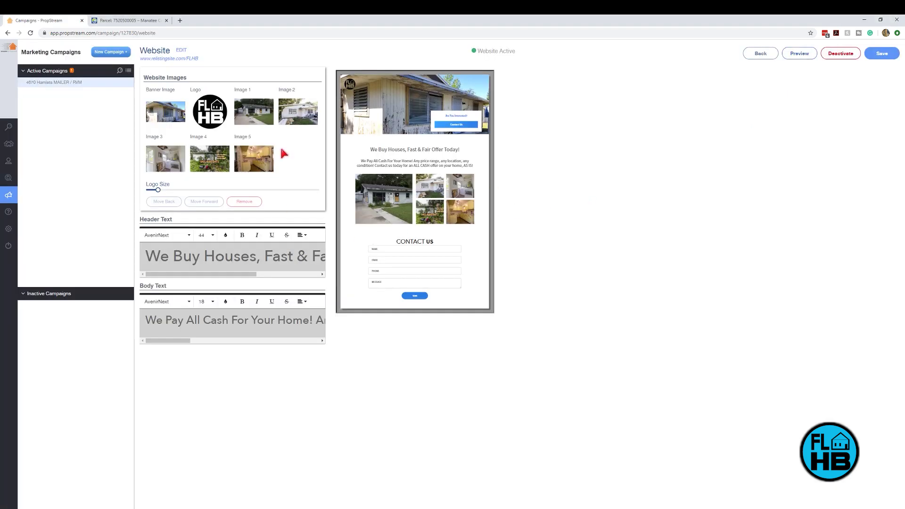
Step: Open the Help FAQ page and look over its support options and footer company address
mouse_move(29, 178)
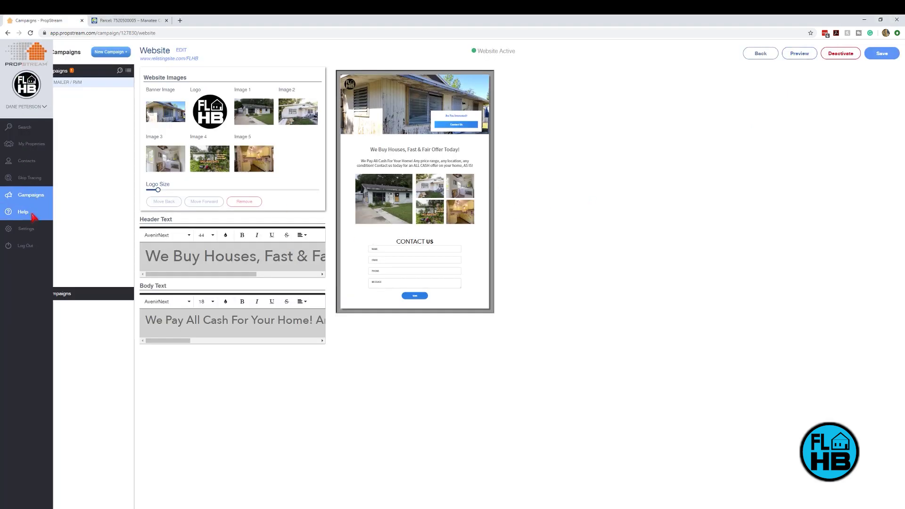
click(32, 217)
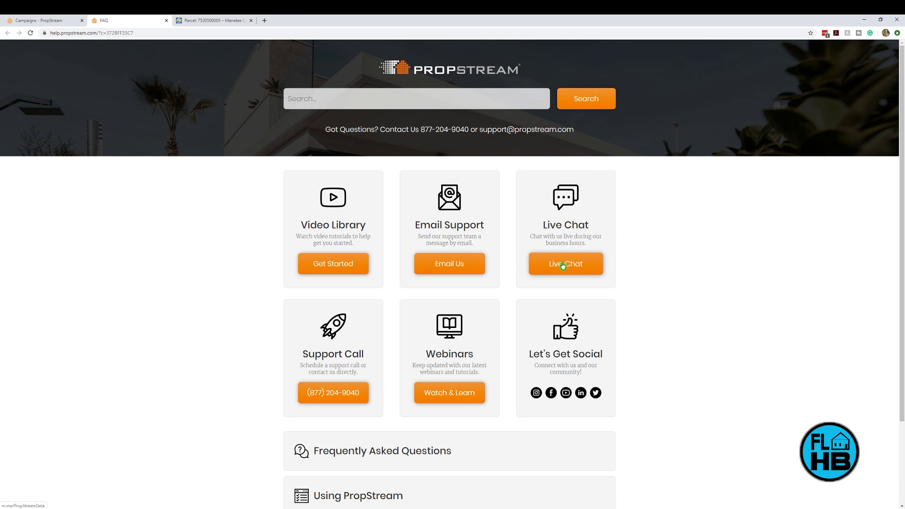
scroll(549, 375, down, 3)
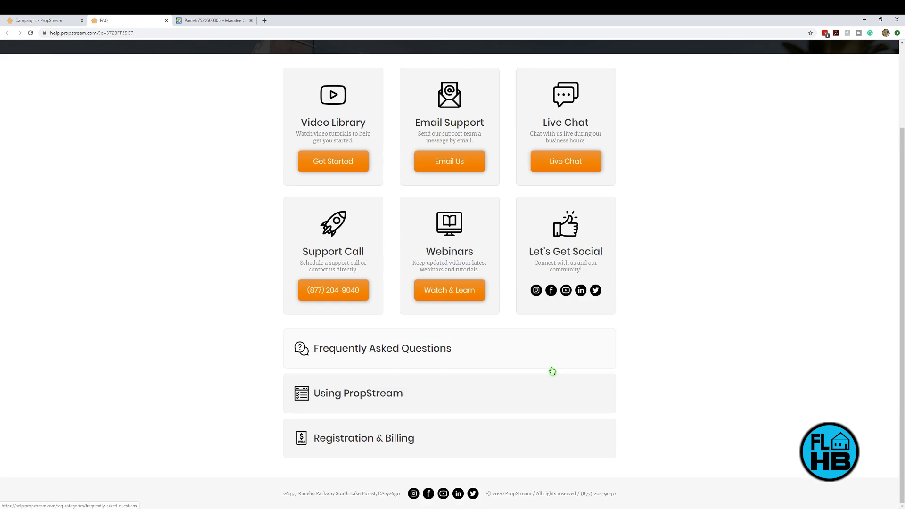
drag(337, 493, 397, 499)
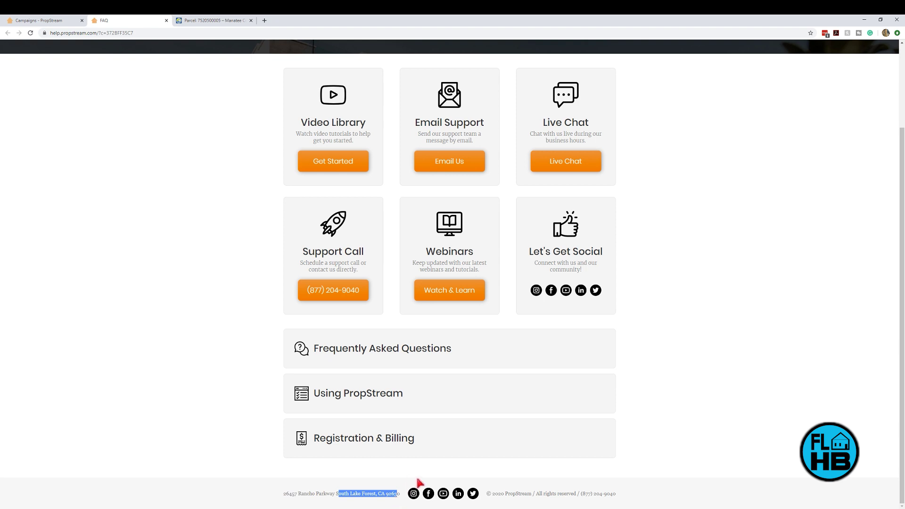
click(647, 390)
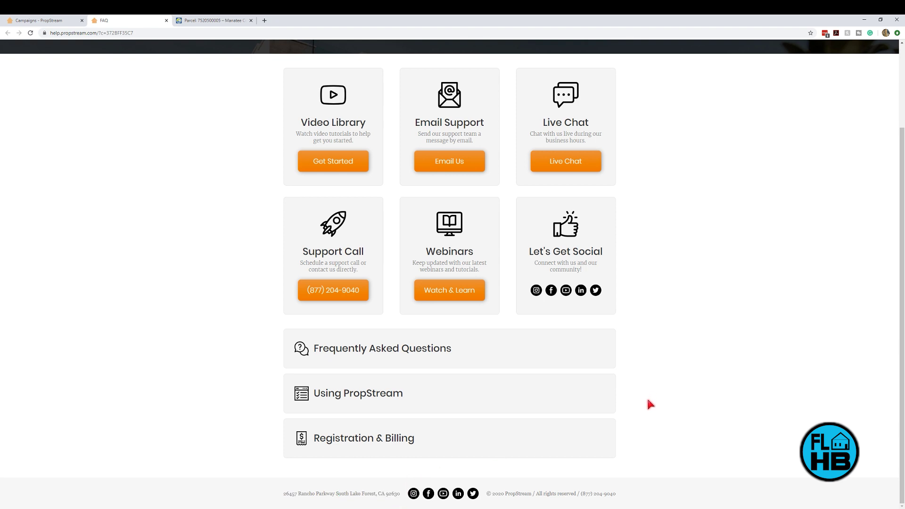
scroll(679, 409, up, 3)
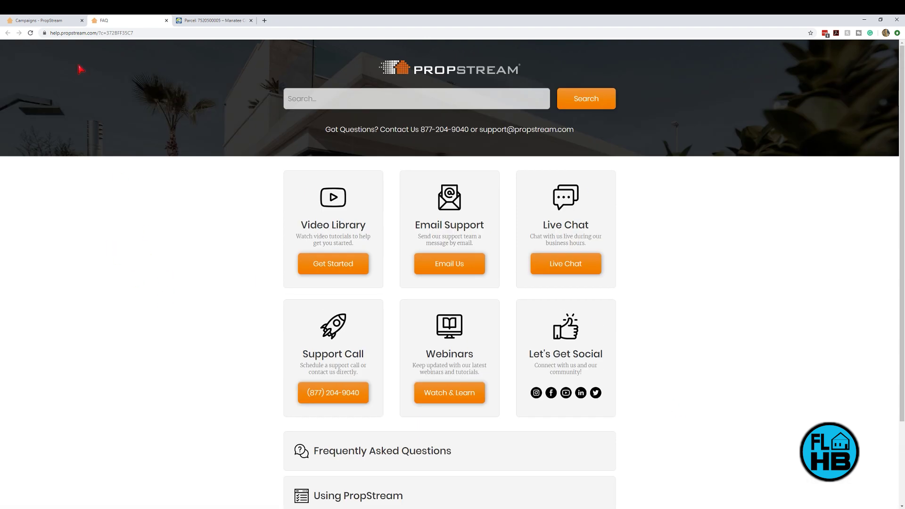
Step: Switch back to the Campaigns – PropStream tab holding the campaign website editor
click(46, 21)
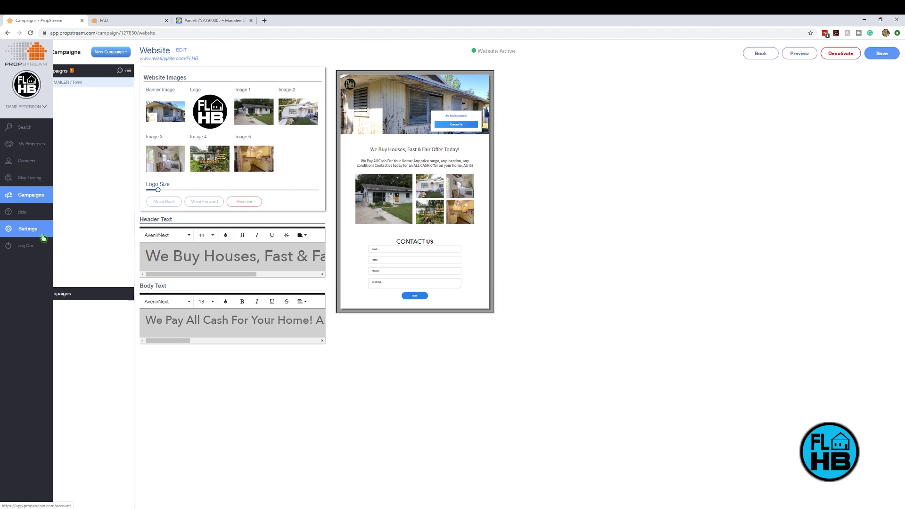
Step: Look over the 84 saved properties, then return to the Search map page
click(37, 132)
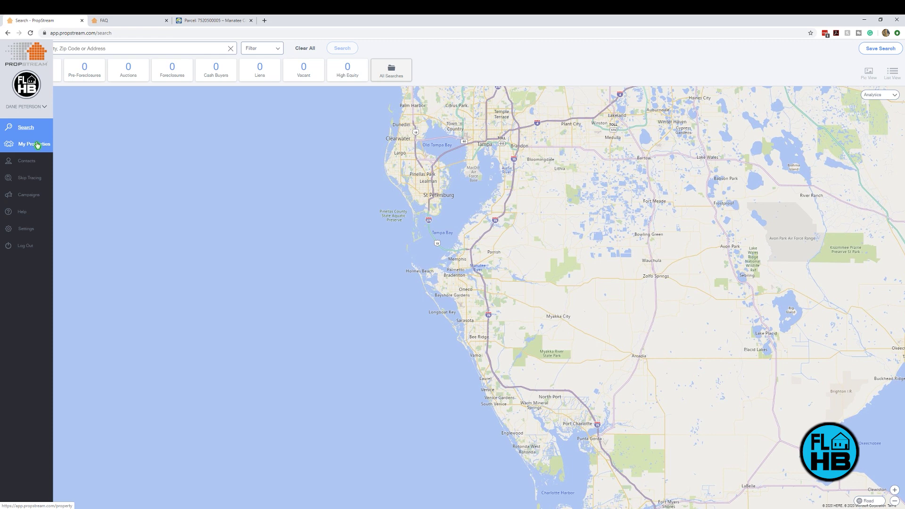
click(28, 147)
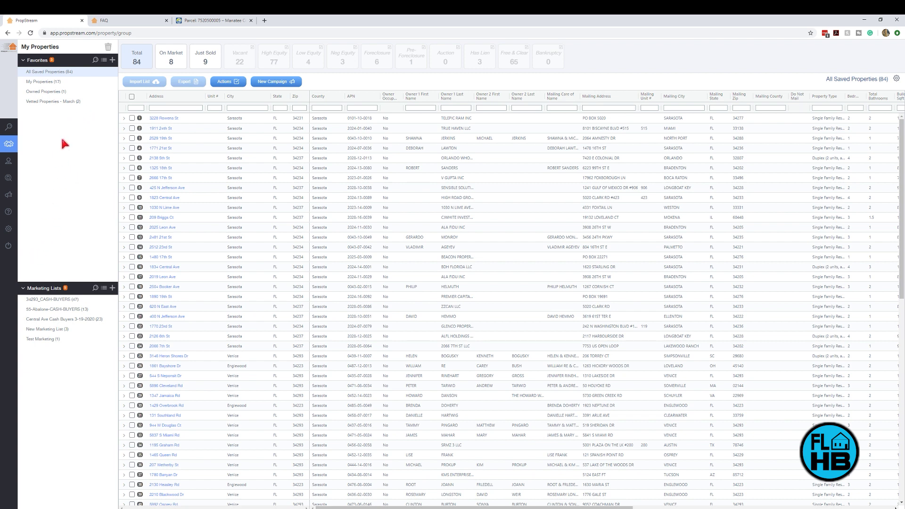
mouse_move(15, 163)
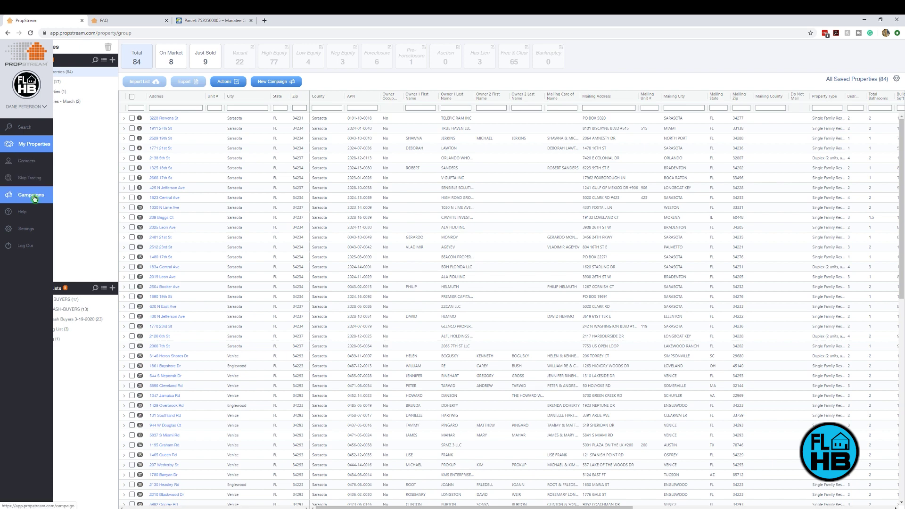
click(26, 129)
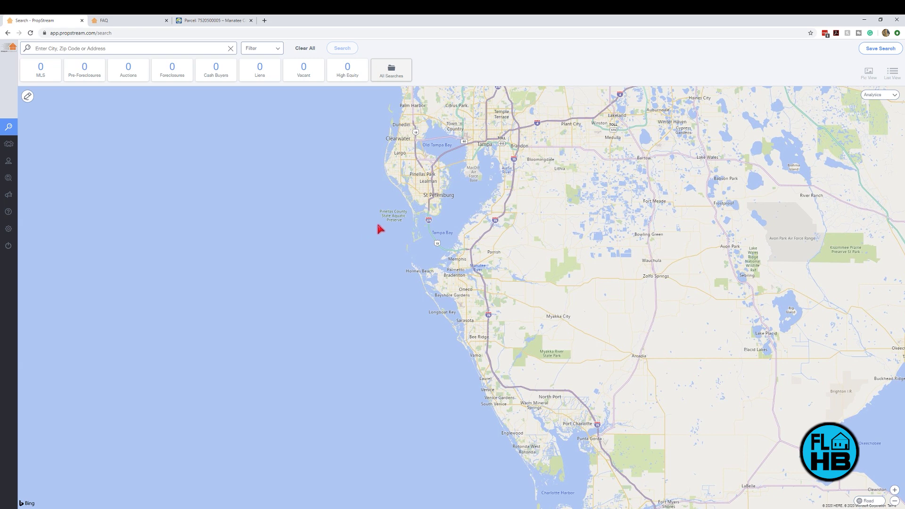
Step: Search 'atalanta' and select Atlanta, GA, loading its 312,743 properties
click(277, 51)
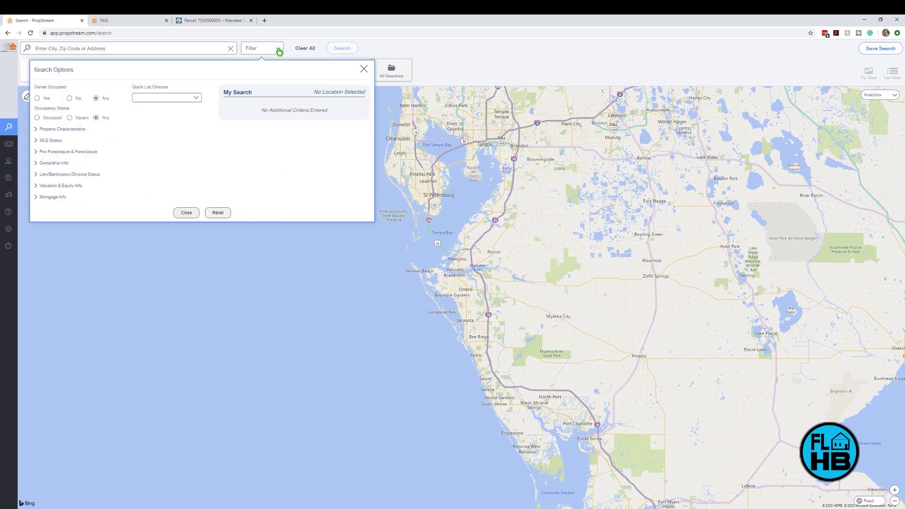
click(279, 51)
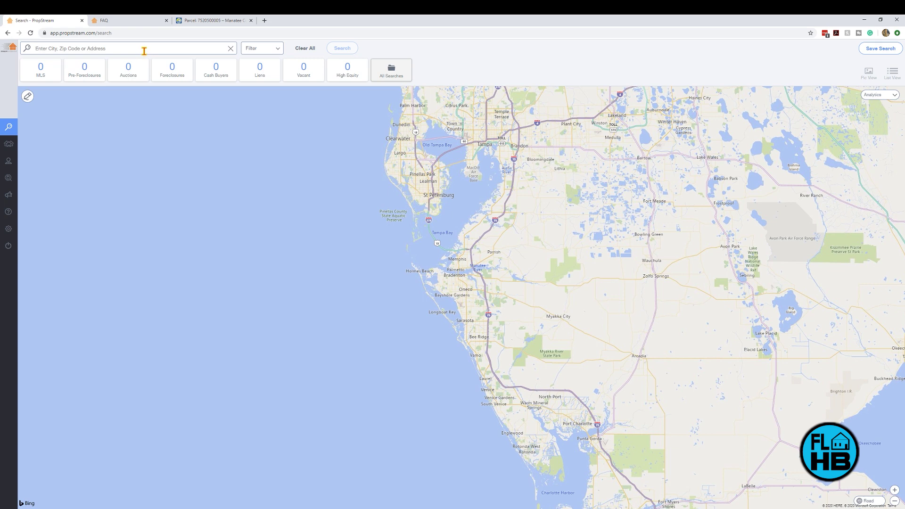
click(144, 50)
text(atal)
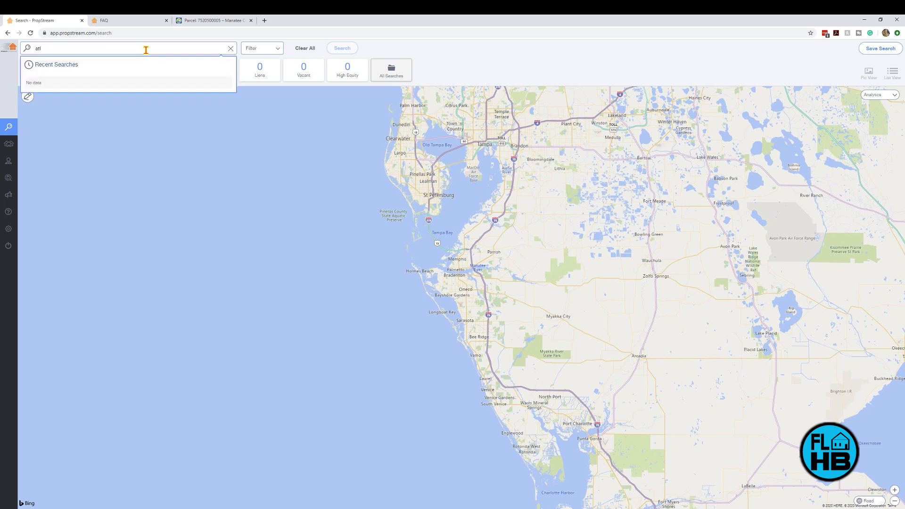
text(anta)
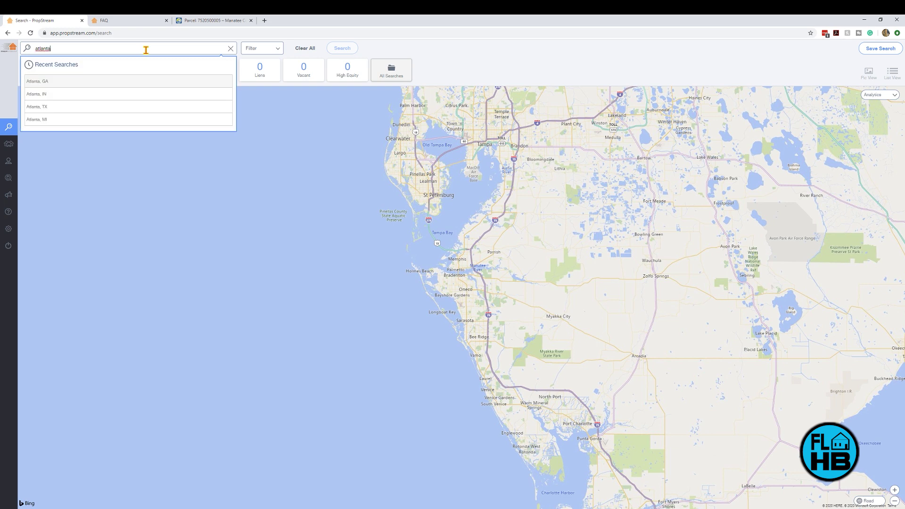
click(54, 83)
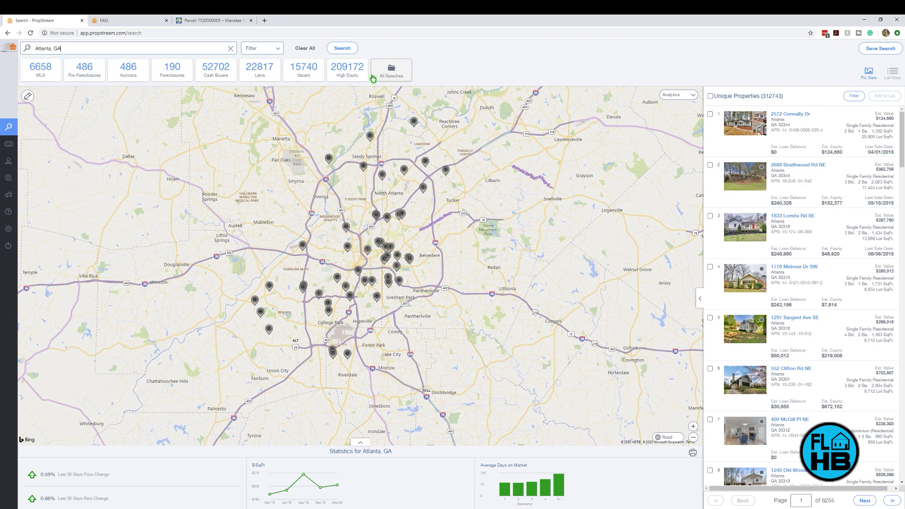
Step: Check the saved and recent searches lists, then open Search Options for Atlanta, GA
click(400, 74)
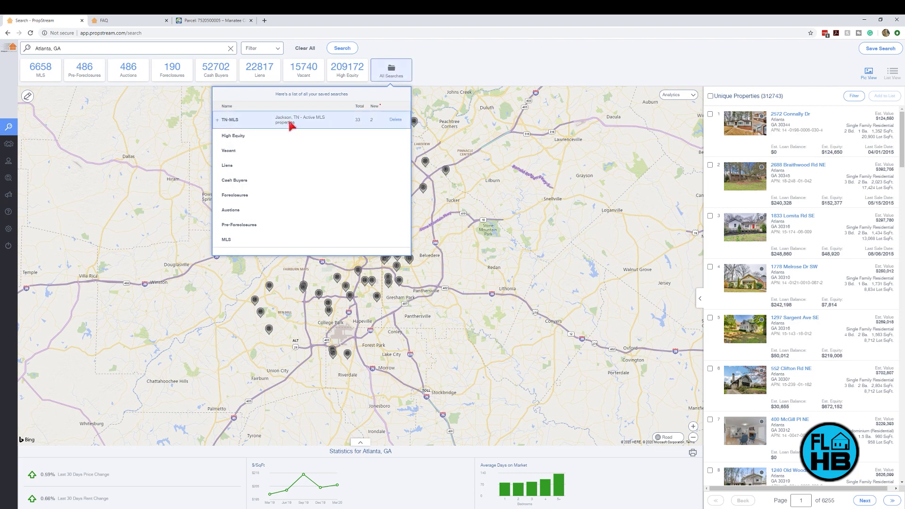
click(446, 55)
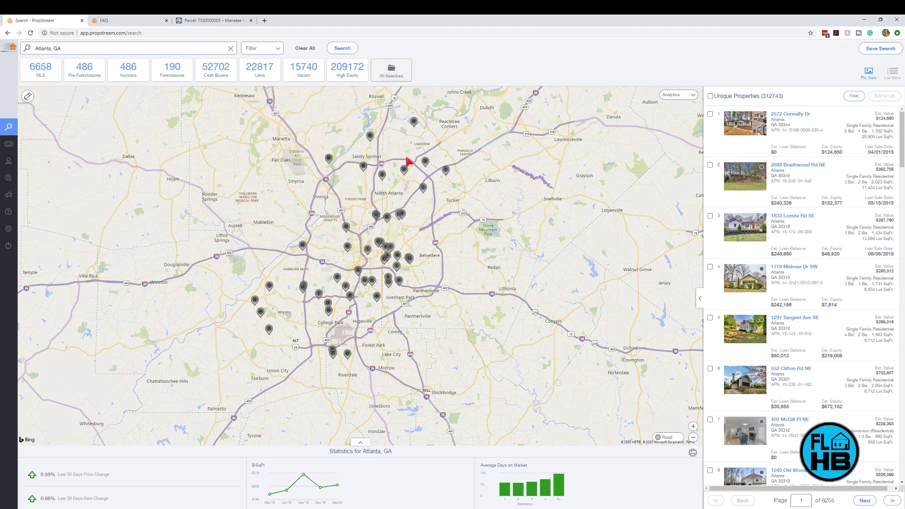
click(110, 48)
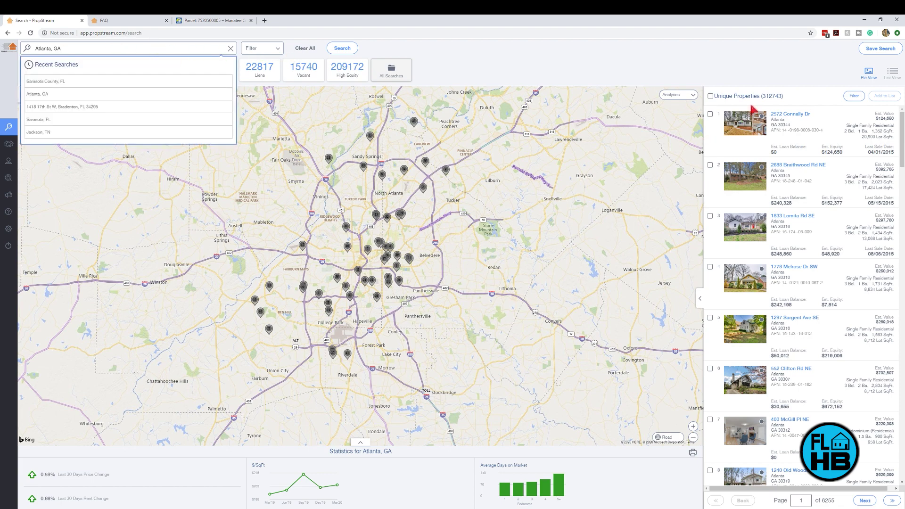
click(807, 98)
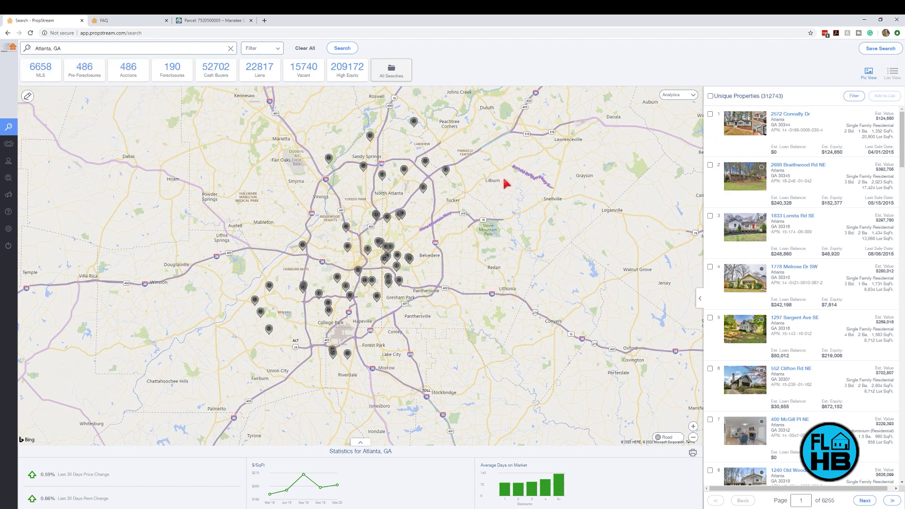
click(279, 52)
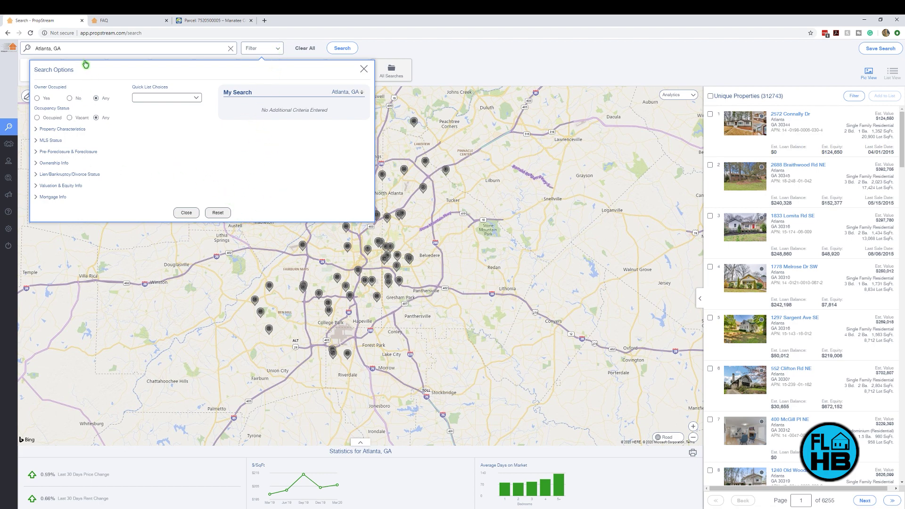
Step: Filter to on-market listings dated from 03/01/20 with a maximum listing amount of 100,000
click(196, 98)
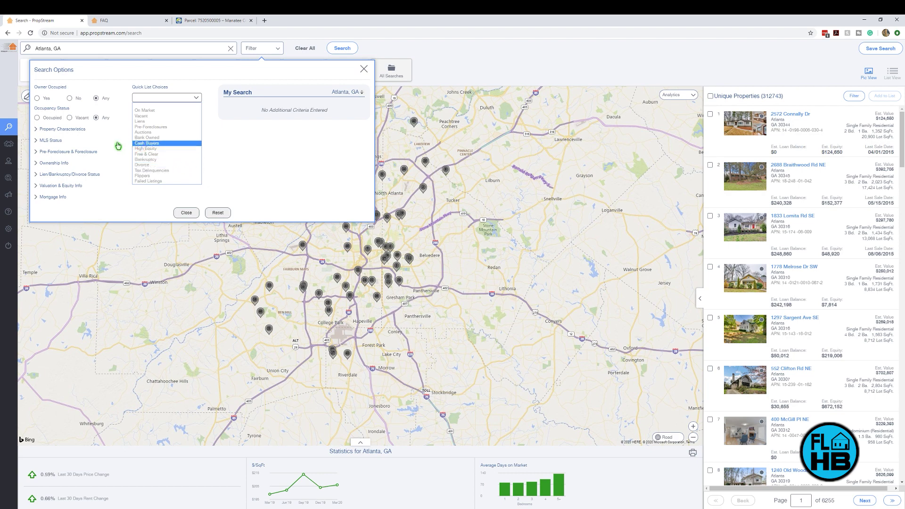
click(50, 141)
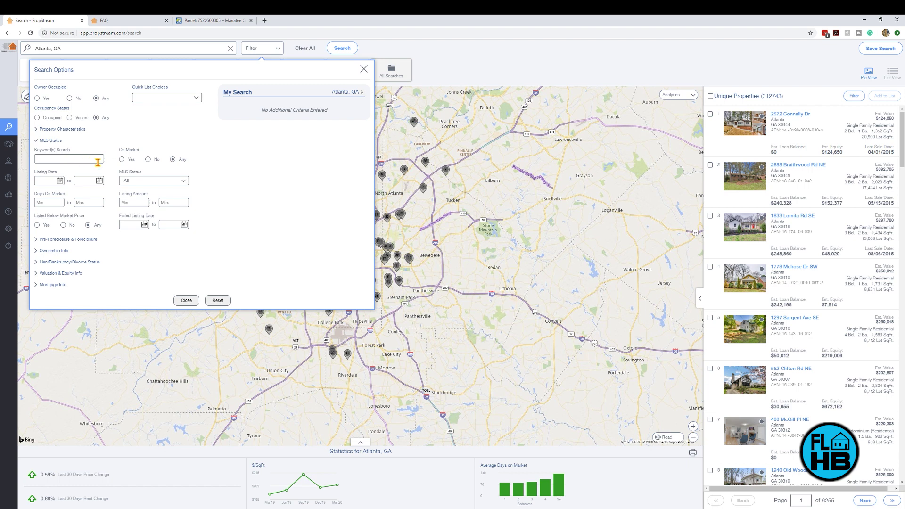
click(122, 160)
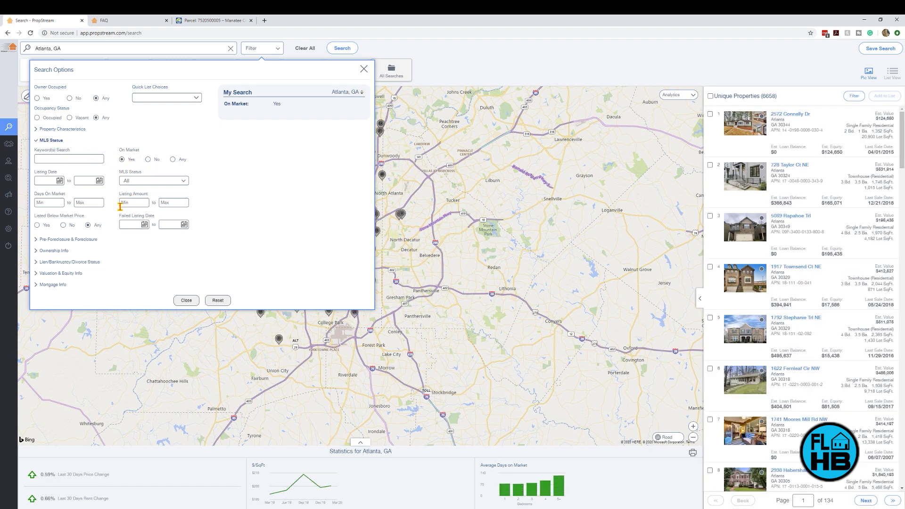
click(57, 181)
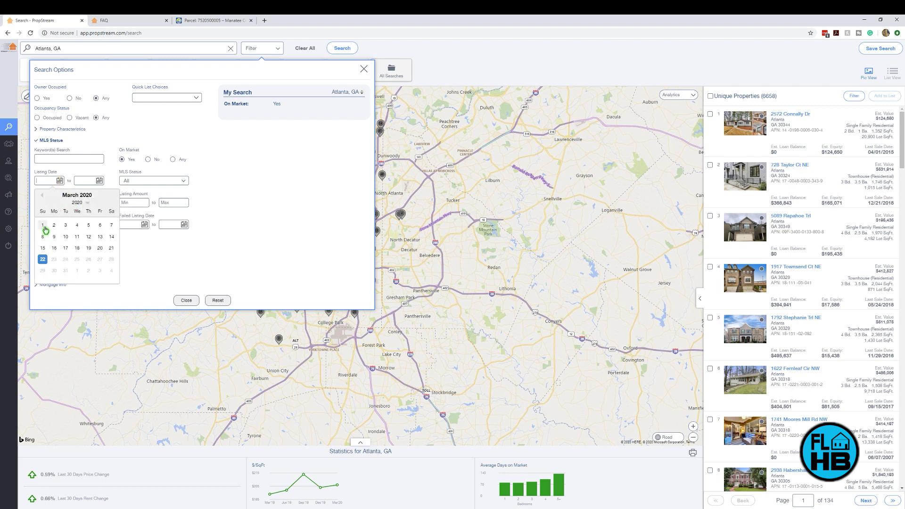
click(43, 226)
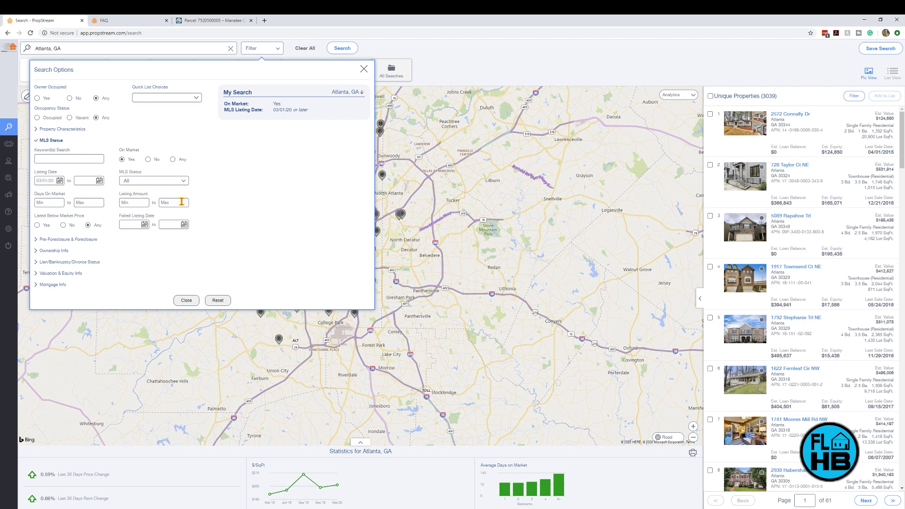
text(100,000)
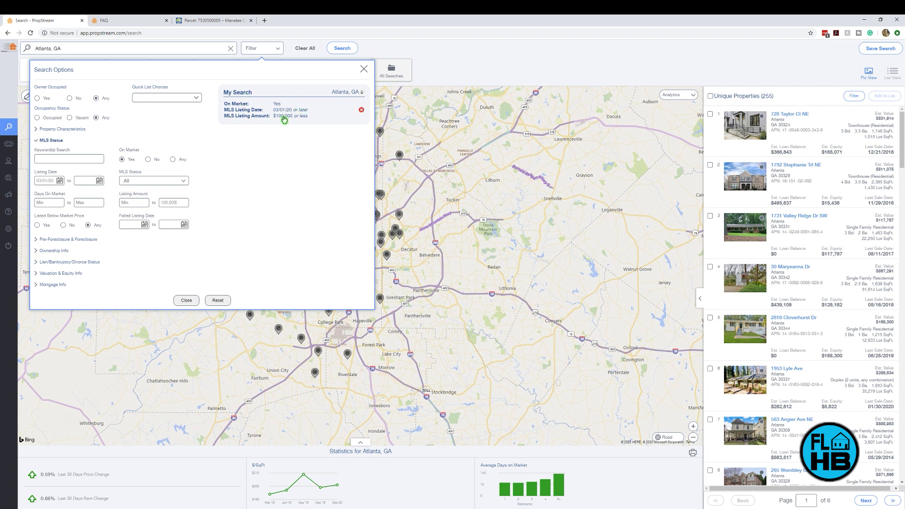
click(186, 301)
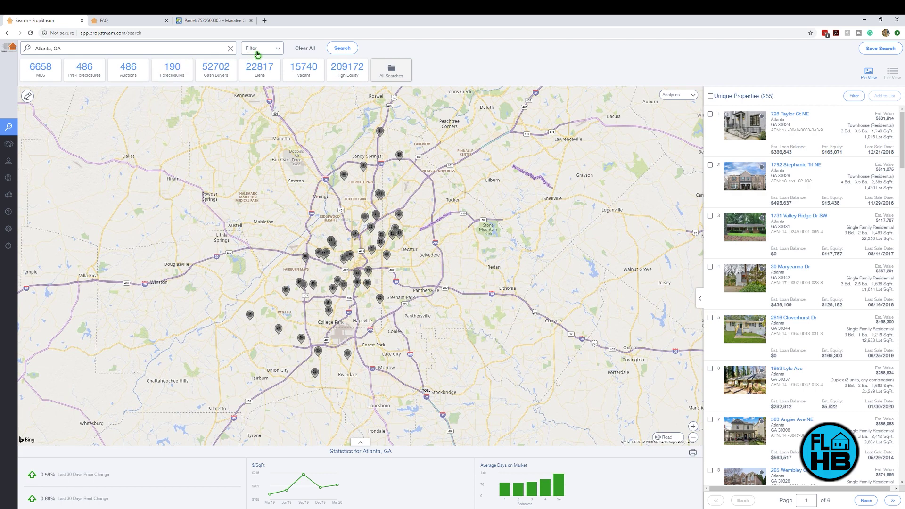
Step: Restrict the MLS Status to Active, leaving 213 properties
click(277, 50)
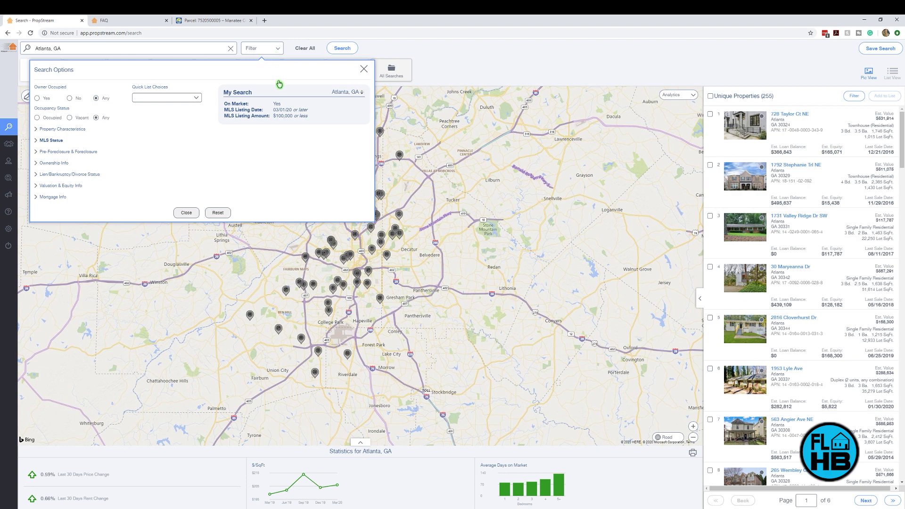
click(38, 141)
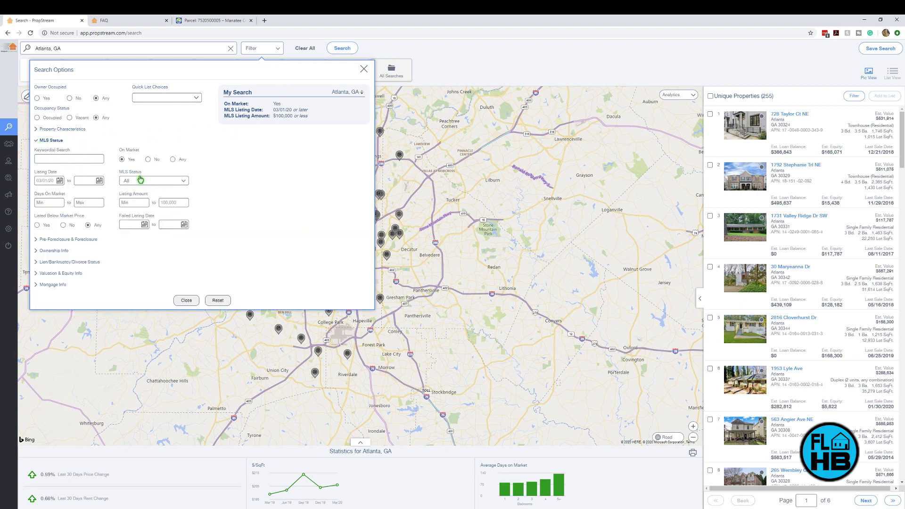
click(188, 183)
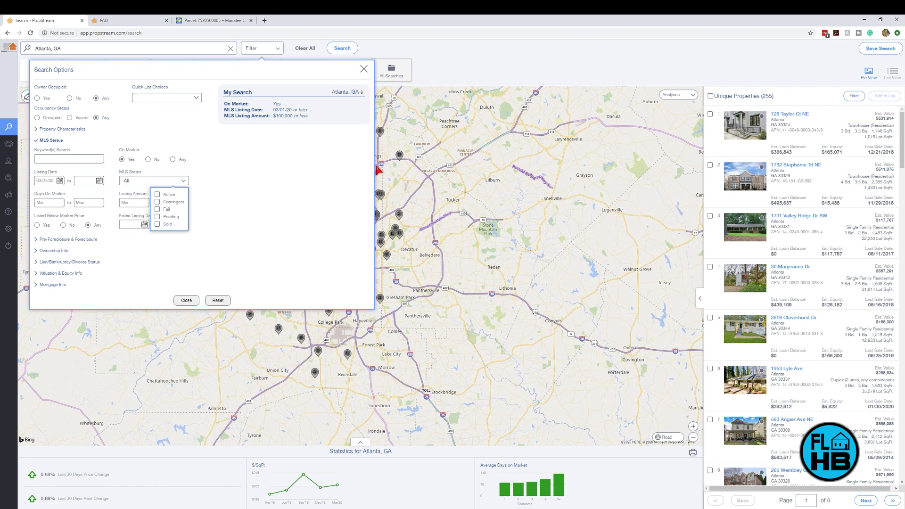
click(158, 194)
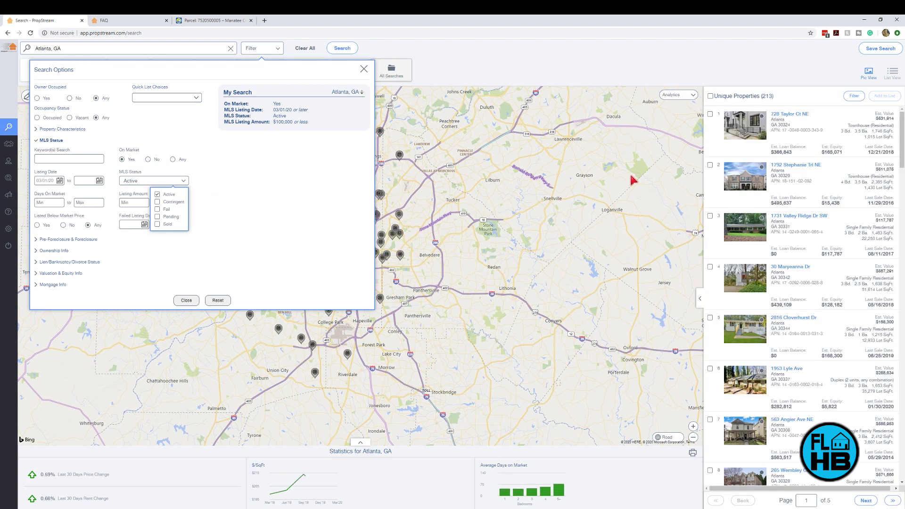
click(187, 300)
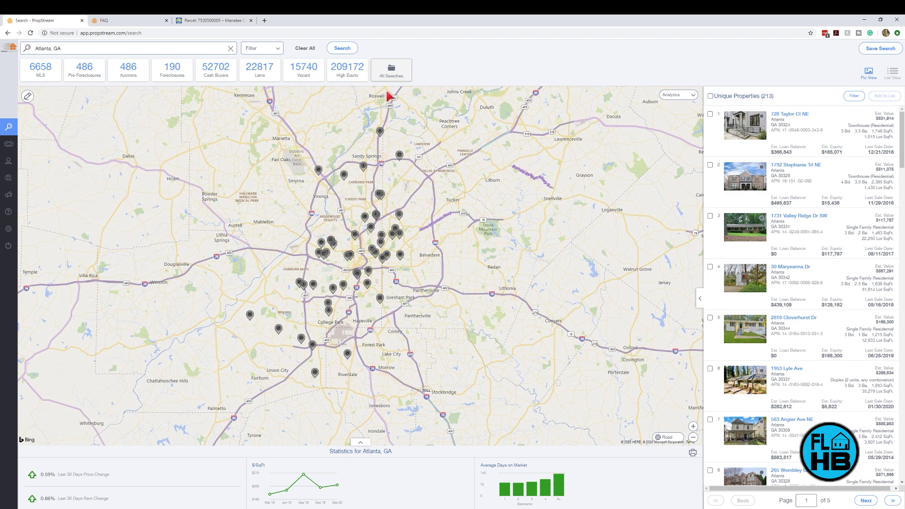
scroll(801, 198, down, 12)
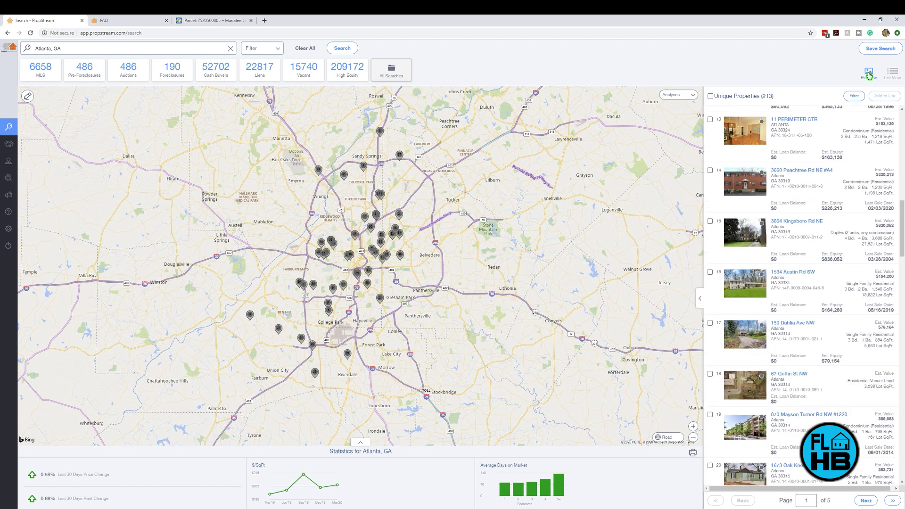
click(894, 74)
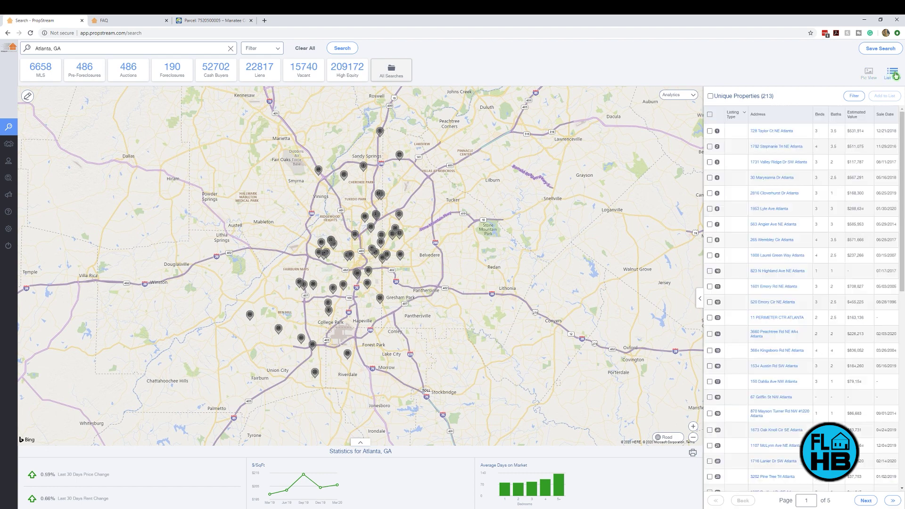
click(868, 72)
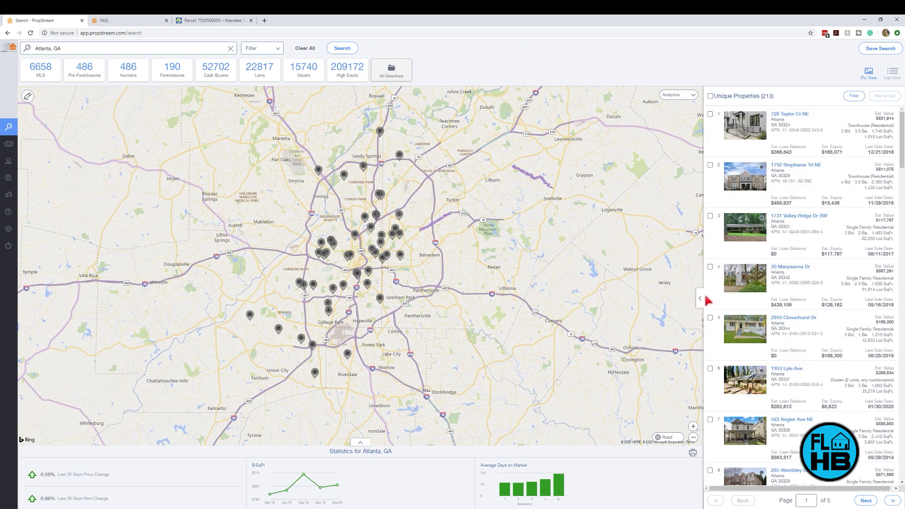
click(699, 298)
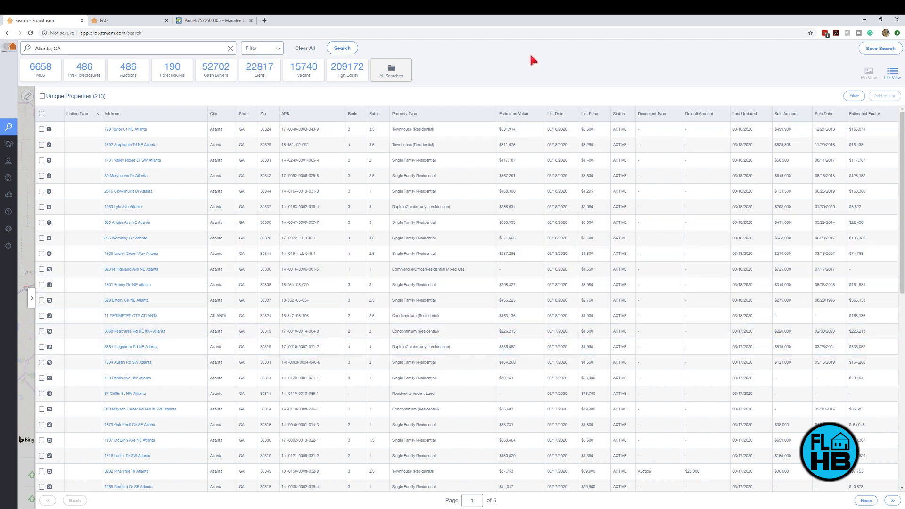
mouse_move(5, 294)
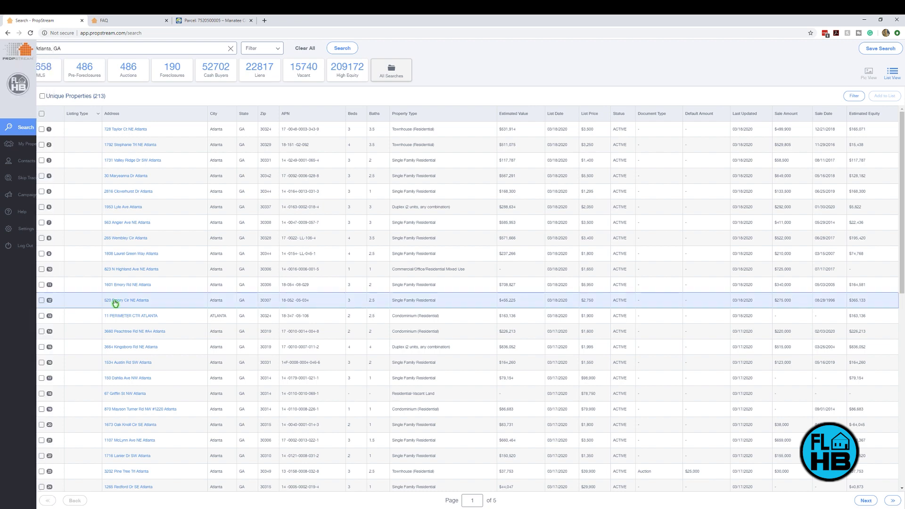
click(868, 72)
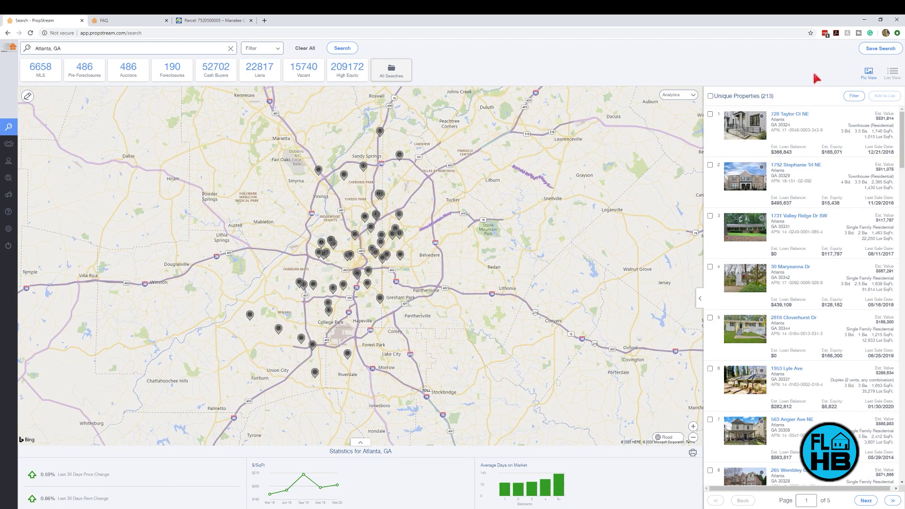
click(880, 48)
click(787, 89)
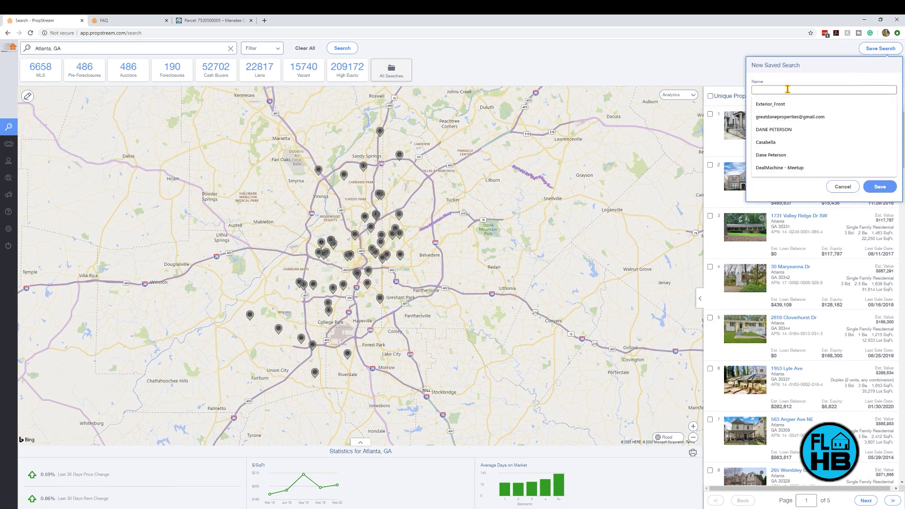
click(785, 77)
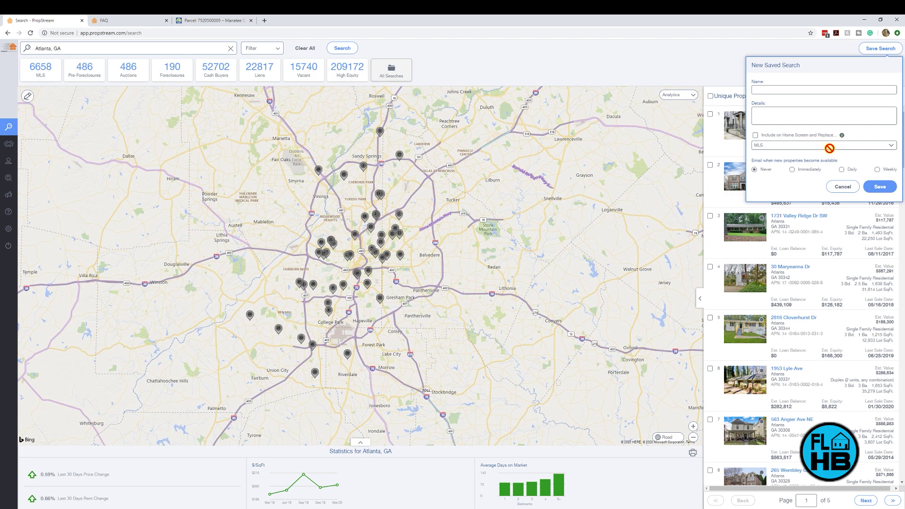
click(754, 135)
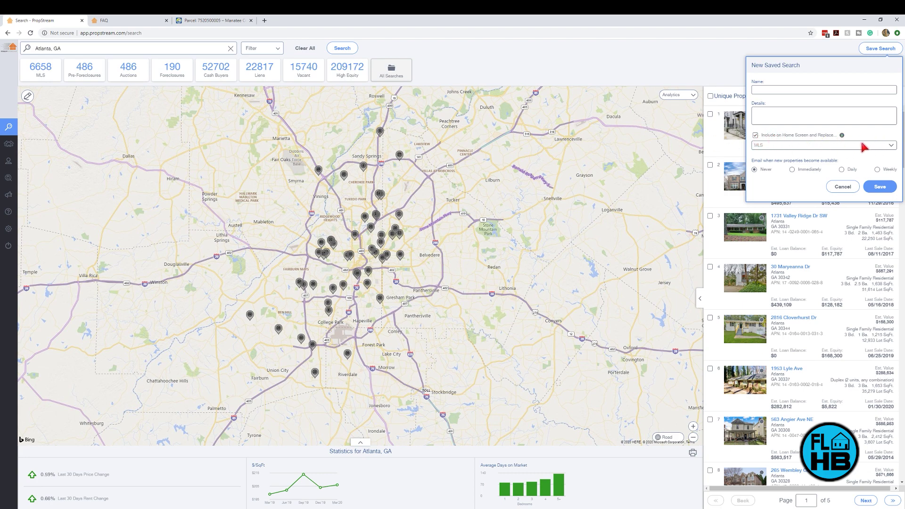
click(890, 145)
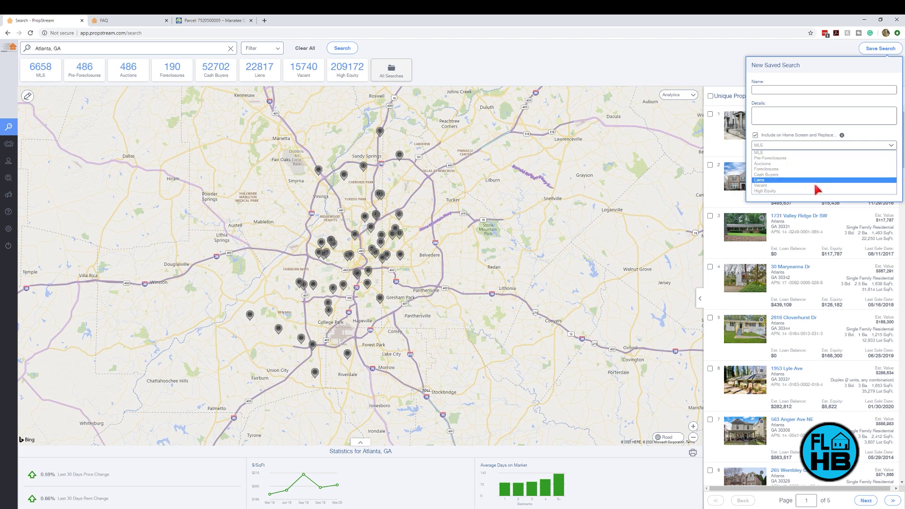
click(876, 143)
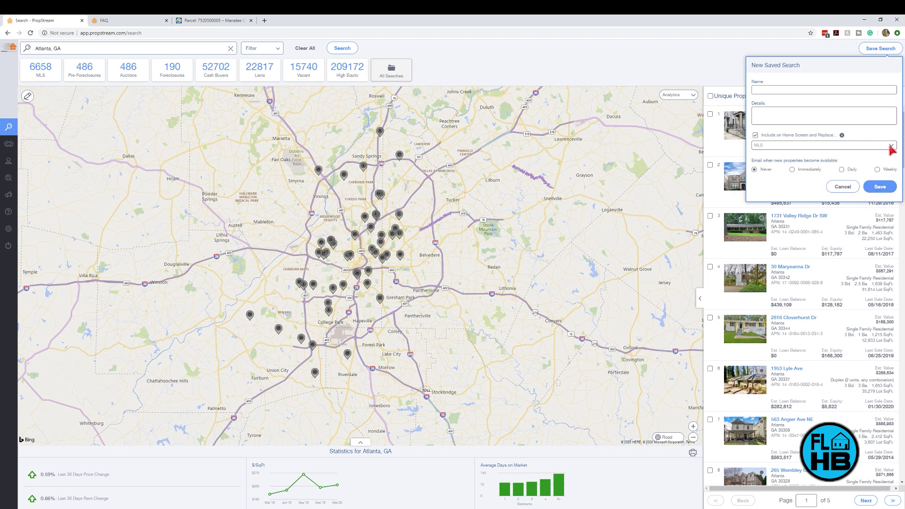
click(888, 146)
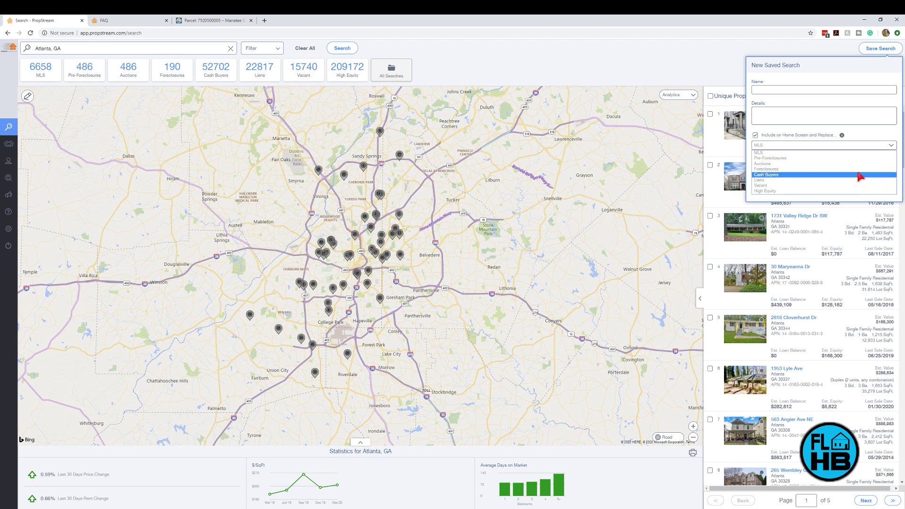
click(873, 136)
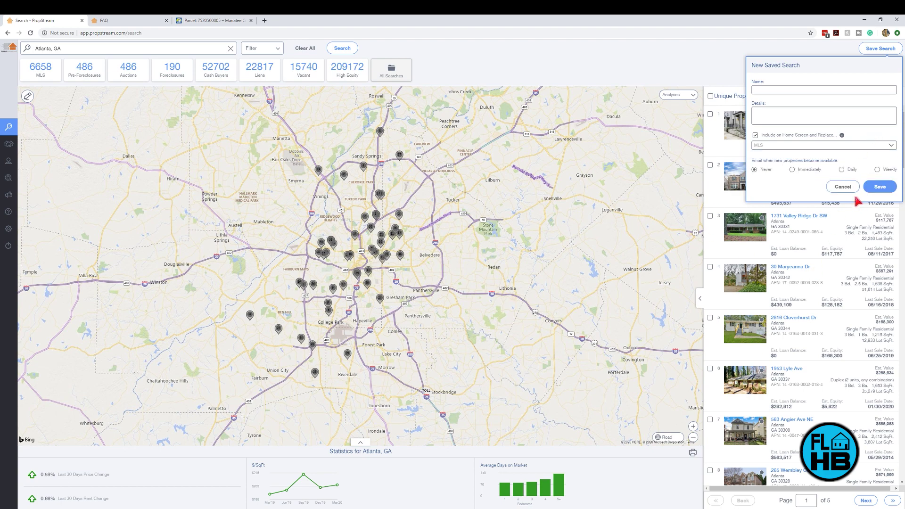
drag(752, 163, 837, 162)
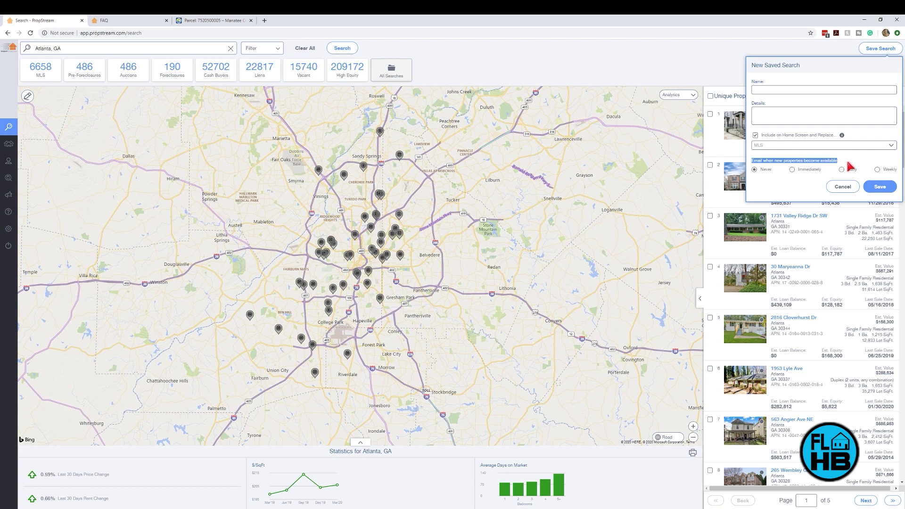
click(847, 162)
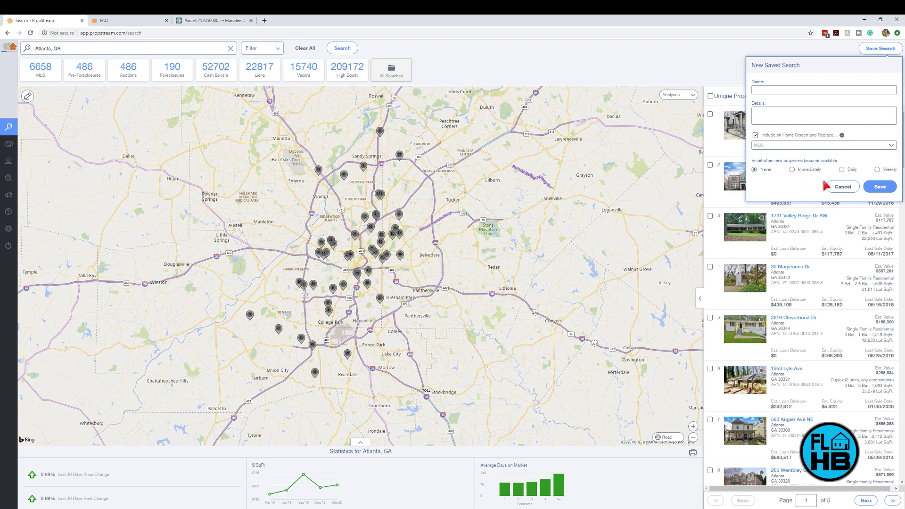
click(841, 187)
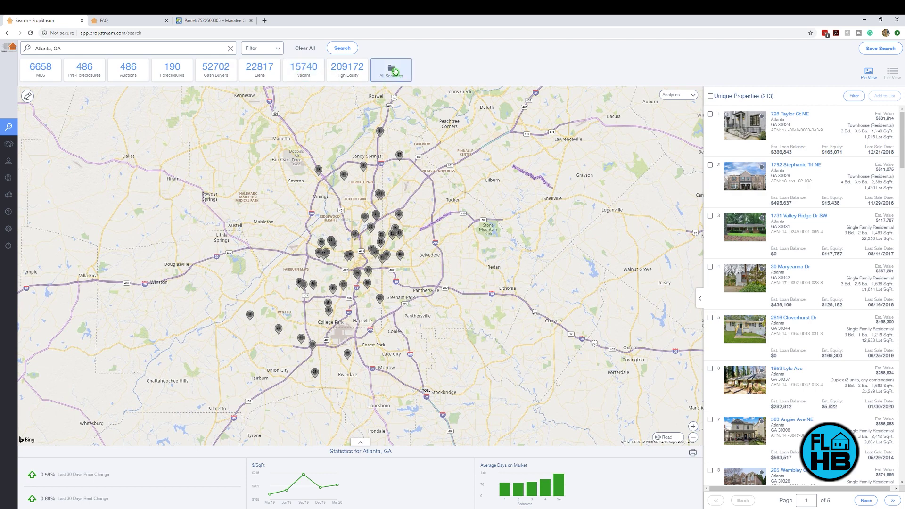
Step: Load the saved TN-MLS search of 33 Jackson, TN properties and show its Search Options
click(400, 73)
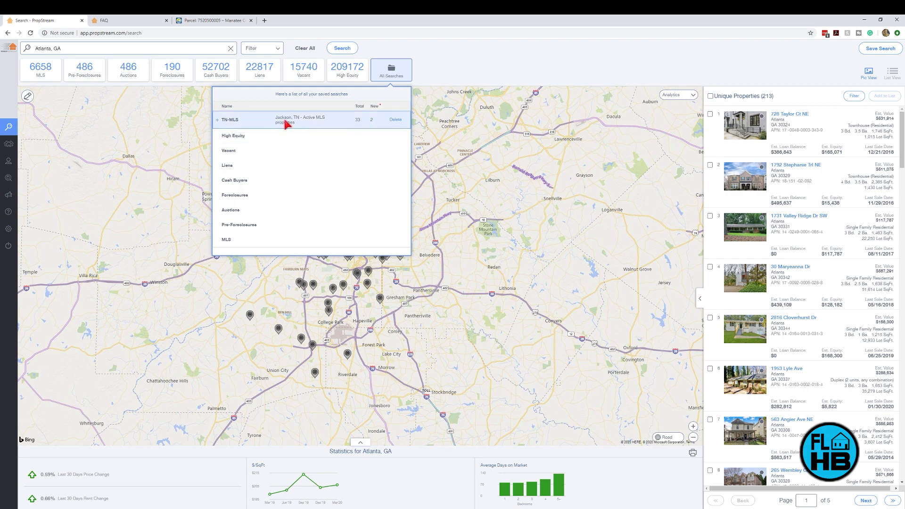
click(288, 125)
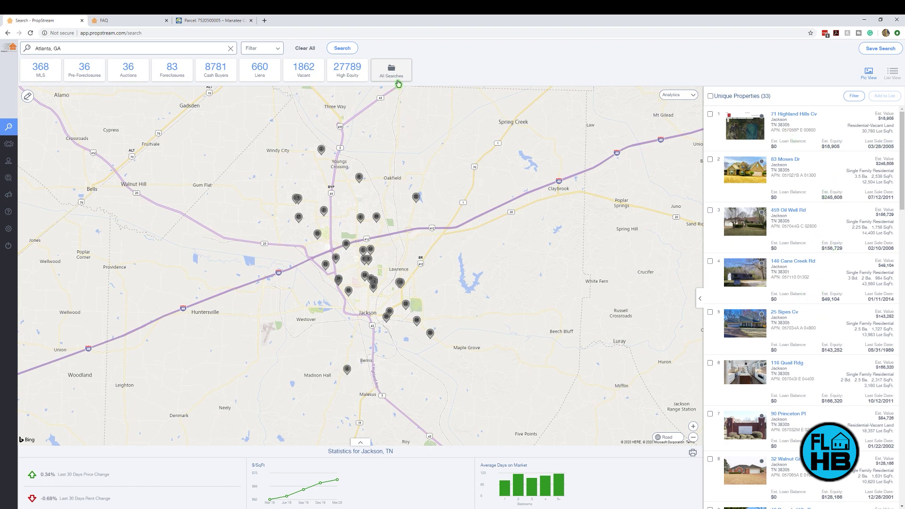
click(397, 77)
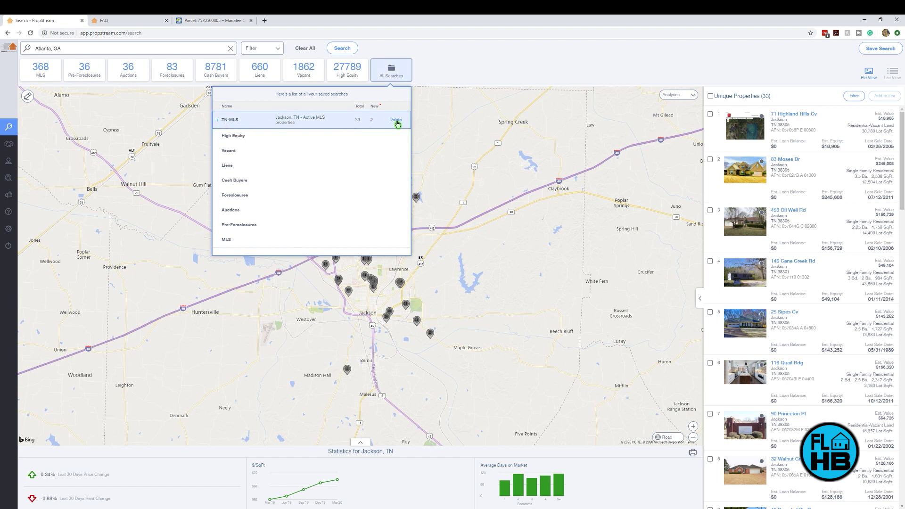
click(467, 56)
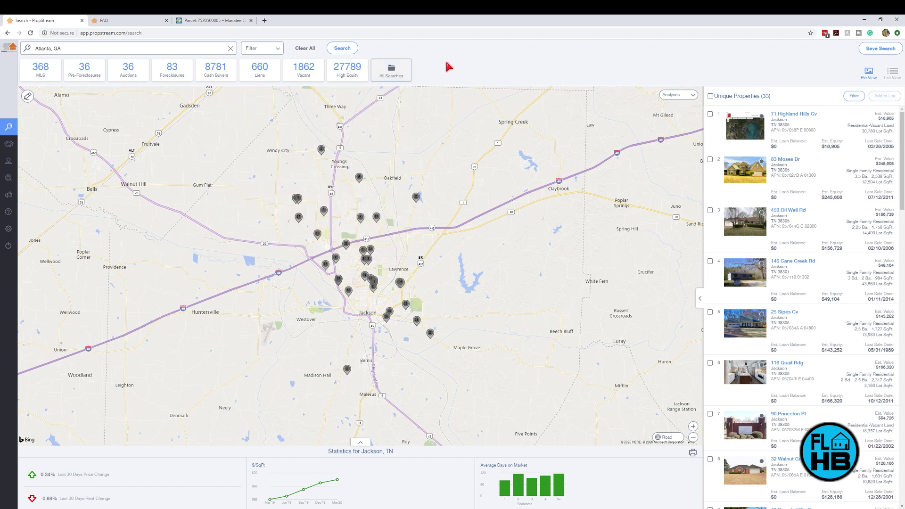
click(280, 50)
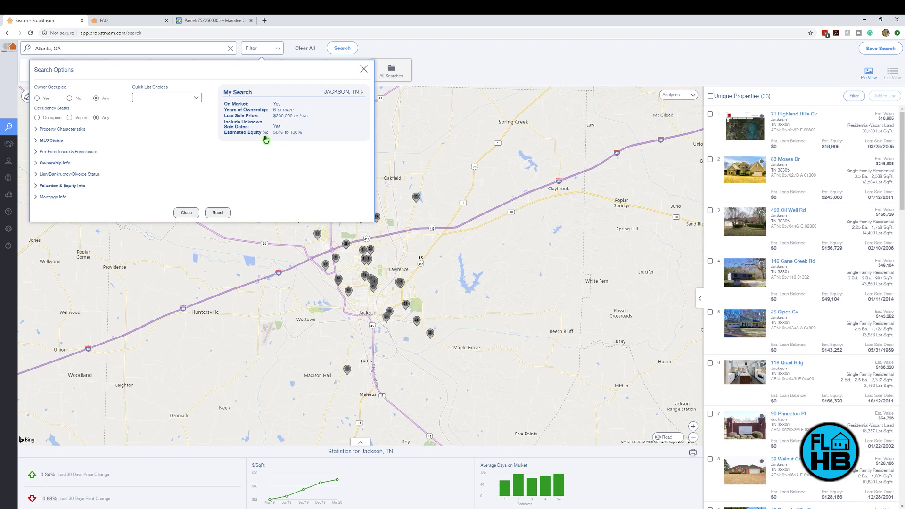
Step: Review the My Search criteria, then close Search Options to see the 33 Jackson results
mouse_move(280, 124)
click(186, 213)
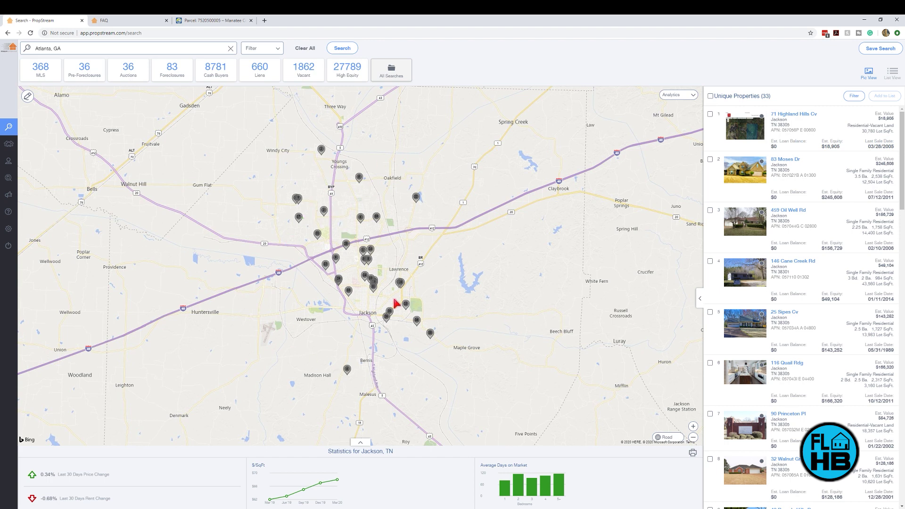
scroll(368, 269, up, 1)
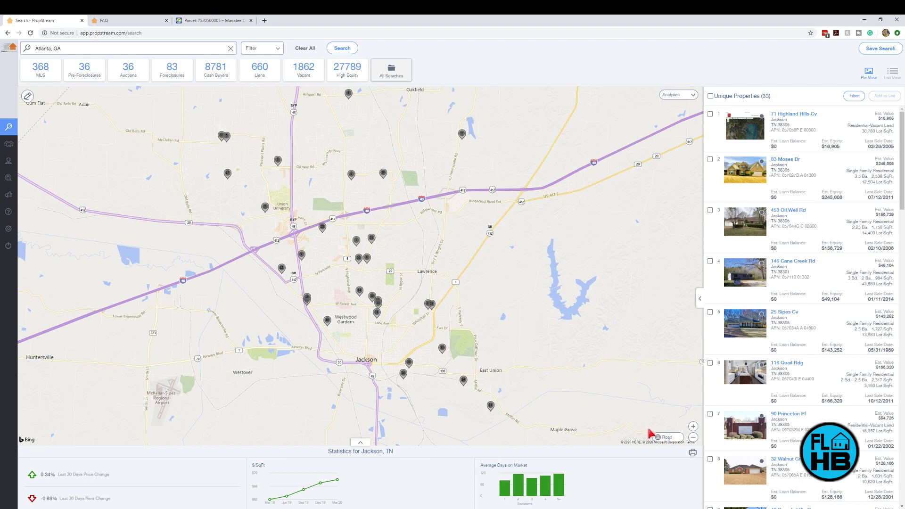
click(665, 438)
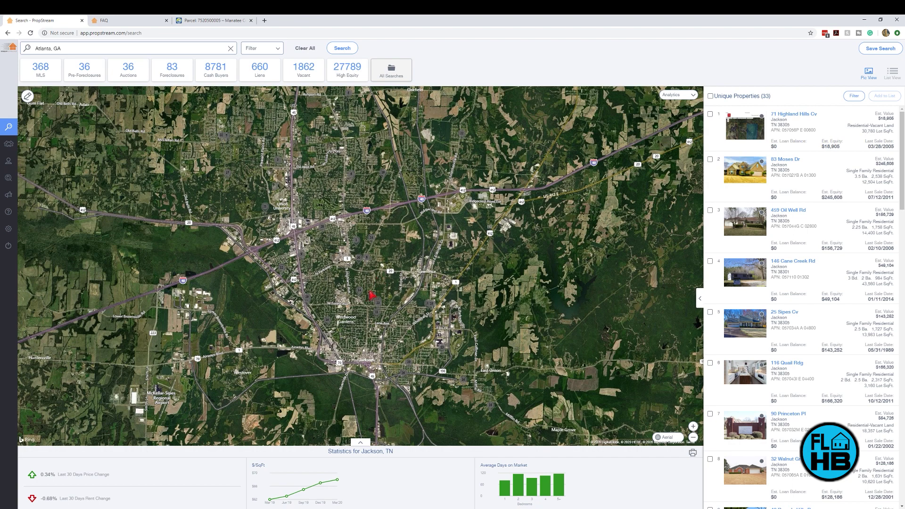
scroll(372, 295, up, 1)
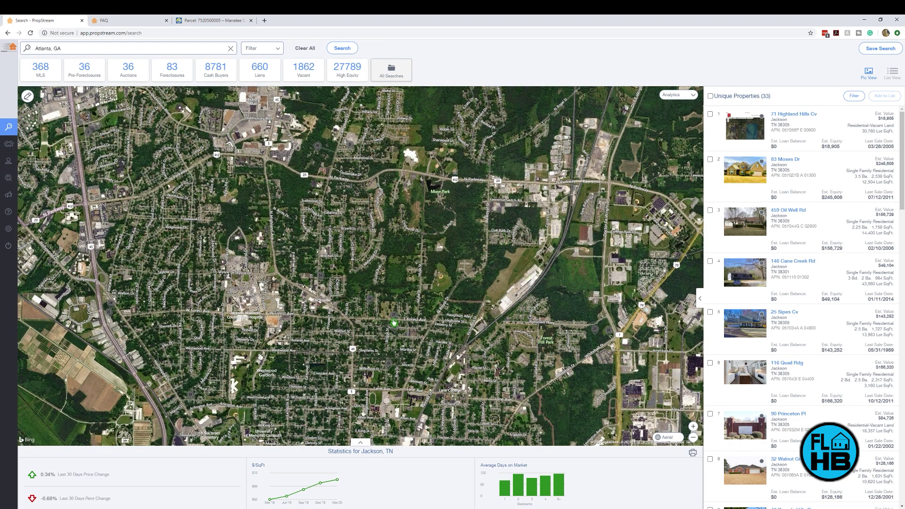
scroll(395, 335, down, 1)
click(670, 441)
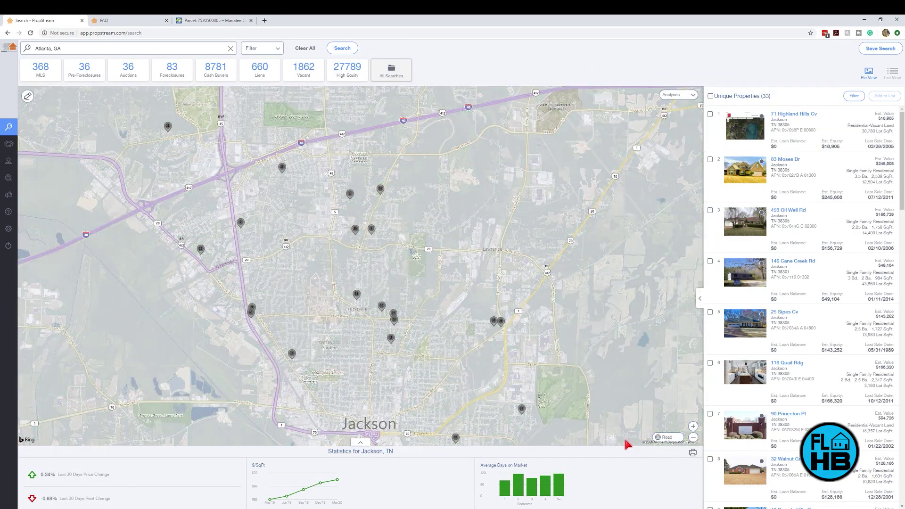
scroll(403, 305, down, 1)
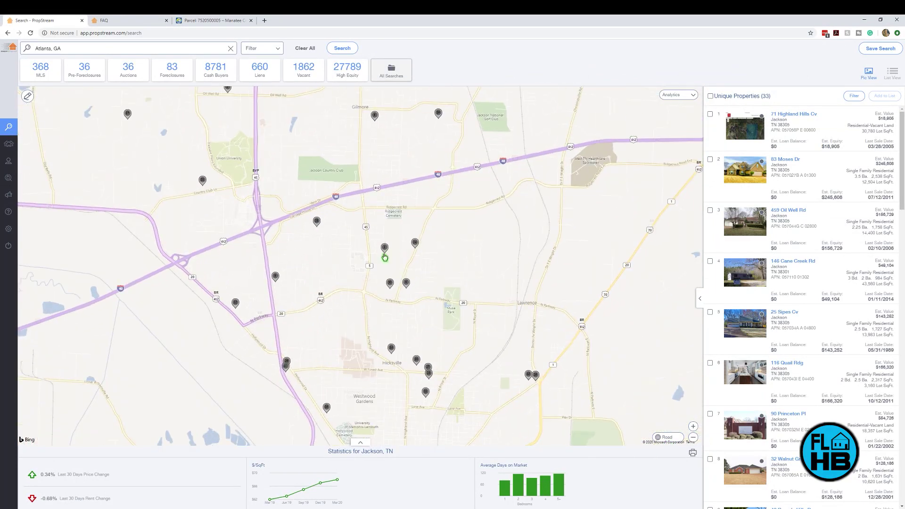
scroll(387, 254, up, 3)
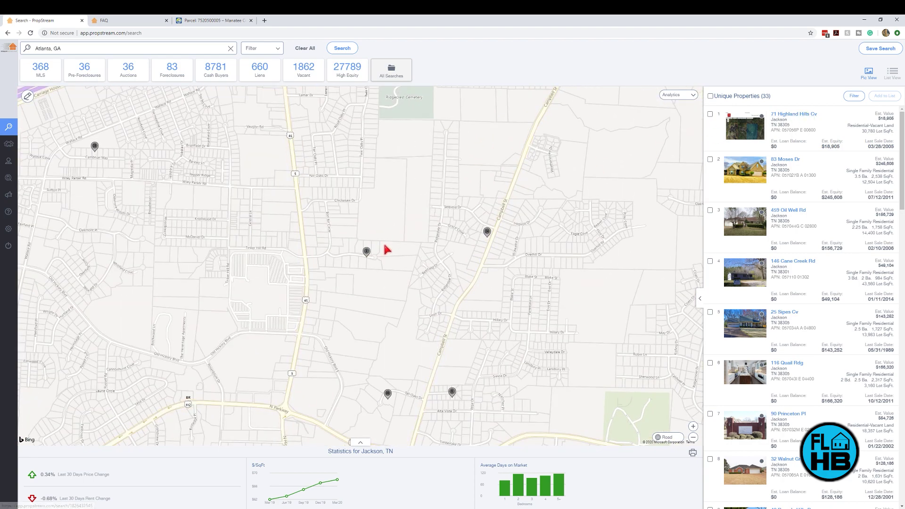
scroll(367, 252, up, 4)
click(366, 257)
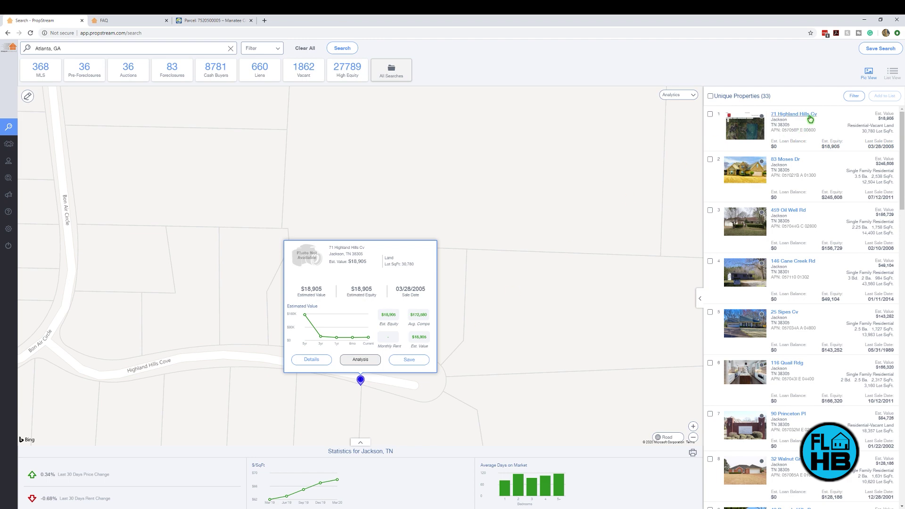
click(809, 118)
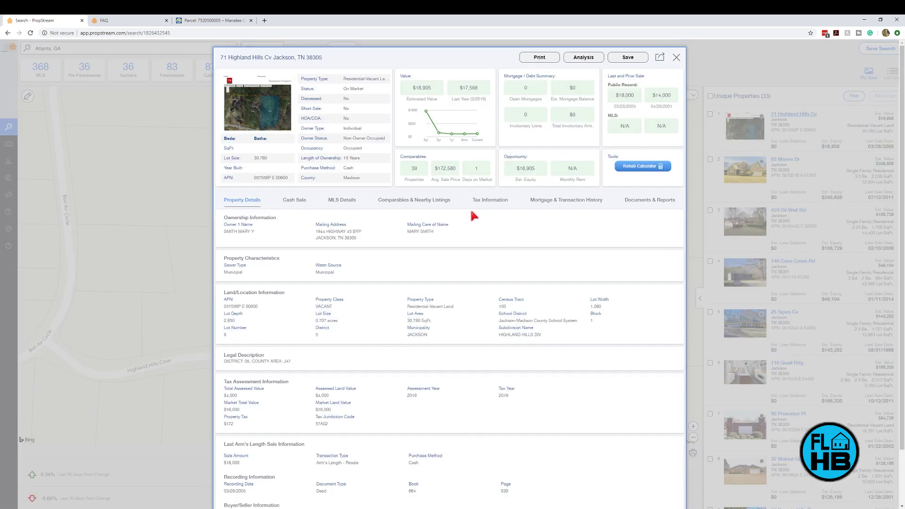
click(676, 58)
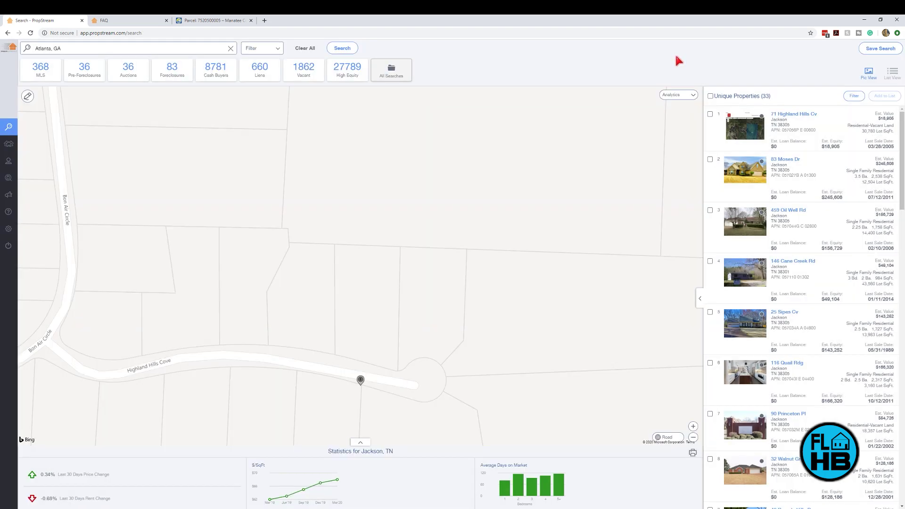
click(360, 380)
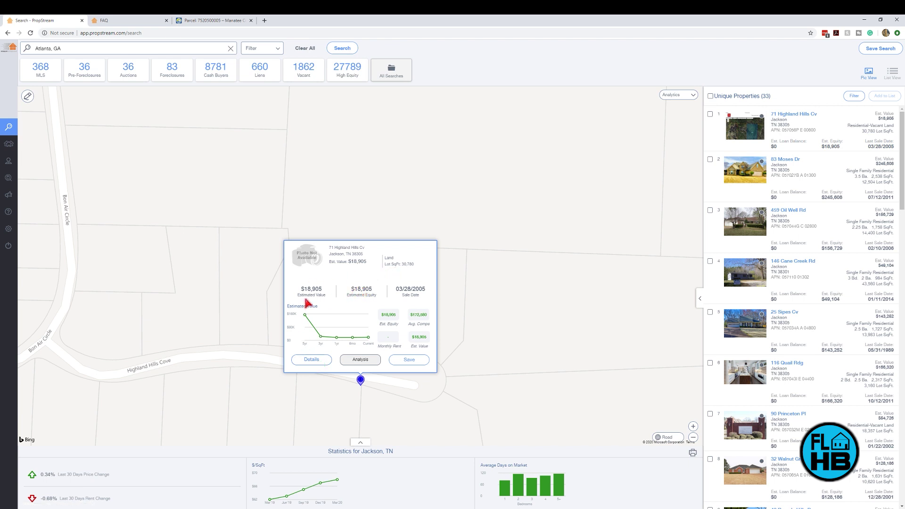
drag(301, 290, 326, 296)
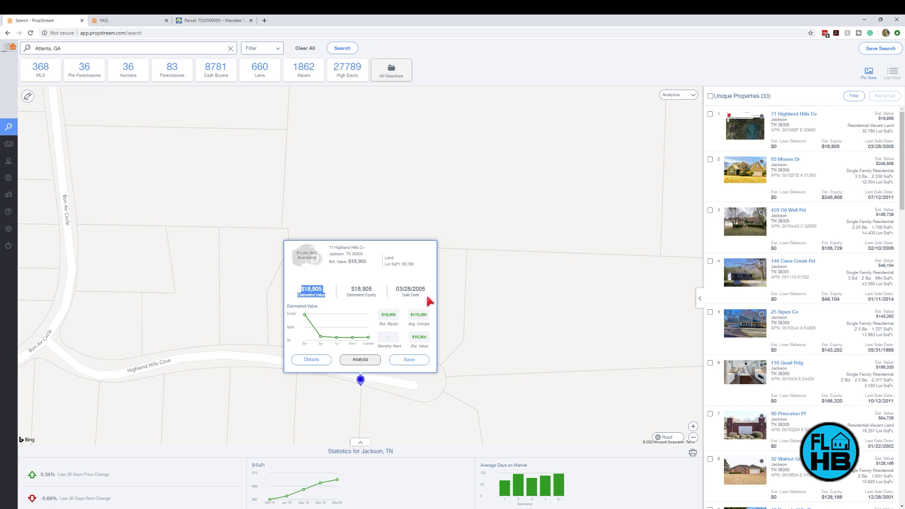
Step: Open the full details report and show the $18,000 cash sale recorded 03/28/2005
mouse_move(324, 328)
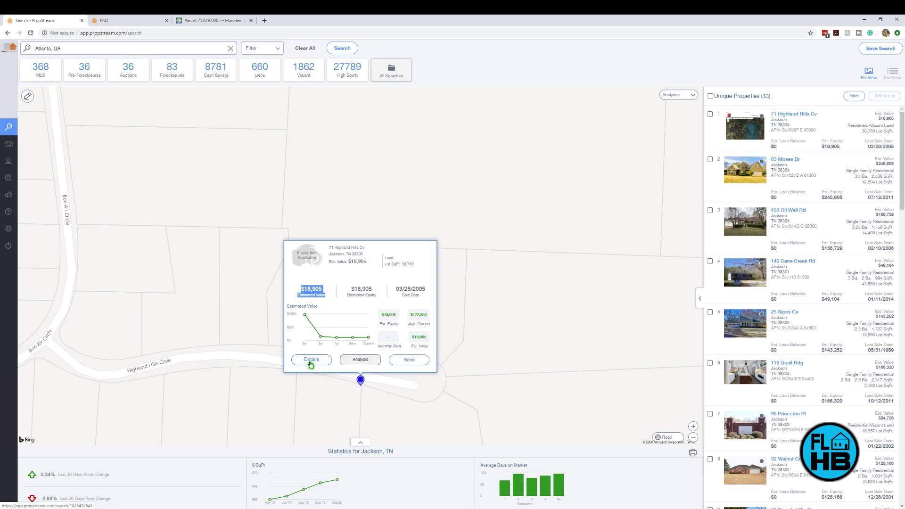
click(311, 363)
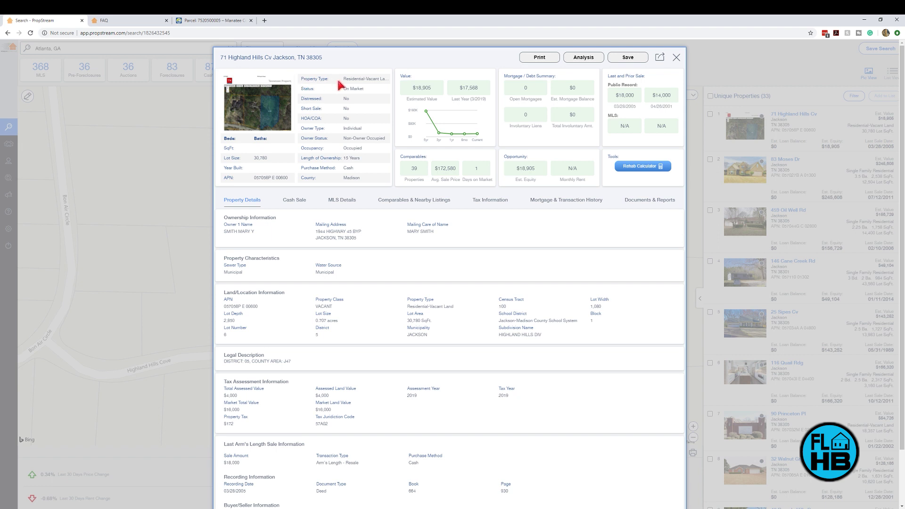
drag(344, 80, 384, 81)
click(356, 87)
click(297, 203)
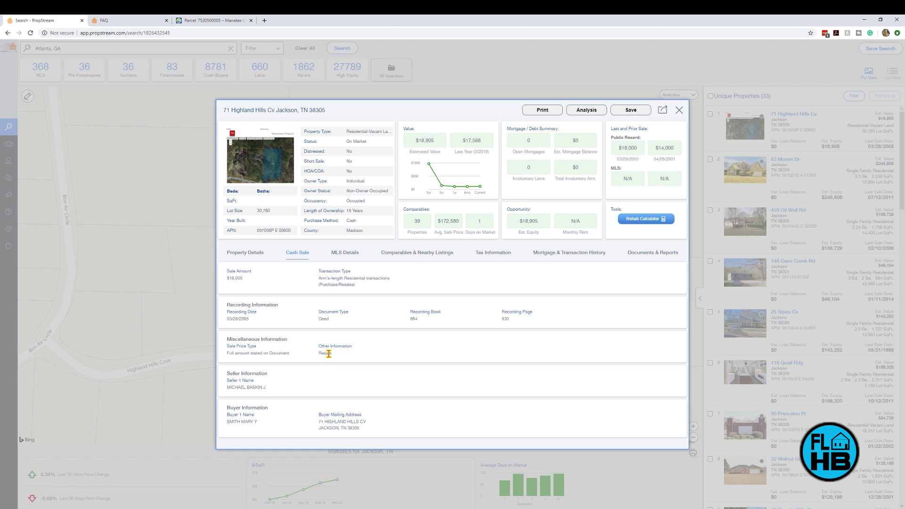
click(341, 253)
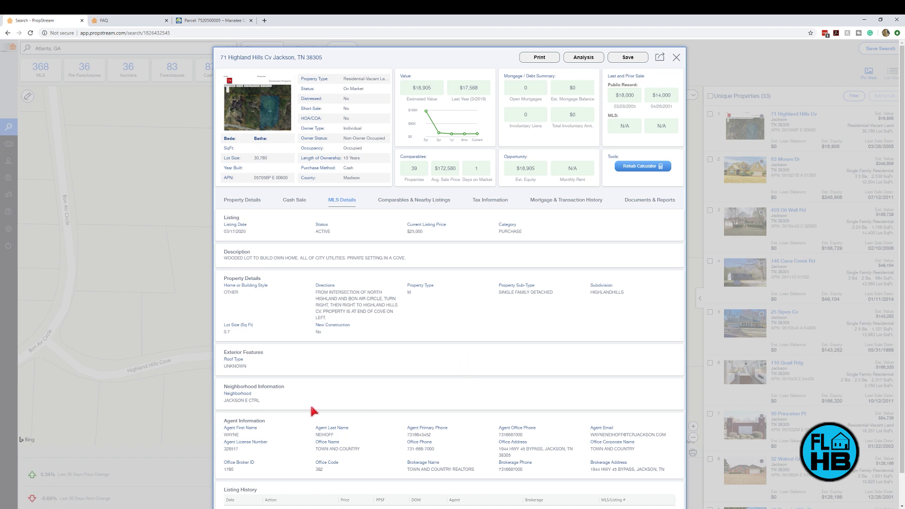
drag(224, 422, 258, 421)
click(398, 444)
drag(406, 438, 438, 438)
drag(589, 435, 664, 435)
click(549, 438)
scroll(549, 438, down, 1)
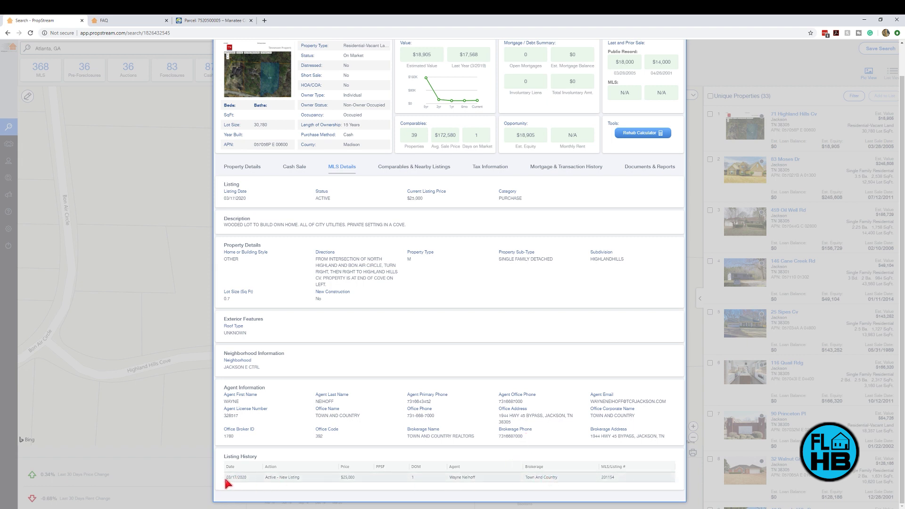
drag(225, 479, 283, 471)
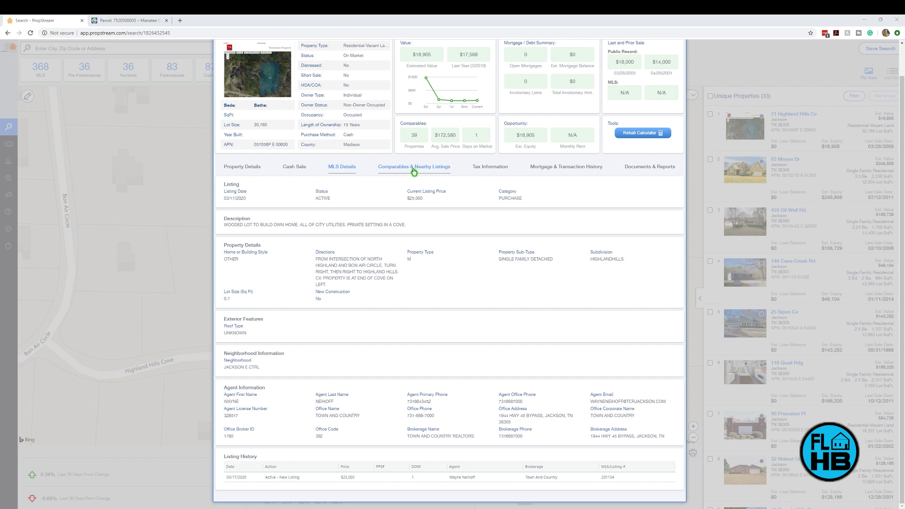
scroll(471, 174, up, 1)
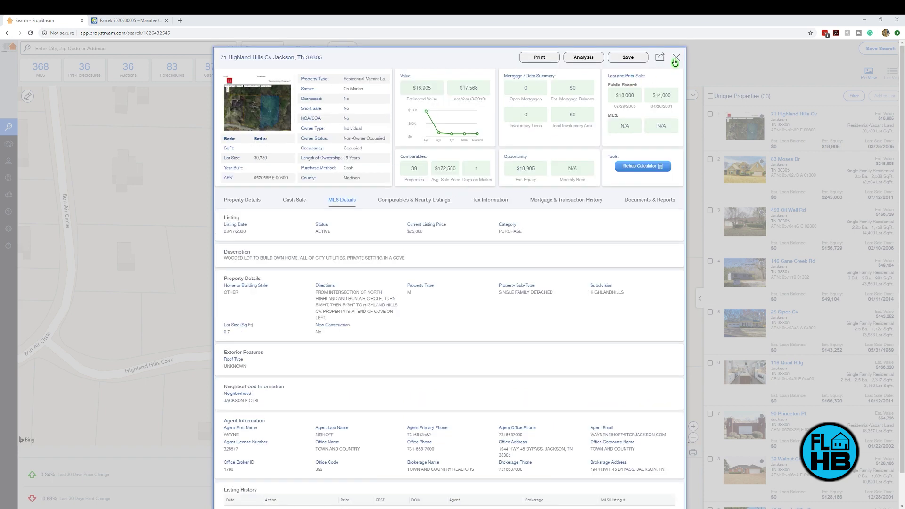
click(678, 59)
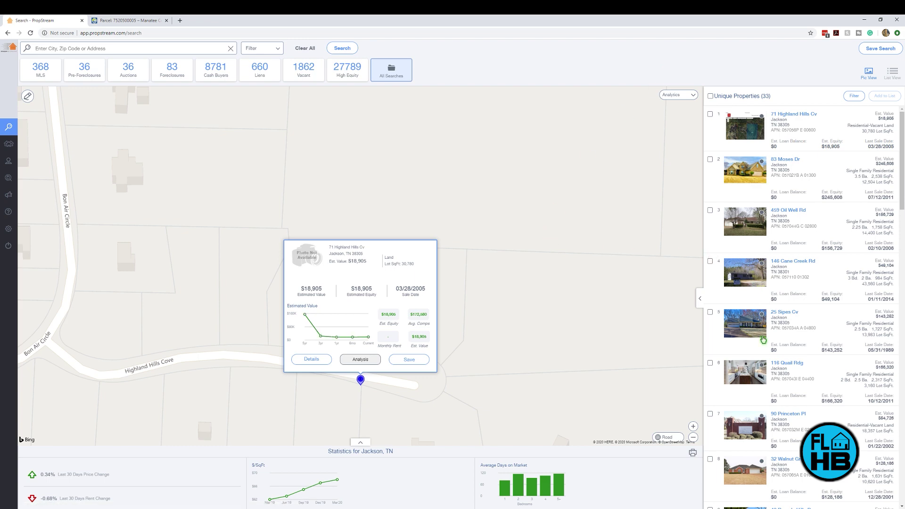
click(787, 363)
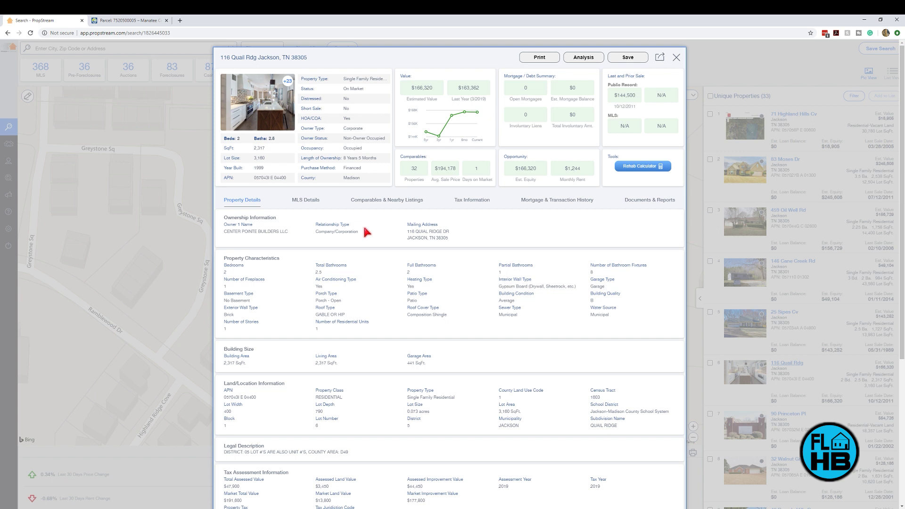
click(384, 204)
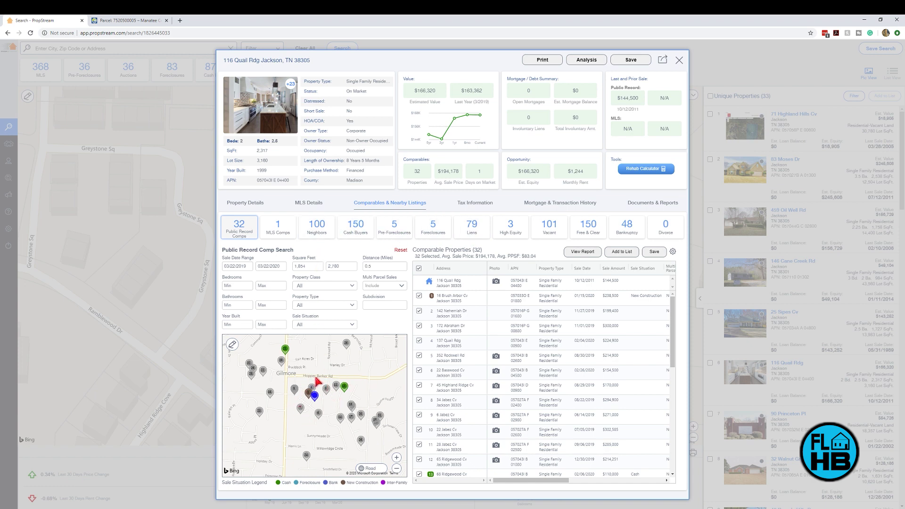
drag(233, 61, 281, 62)
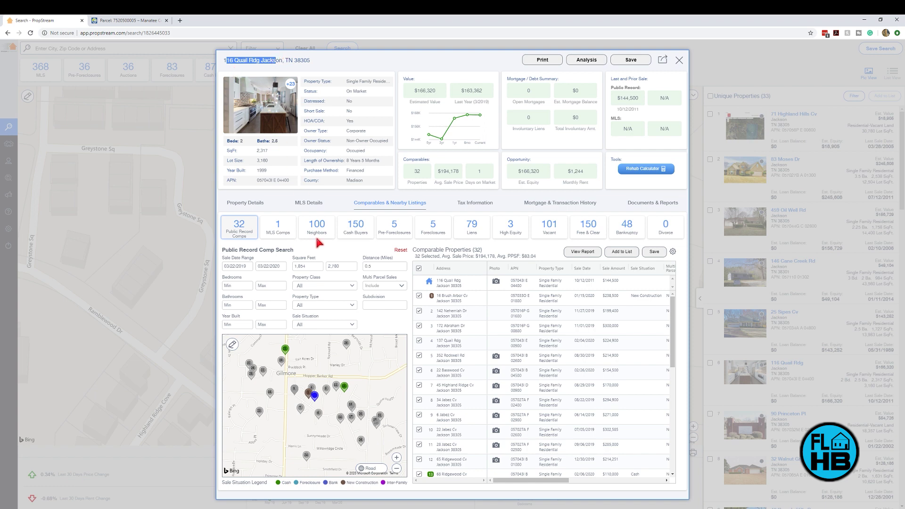
click(376, 323)
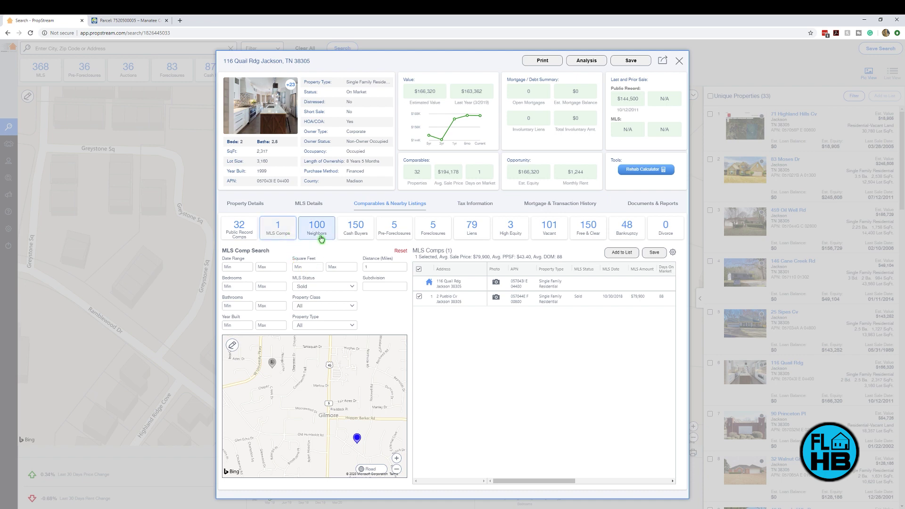
click(317, 227)
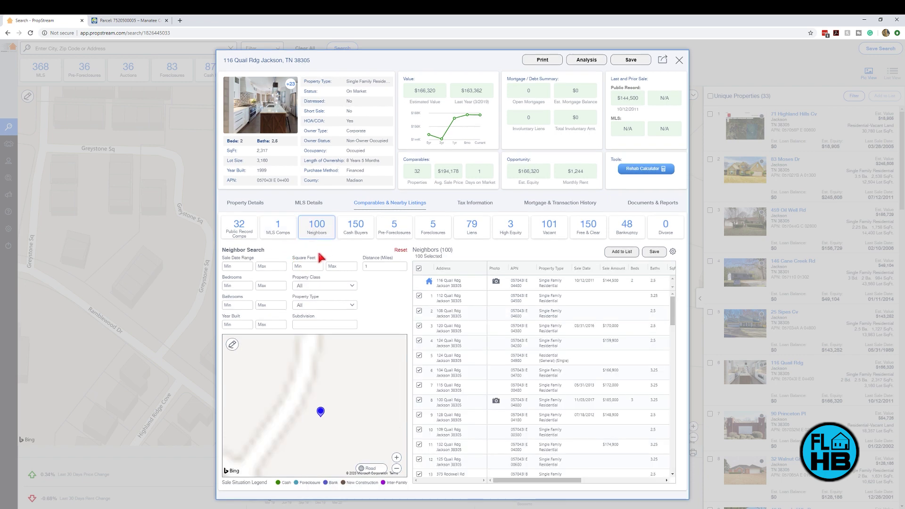
click(396, 468)
click(396, 468)
Step: Browse the 150 cash buyers, 5 pre-foreclosures and foreclosures, ending on the $79,900 MLS comp
click(362, 235)
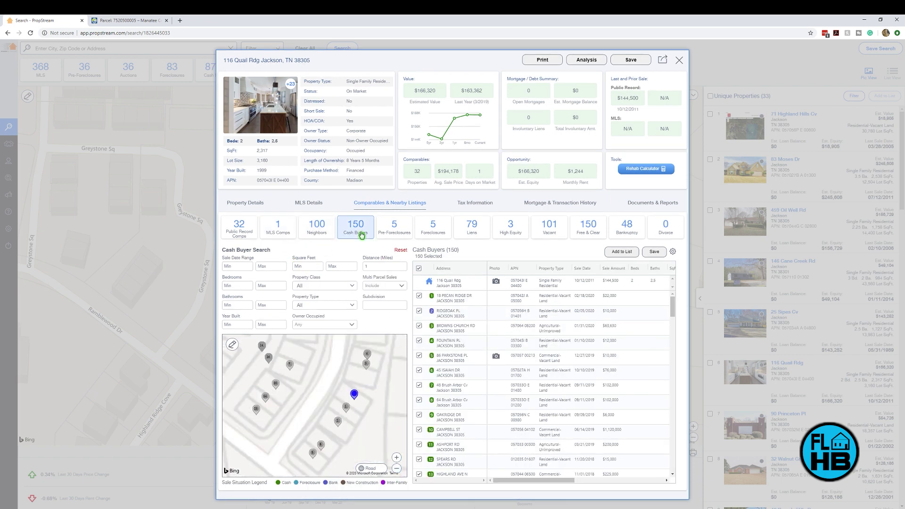
click(395, 234)
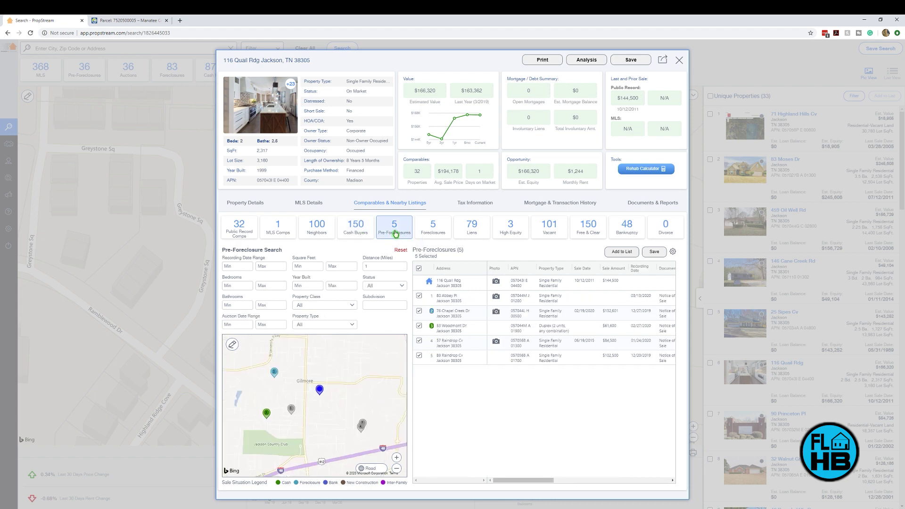
click(433, 233)
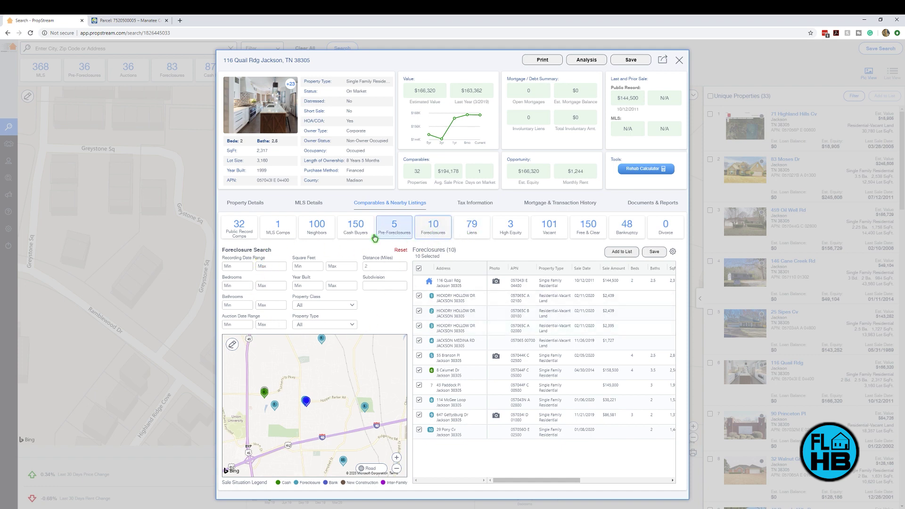
click(281, 231)
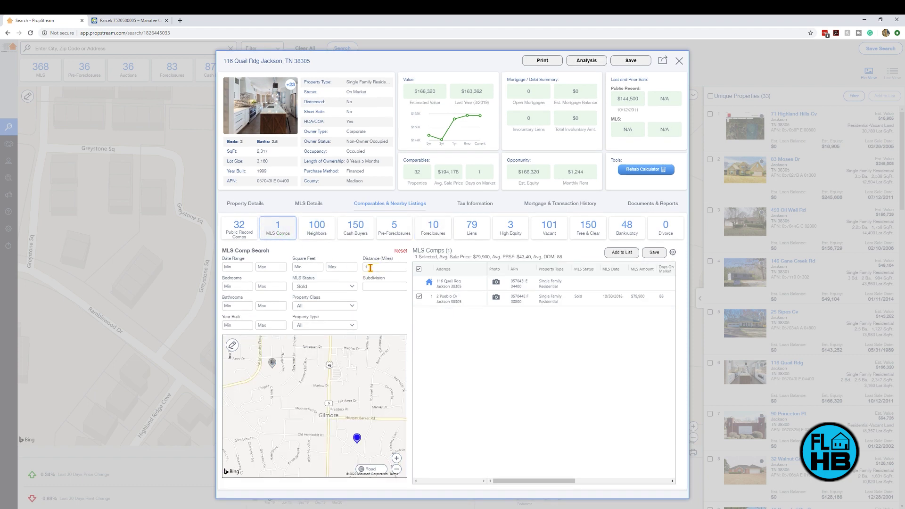
Step: Compare the 10 nearby foreclosures with the 32 public record comps, scrolling the comps table, then return to foreclosures
click(428, 232)
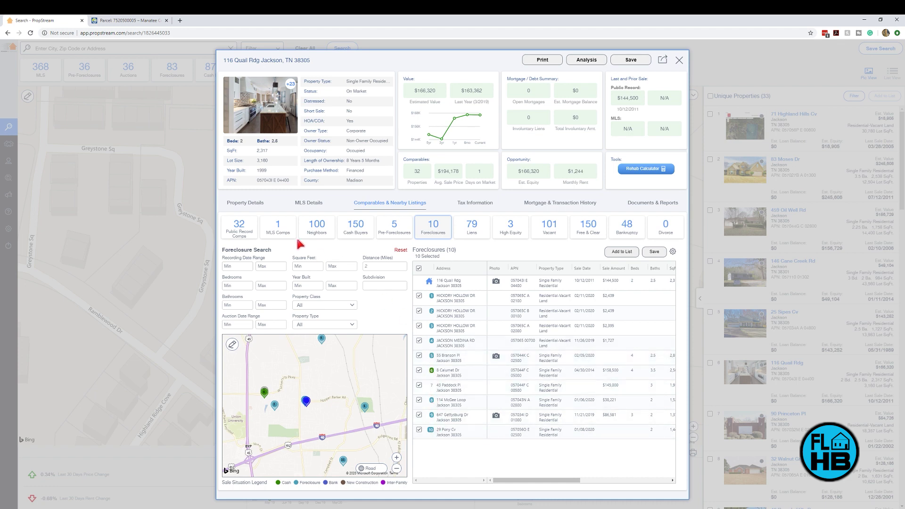
click(239, 234)
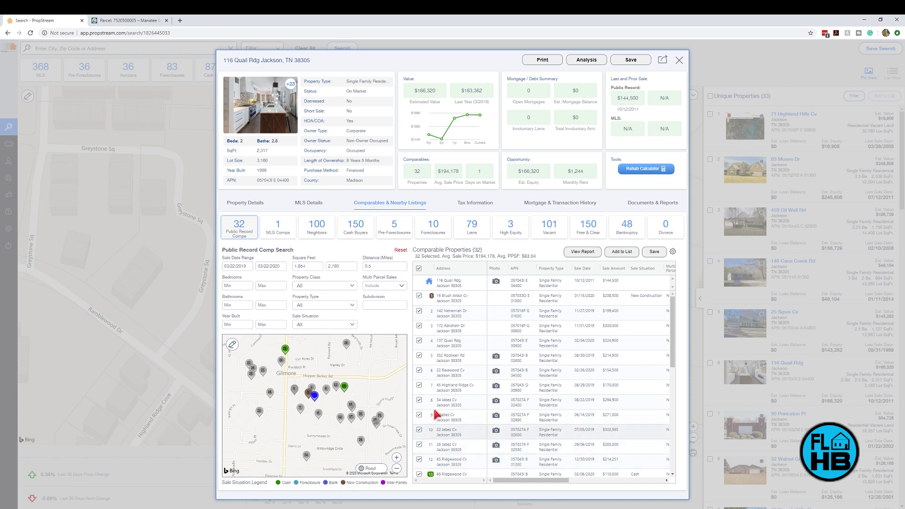
scroll(436, 394, down, 3)
scroll(435, 391, down, 3)
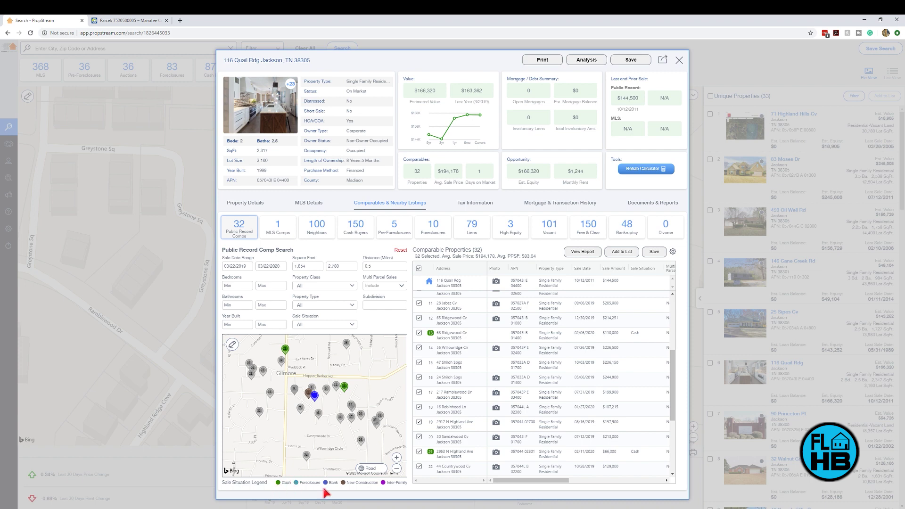
click(431, 231)
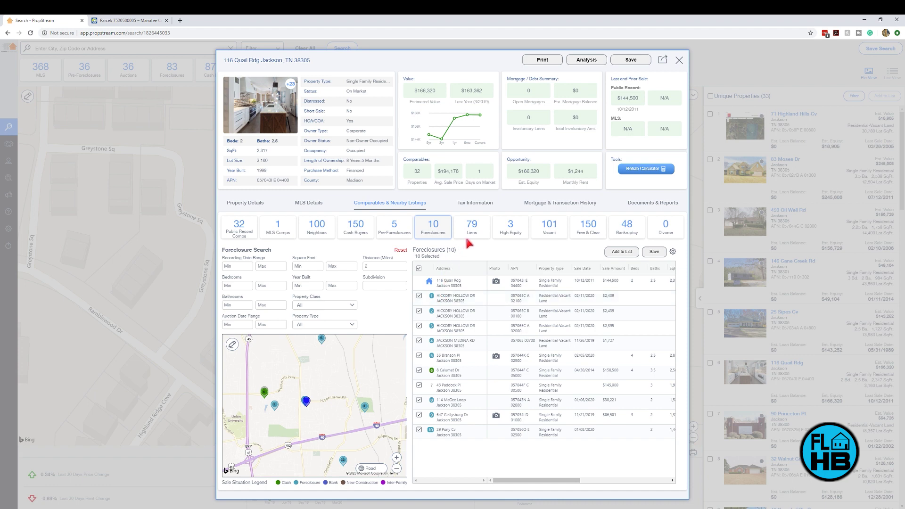
Step: List 79 liens, high-equity, 101 vacant, 150 free-and-clear and 48 bankruptcies, then show 2019 taxes of $1,690
click(483, 233)
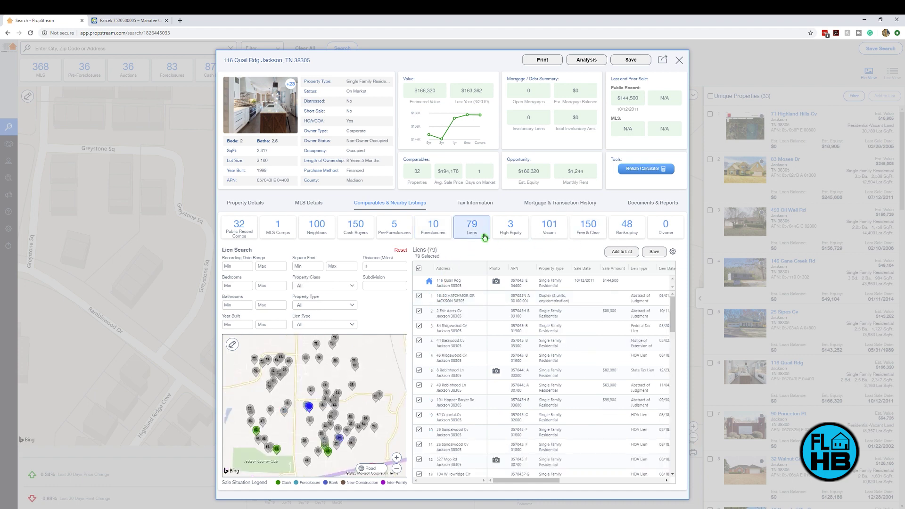
click(504, 236)
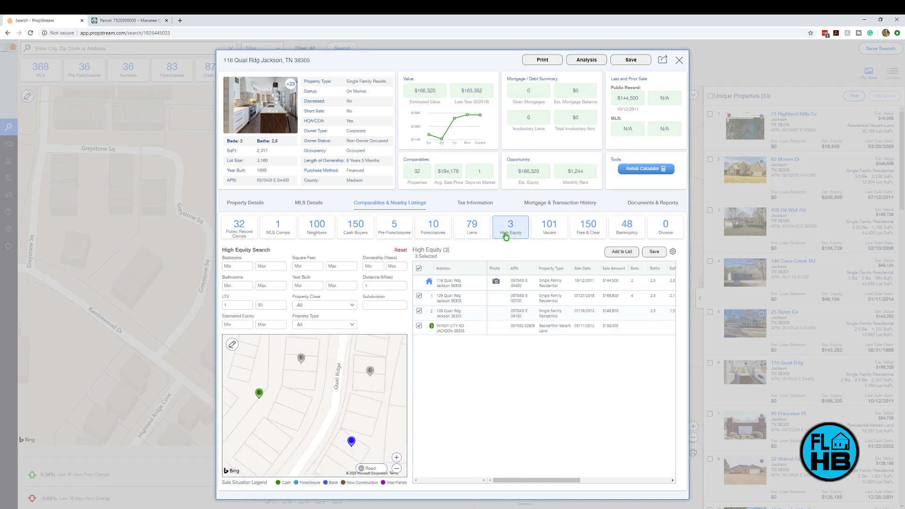
click(550, 236)
click(588, 237)
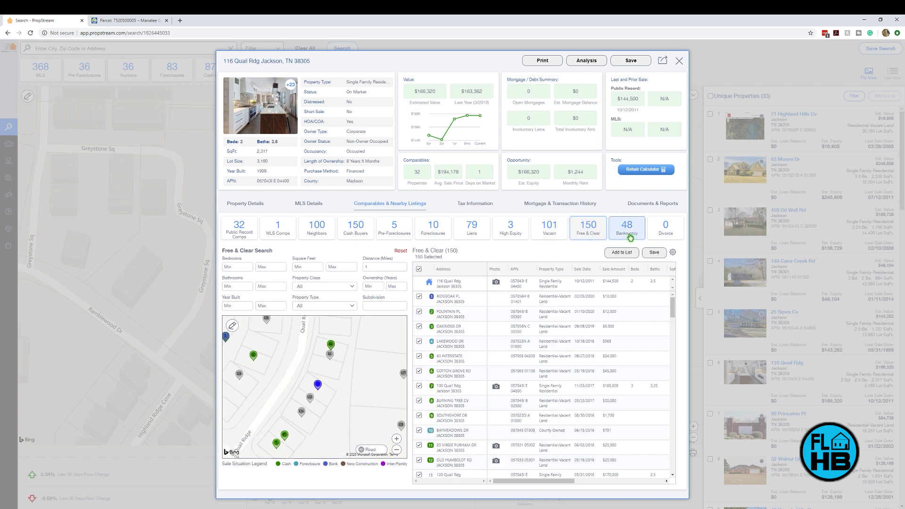
click(631, 238)
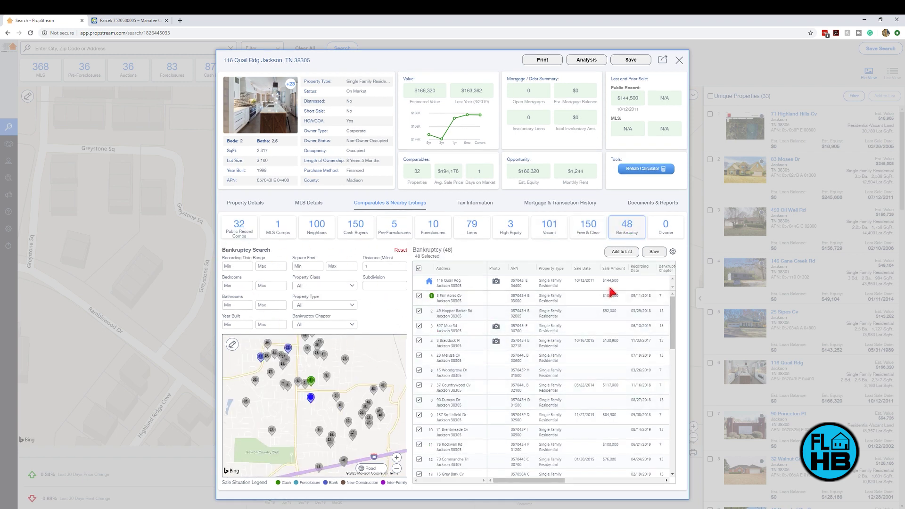
click(469, 204)
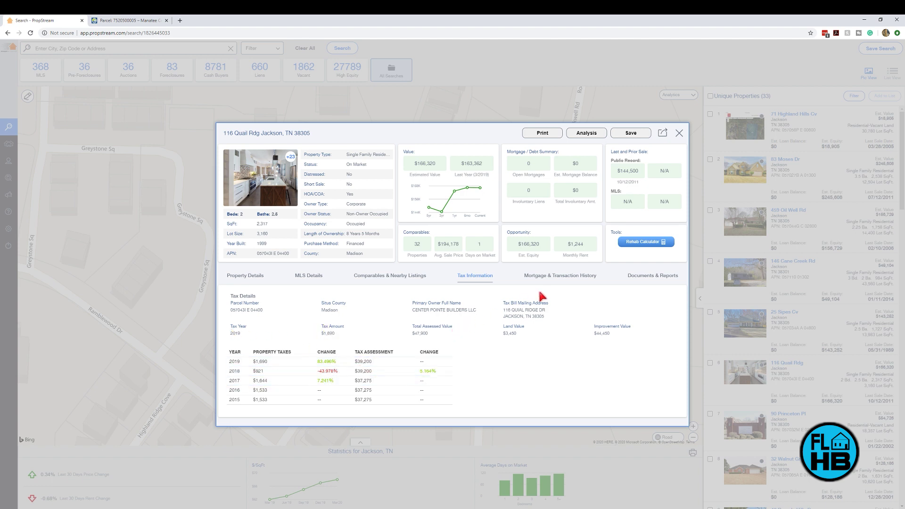
Step: Show the mortgage and transaction history, expanding then collapsing the 10/13/2011 $144,500 loan details
click(562, 281)
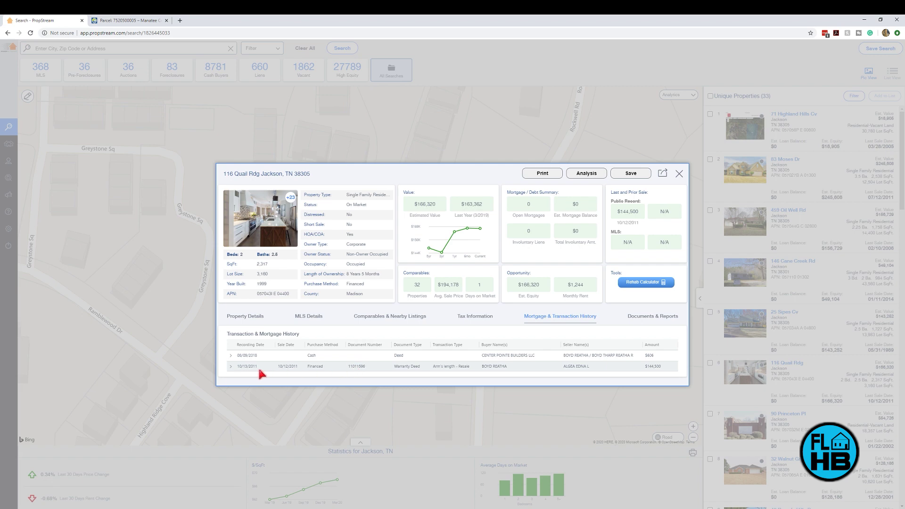
click(231, 366)
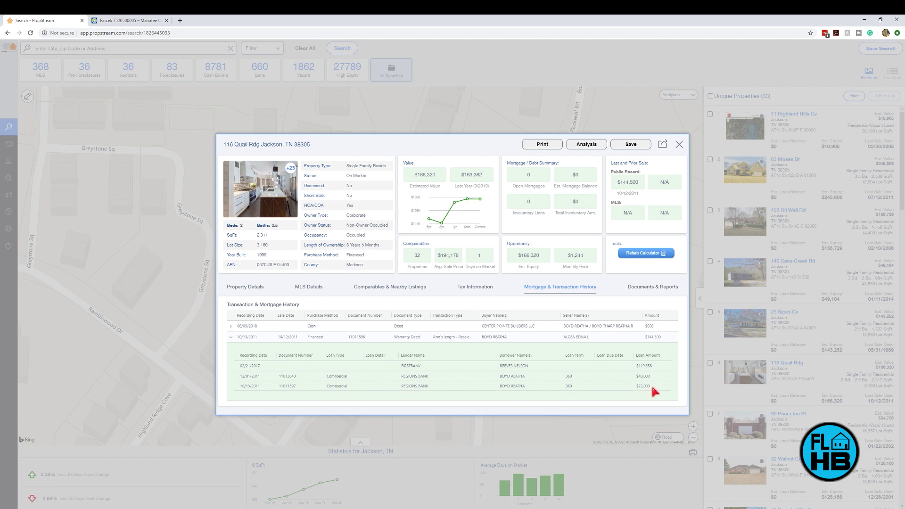
click(230, 337)
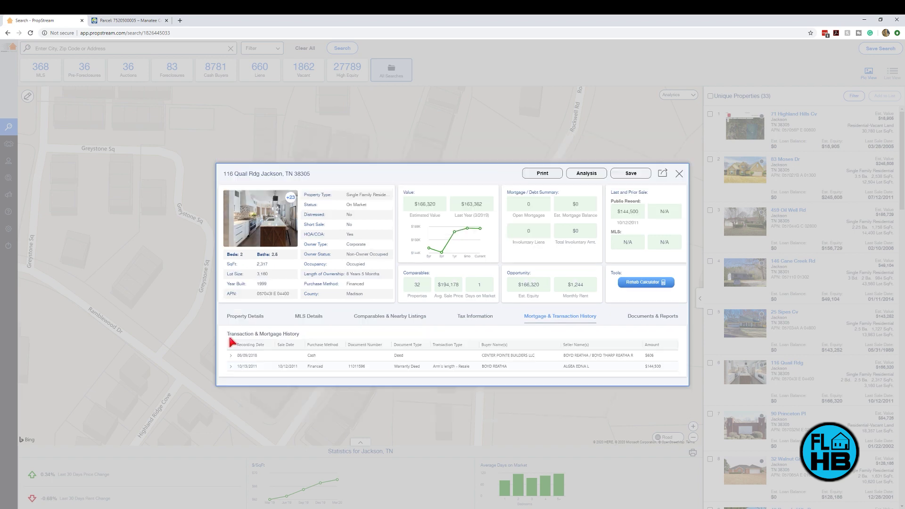
click(655, 319)
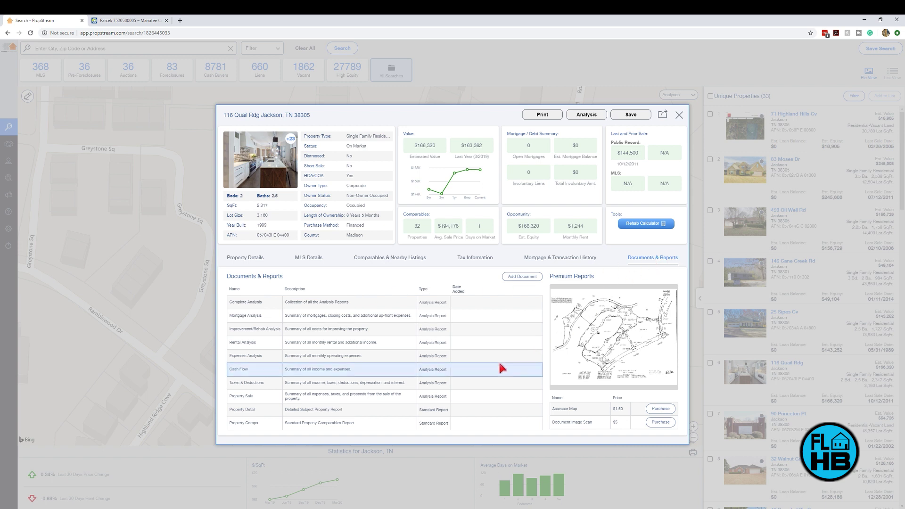
click(679, 116)
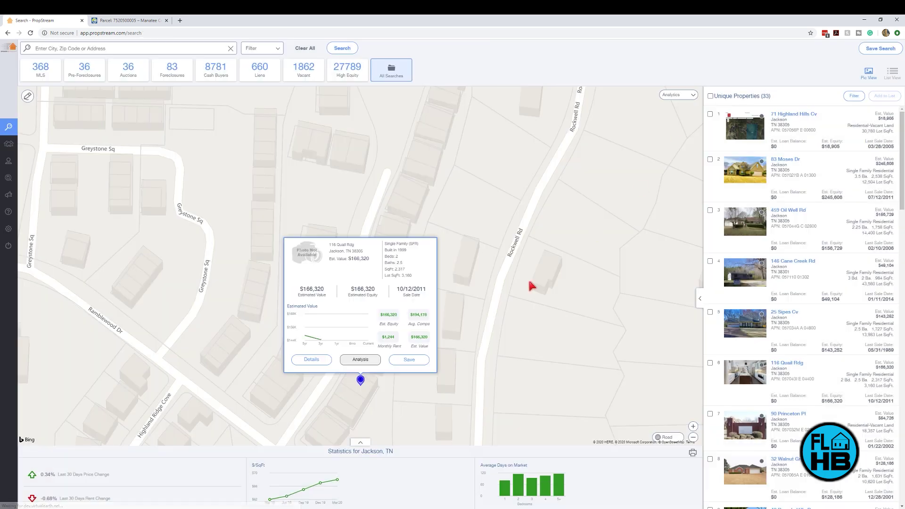
click(359, 360)
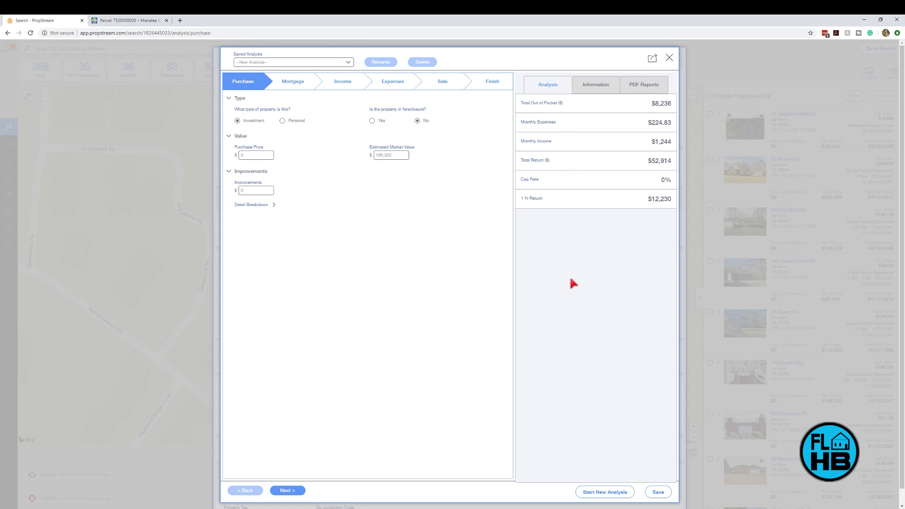
click(650, 87)
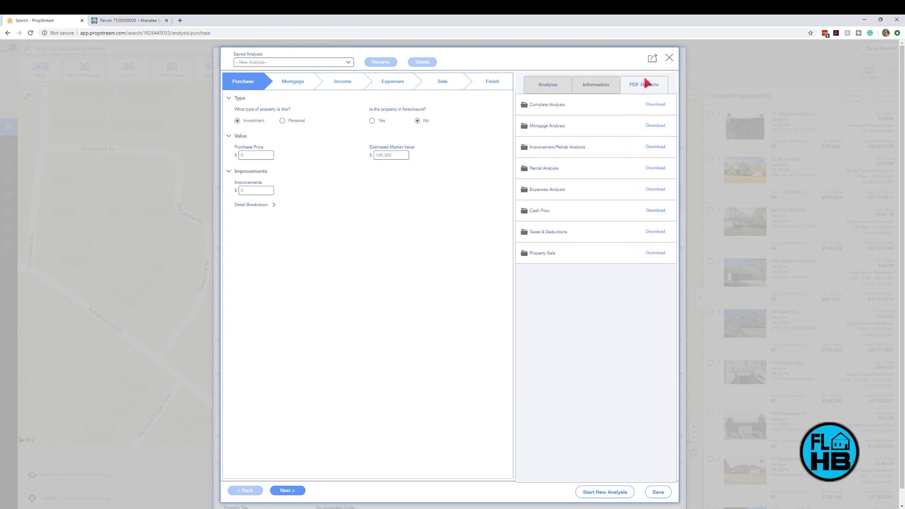
click(612, 88)
click(564, 86)
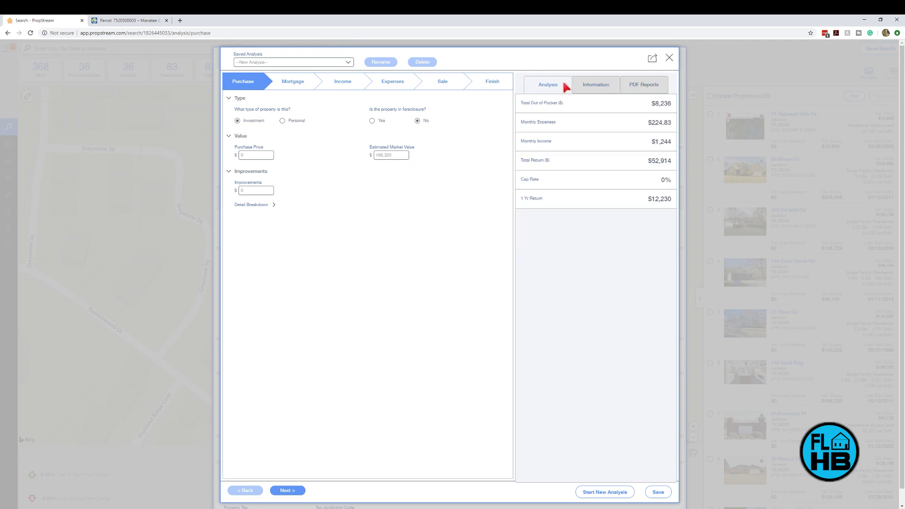
click(670, 58)
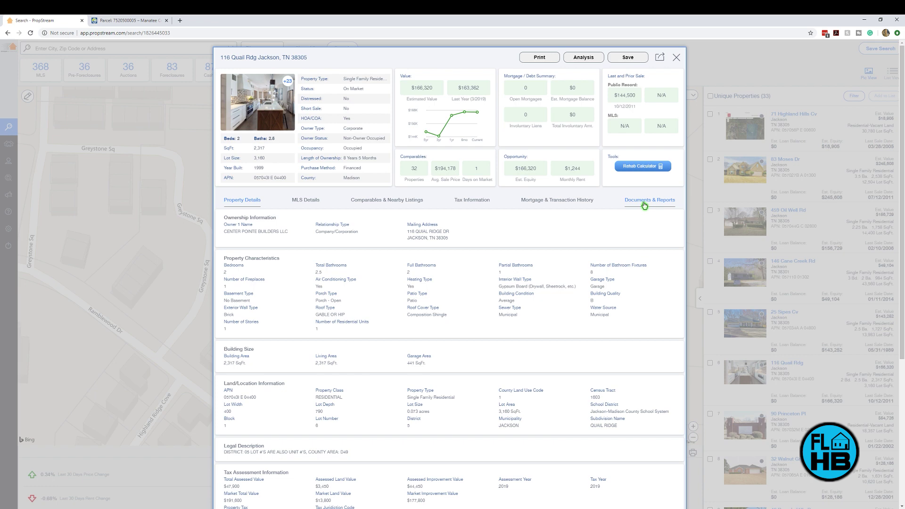
Step: Try viewing the Complete Analysis report, dismiss the never-analyzed warning, then close the property details window
click(644, 202)
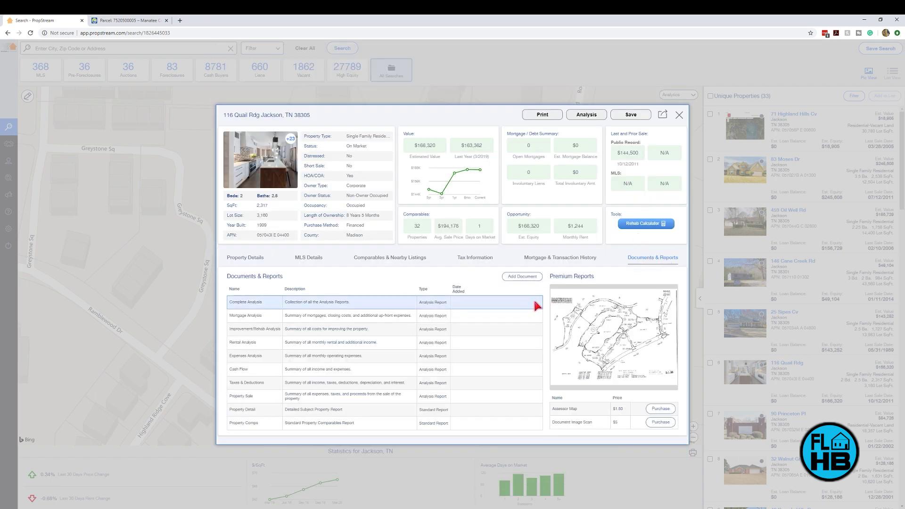
mouse_move(471, 307)
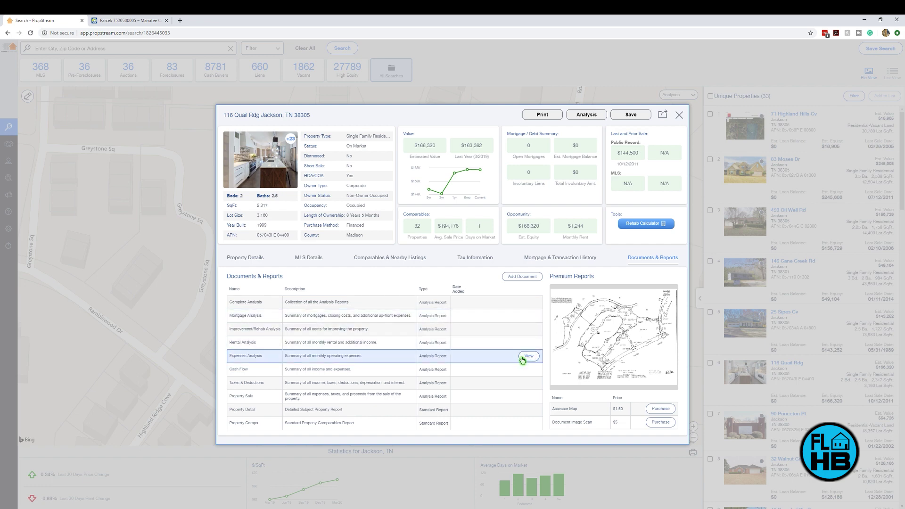
click(529, 302)
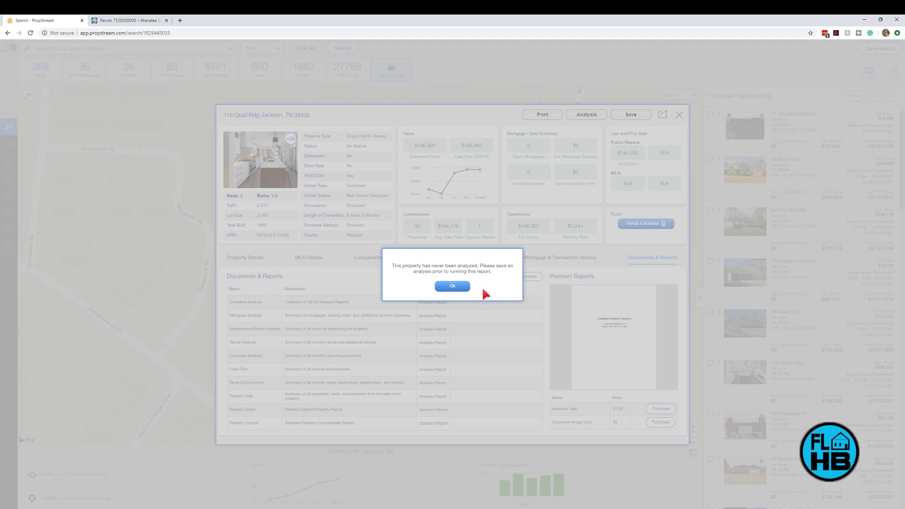
click(459, 286)
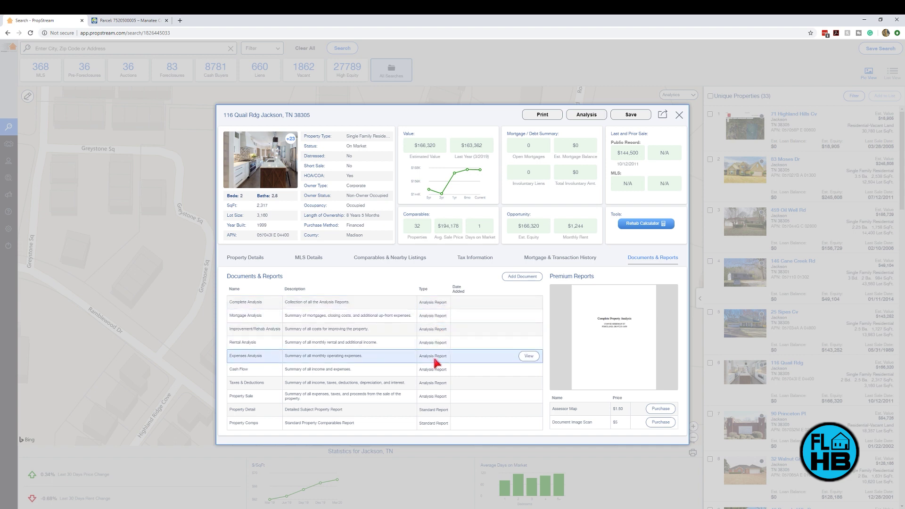
click(592, 117)
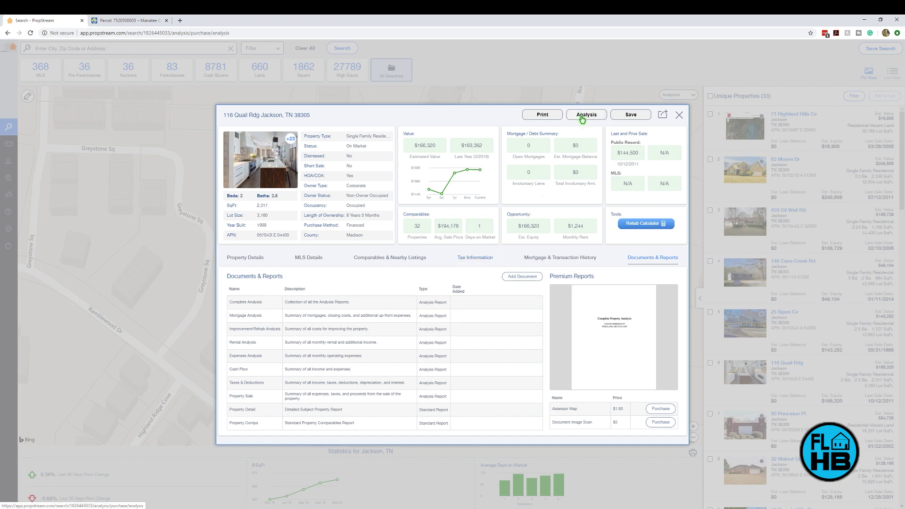
click(677, 115)
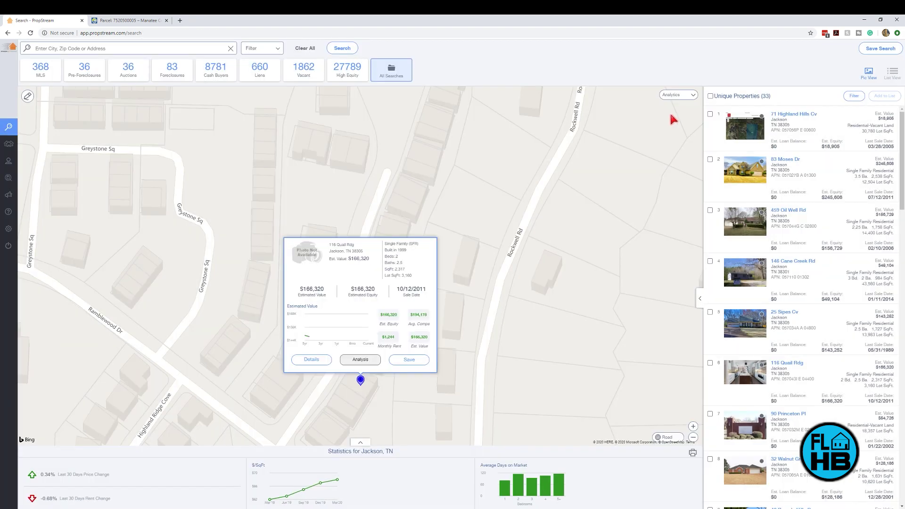
Step: Start a purchase analysis marked as personal use with a $150,000 purchase price
click(361, 361)
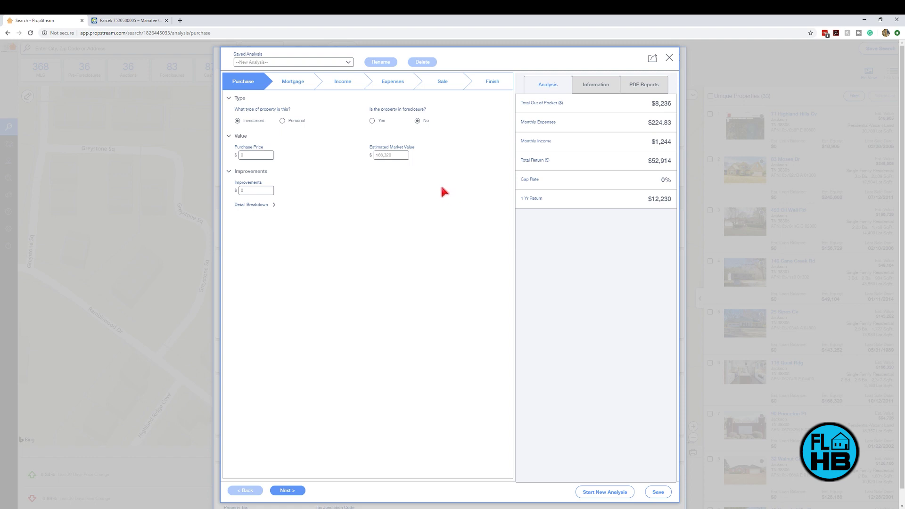
click(282, 120)
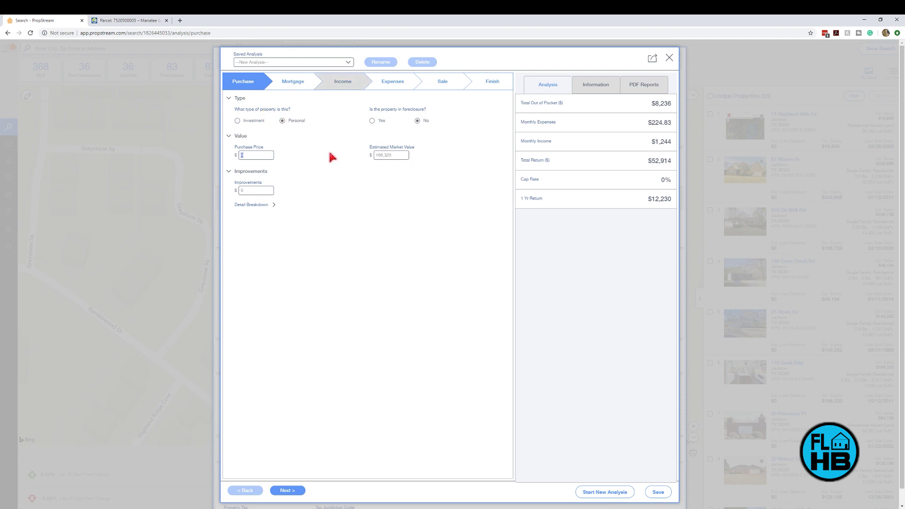
text(1500)
Step: Enter $10,000 of improvements in the Detail Breakdown, raising out-of-pocket to $18,236
click(273, 205)
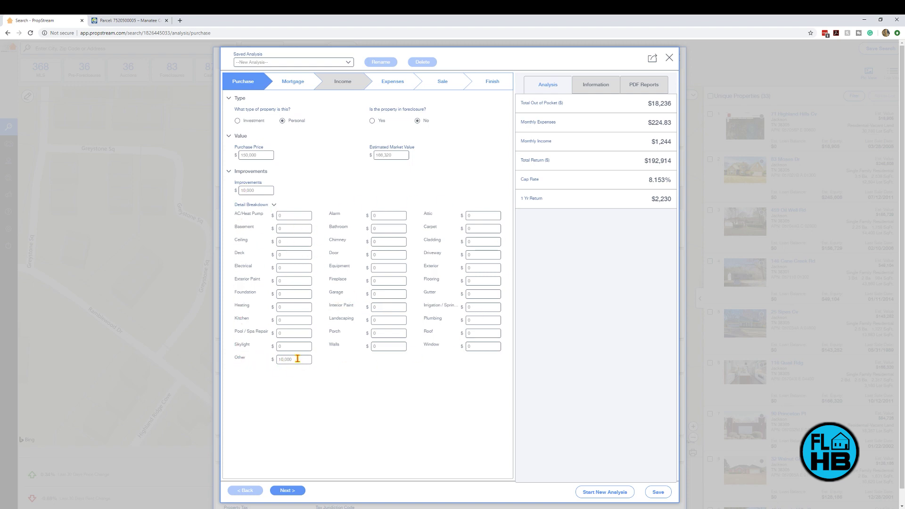
drag(301, 360, 284, 360)
text(10)
drag(286, 360, 269, 359)
text(000)
click(445, 373)
click(229, 172)
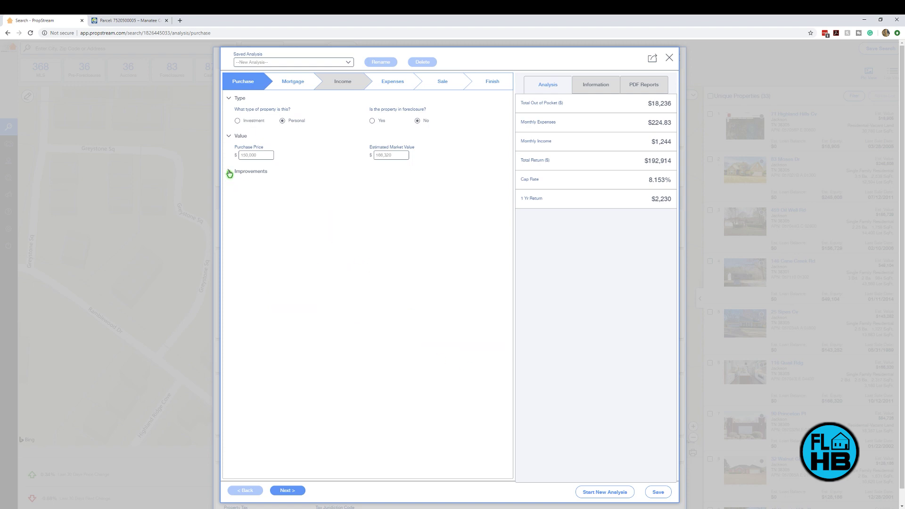
click(293, 82)
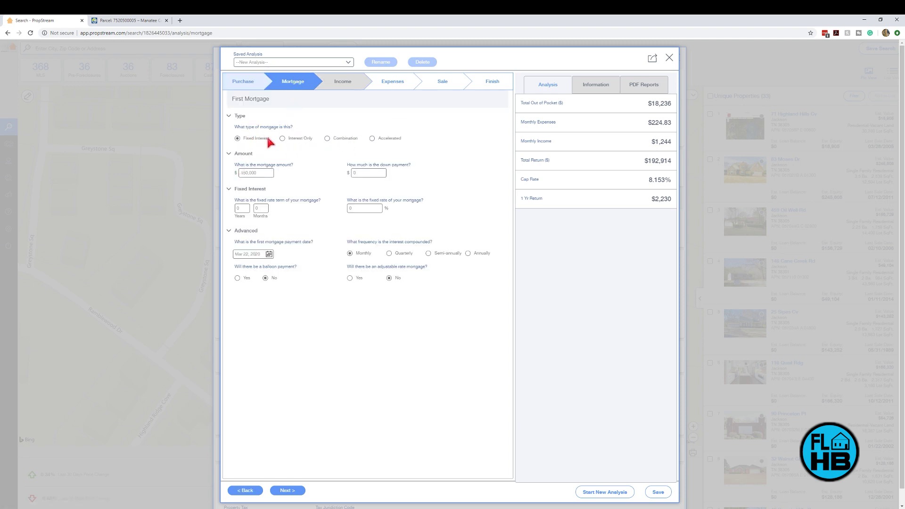
Step: Add a $130,000 30-year fixed mortgage at 5% with $20,000 down, reviewing closing costs
double_click(261, 173)
text(13000)
text(30)
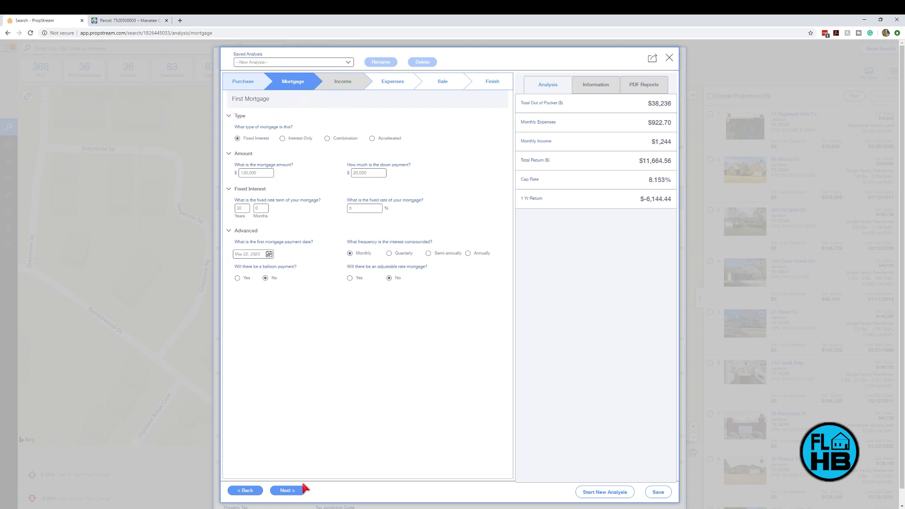
click(290, 491)
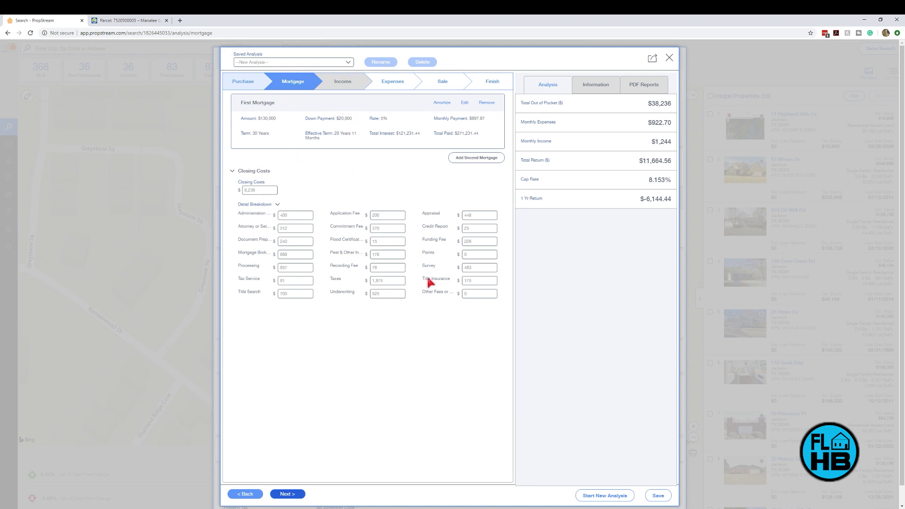
click(293, 494)
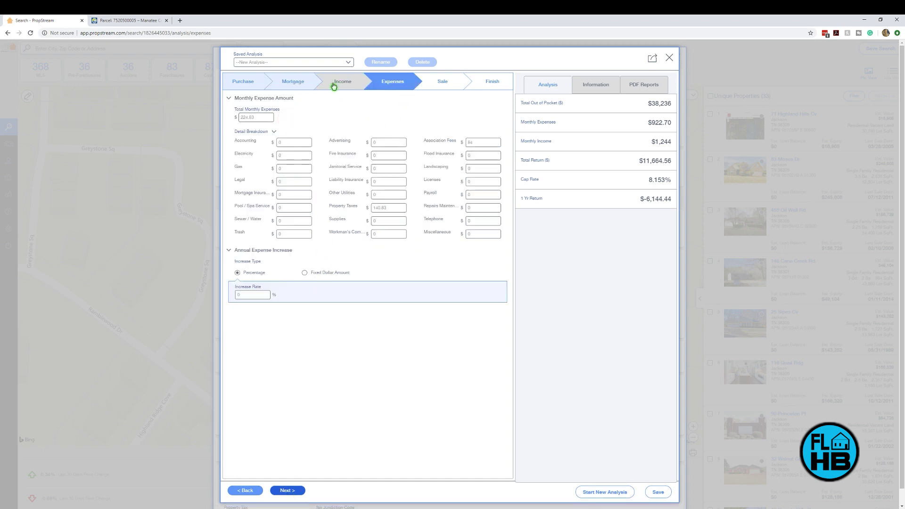
Step: Go through the Purchase, Expenses and Sale steps to the Finish page with eight downloadable reports
click(250, 87)
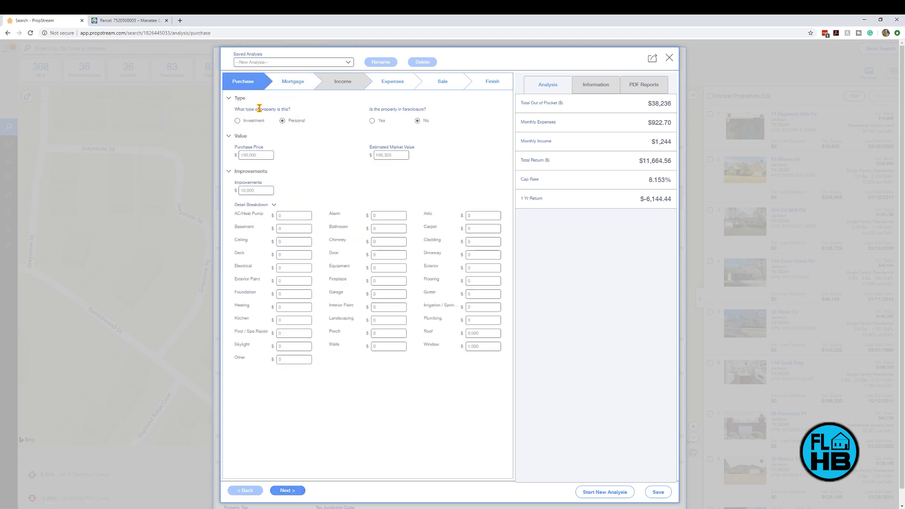
click(391, 83)
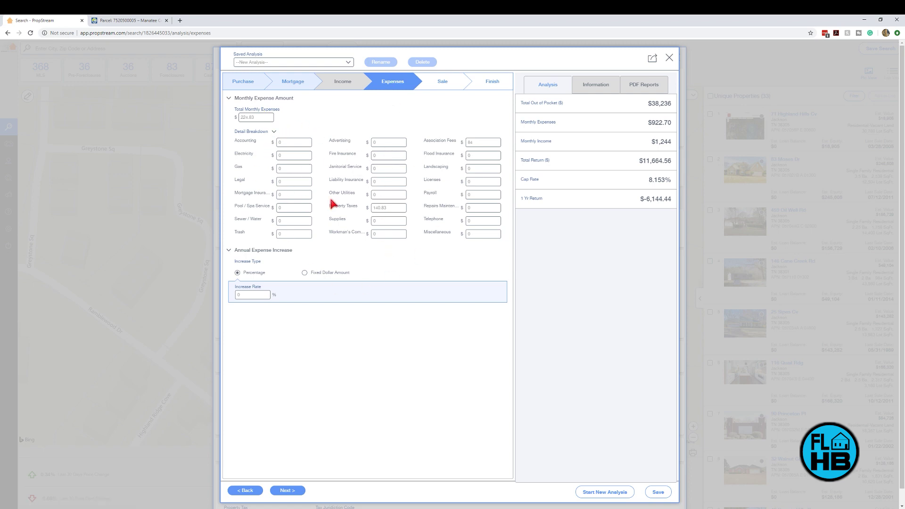
click(447, 85)
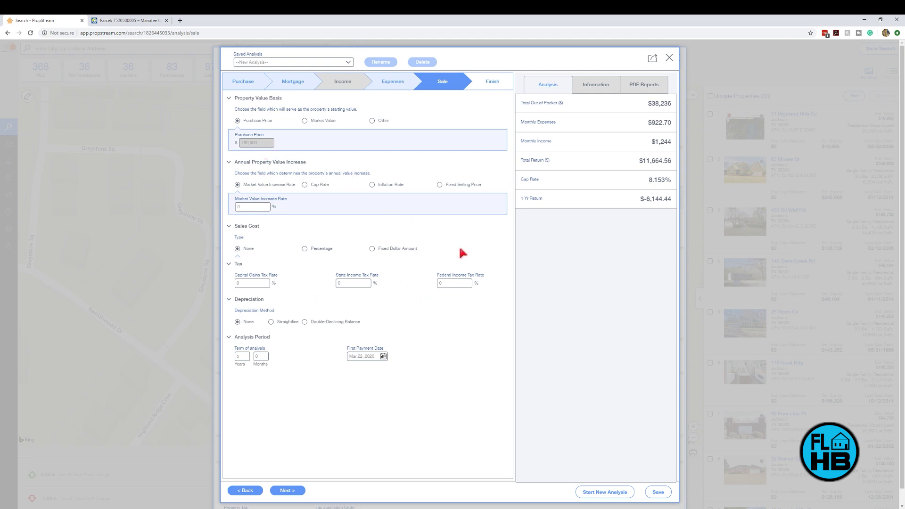
click(288, 491)
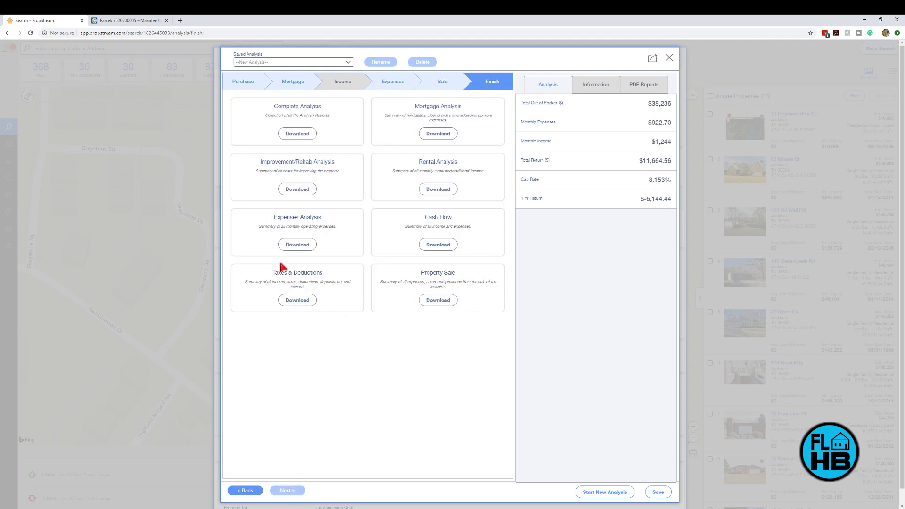
Step: Download the Mortgage Analysis report and agree to save the property first
click(451, 133)
click(659, 493)
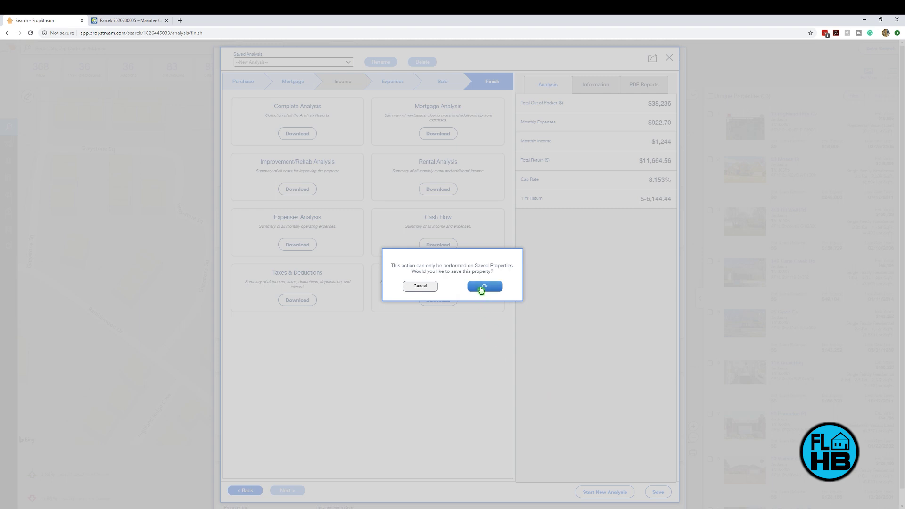
click(481, 288)
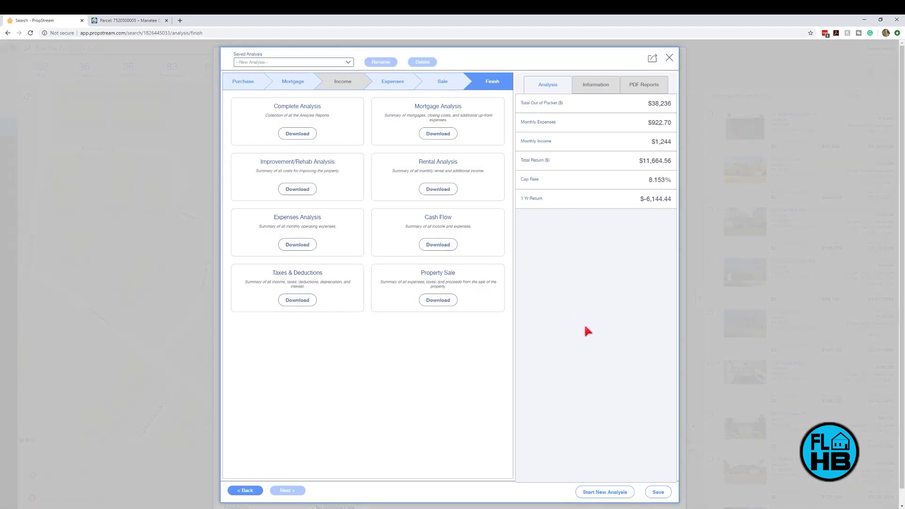
Step: Save the analysis as Tester1, then close it and dismiss the add-to-group and save prompts
click(658, 493)
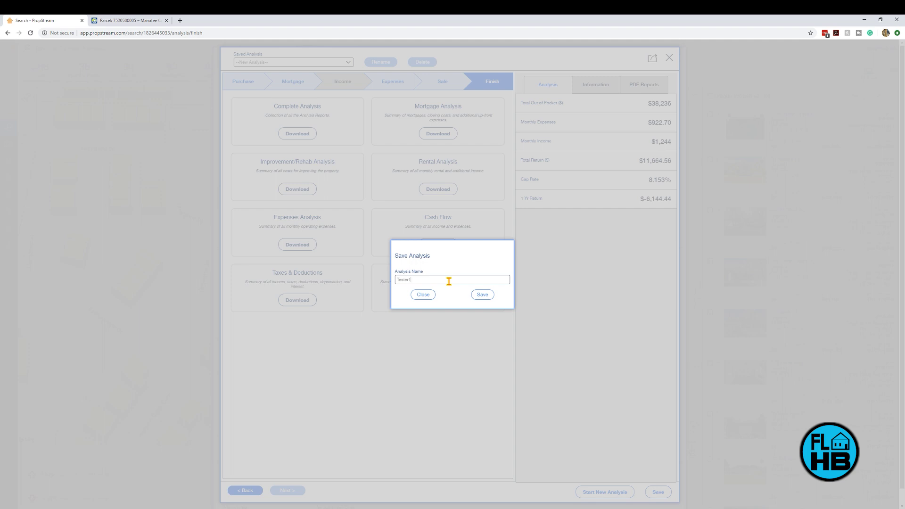
click(481, 297)
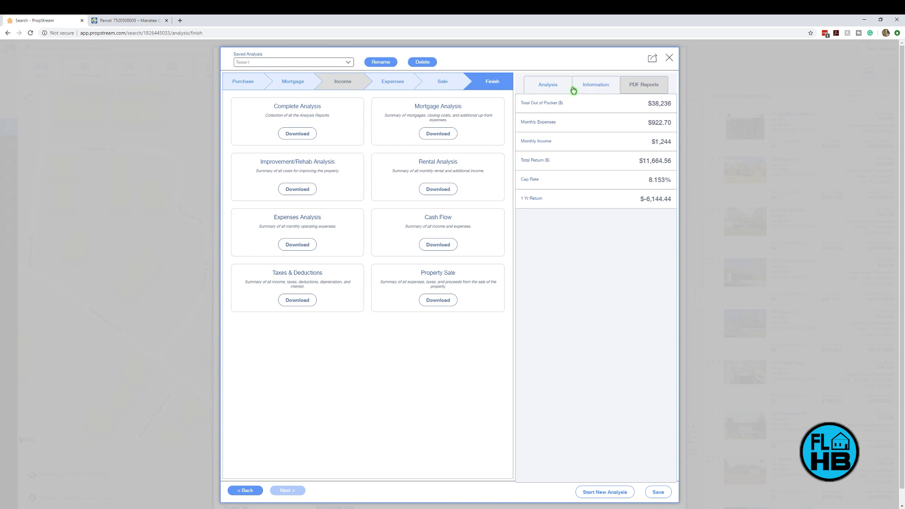
click(668, 58)
click(502, 282)
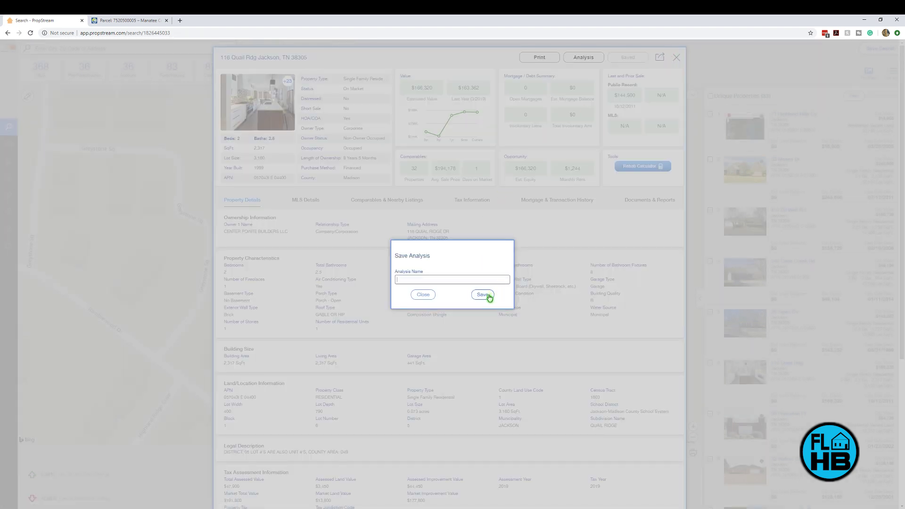
click(417, 296)
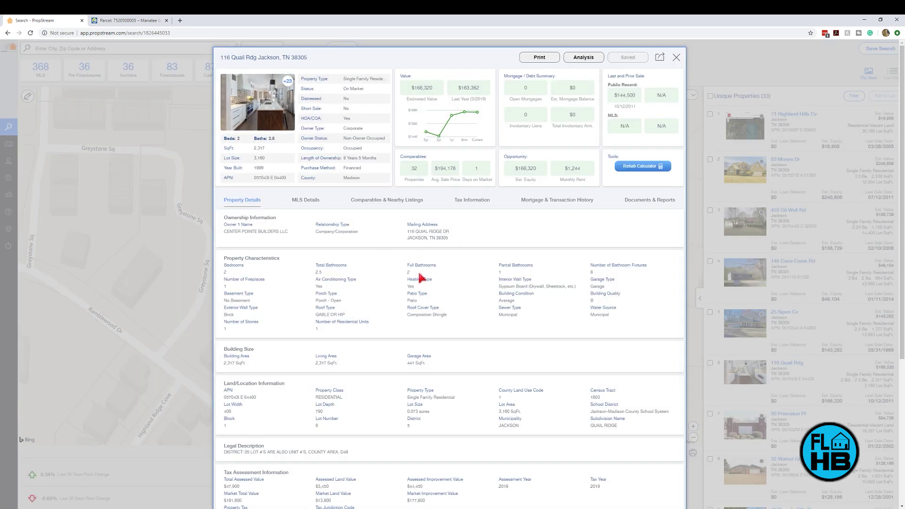
Step: Preview the saved analysis report, then open the downloaded purchase_analysis PDF from Chrome's downloads
click(652, 200)
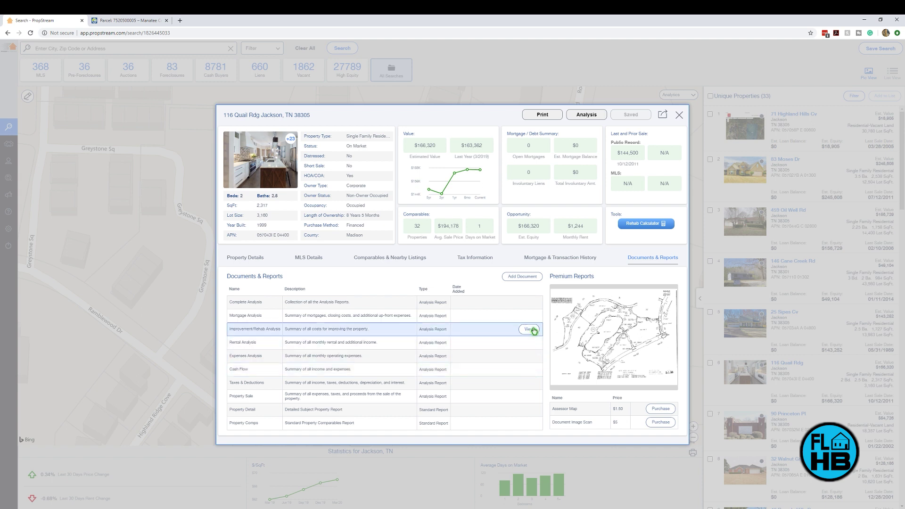
click(529, 316)
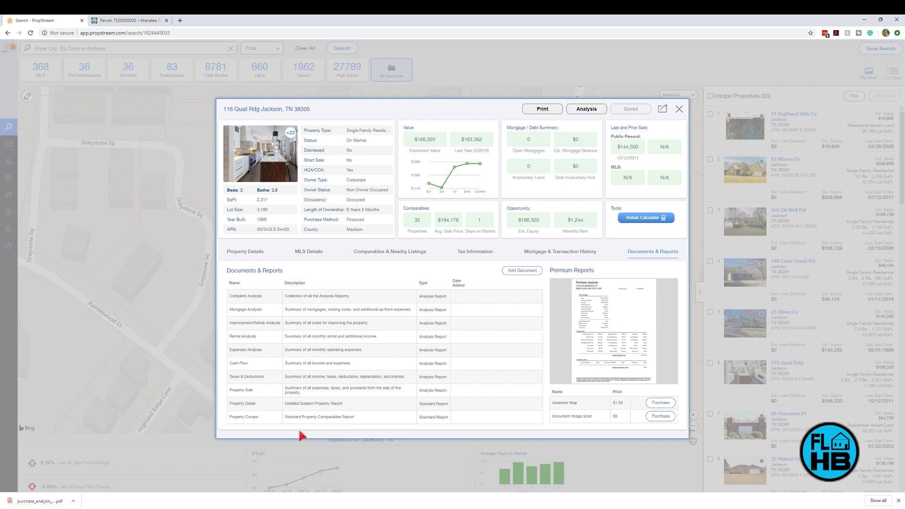
click(73, 501)
click(100, 456)
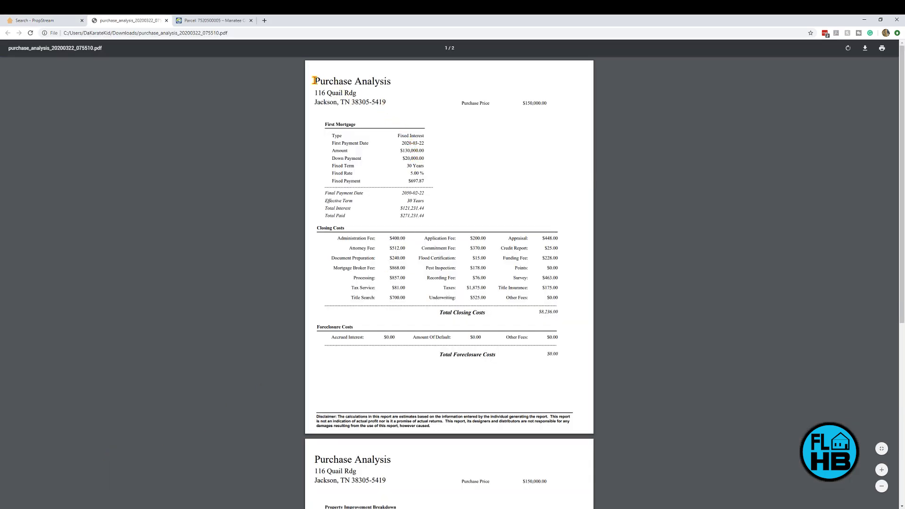
drag(312, 91, 357, 94)
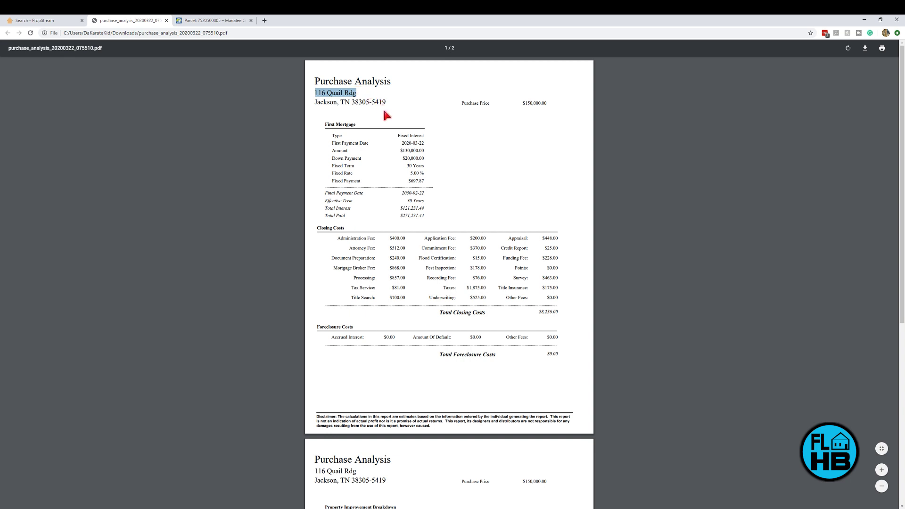
drag(519, 103, 567, 105)
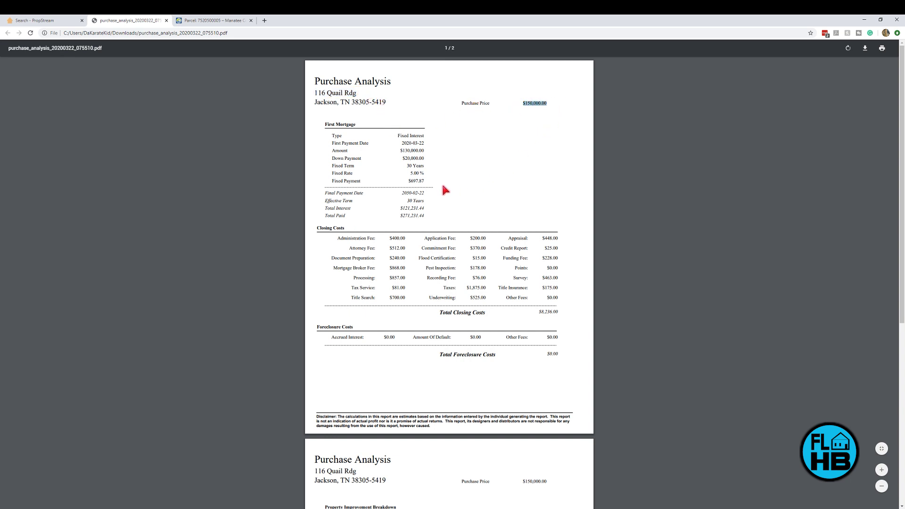
click(412, 134)
drag(559, 313, 538, 312)
Step: Highlight the roof and improvement totals on page 2, then return to the PropStream tab
scroll(519, 327, down, 6)
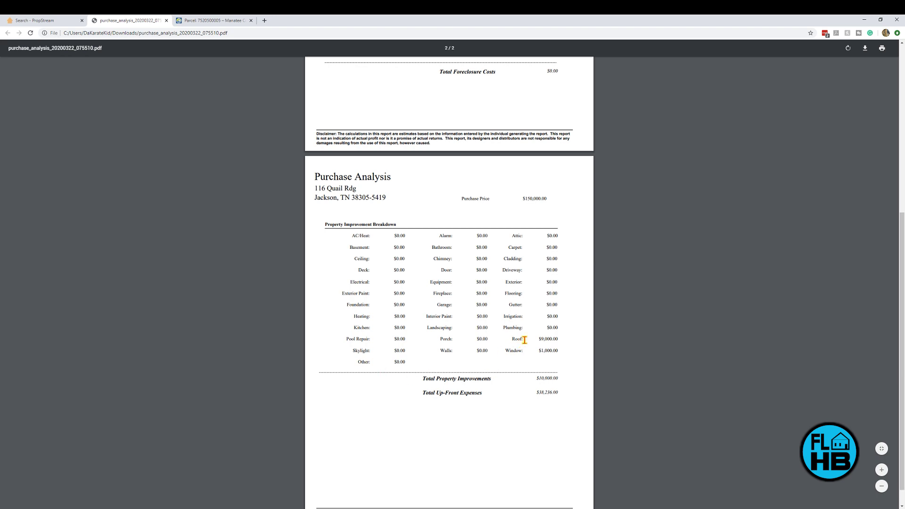
drag(522, 340, 566, 354)
click(545, 347)
scroll(548, 335, up, 6)
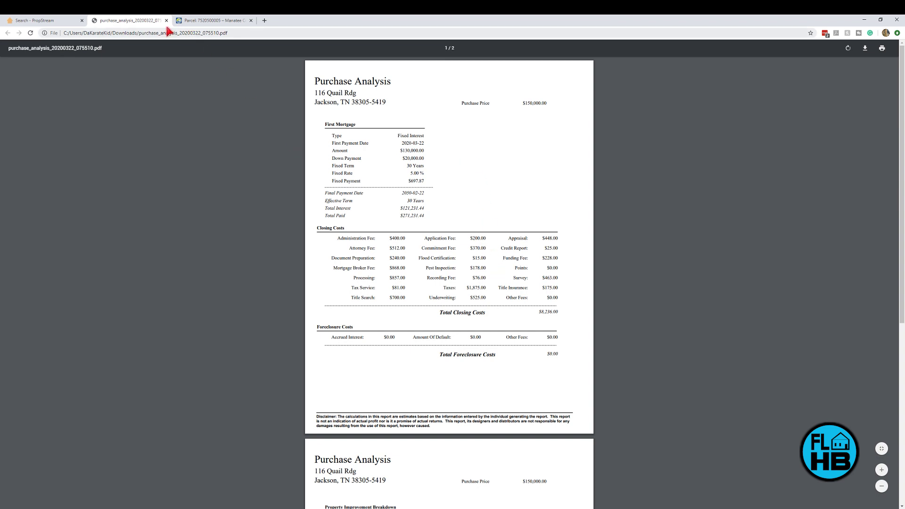
click(55, 21)
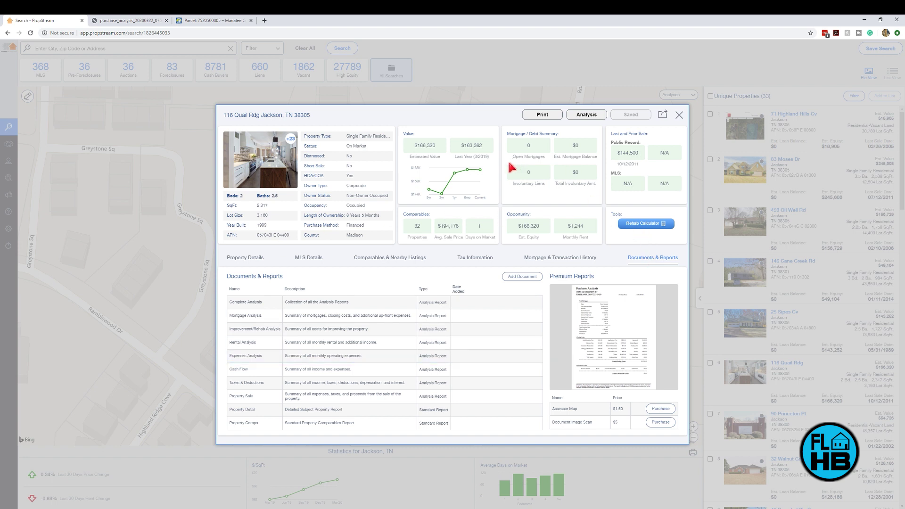
Step: Review the Mortgage & Transaction History, Tax Information and Comparables tabs, then launch the Rehab Calculator
click(571, 257)
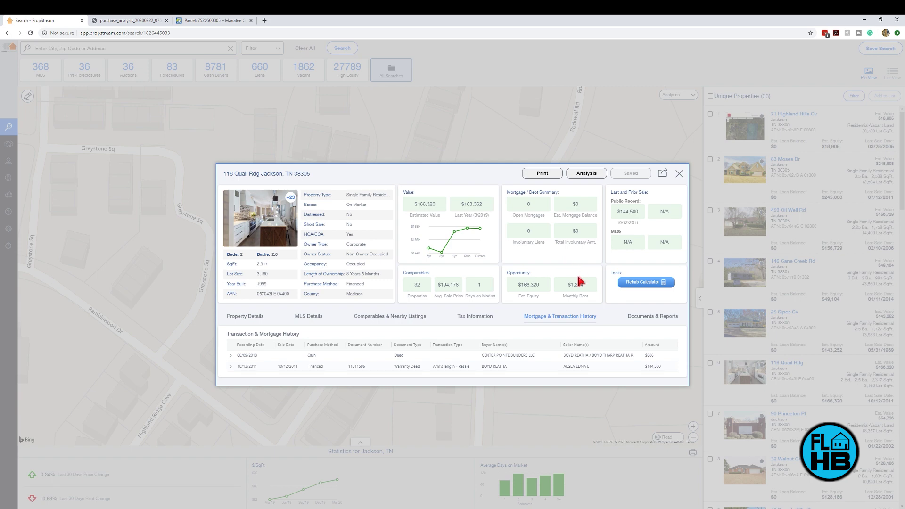
click(485, 321)
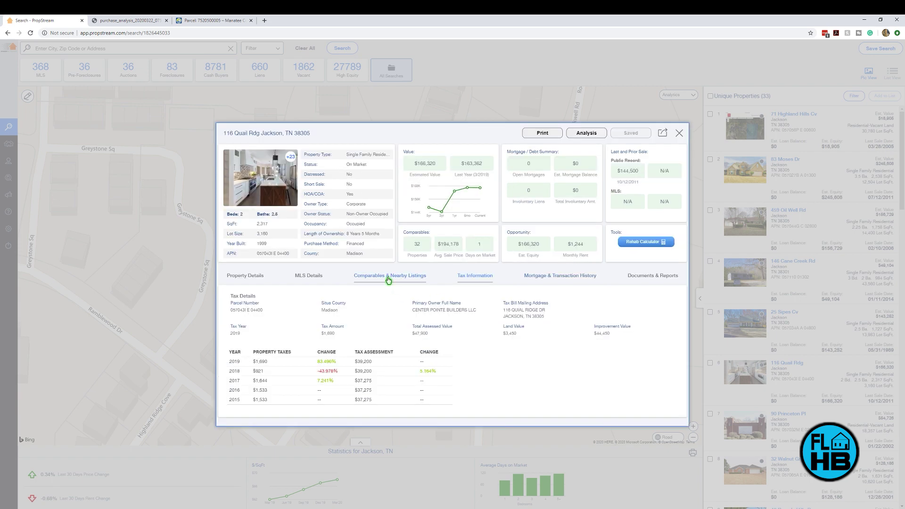
click(387, 276)
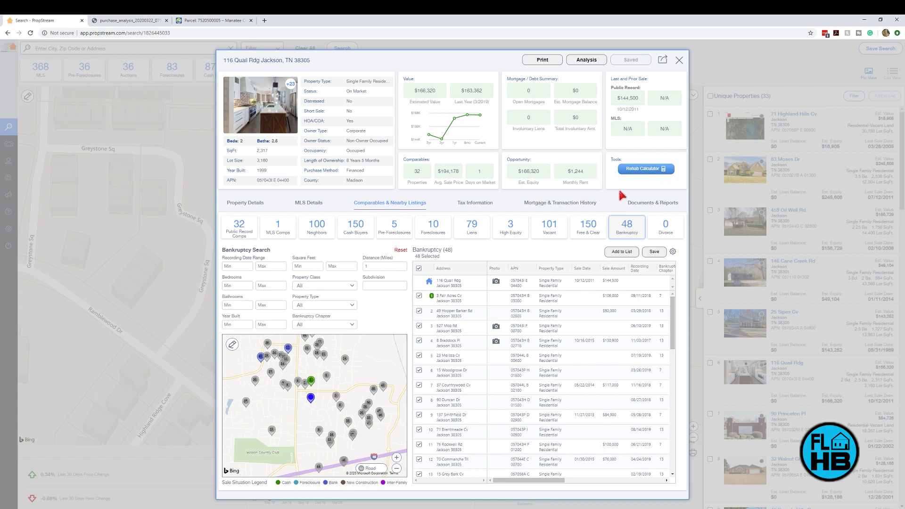
click(649, 170)
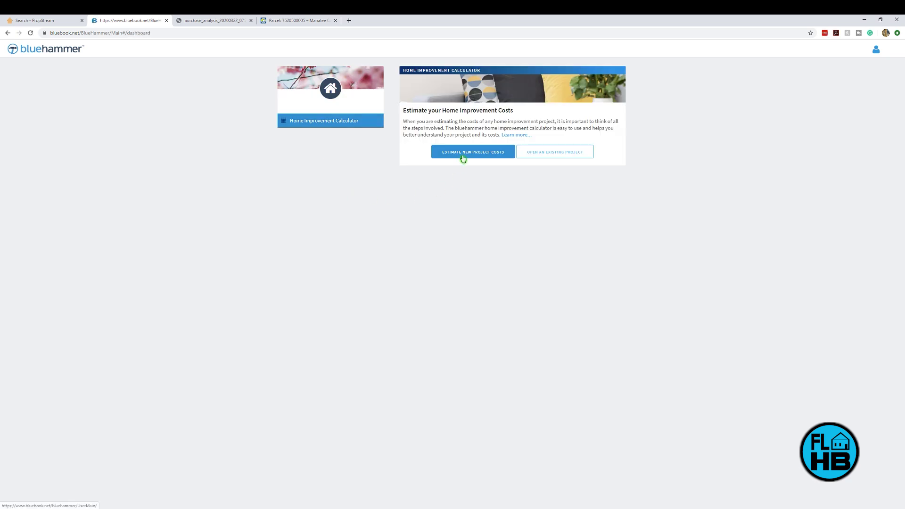
Step: Start a new project cost estimate and confirm its name
click(462, 157)
click(460, 132)
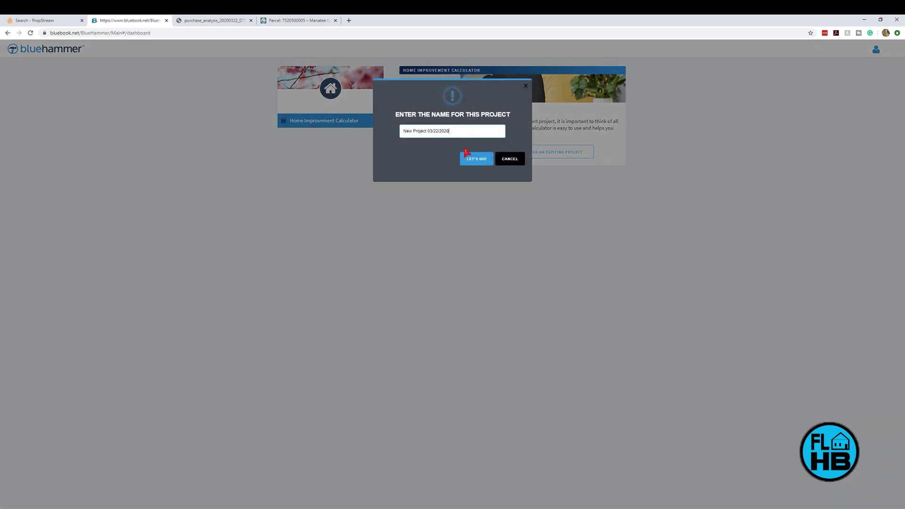
click(470, 159)
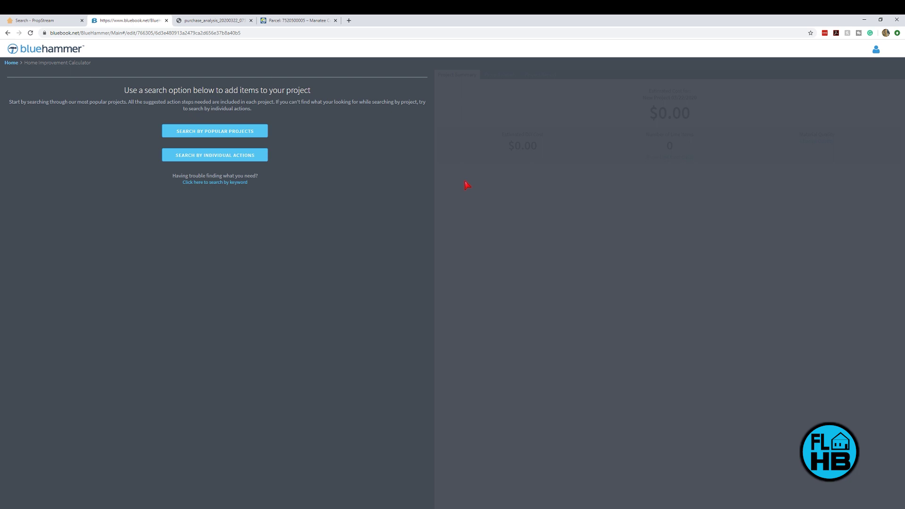
Step: Add an Economy small-kitchen Cabinets & Countertops replacement in the Kitchen area to the estimate
click(236, 135)
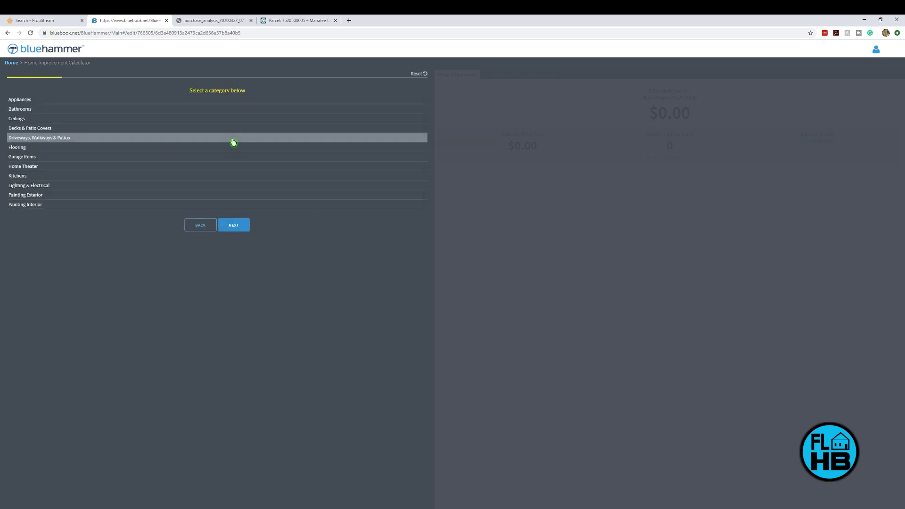
click(84, 176)
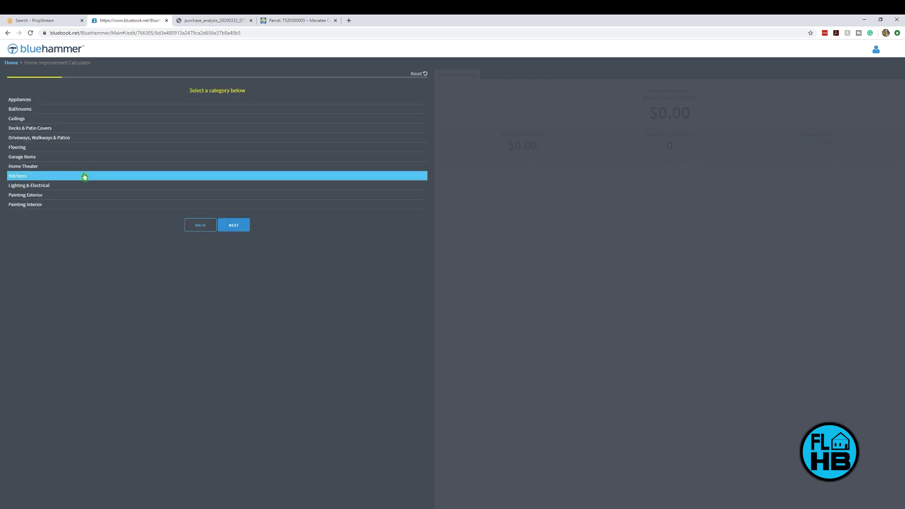
click(240, 226)
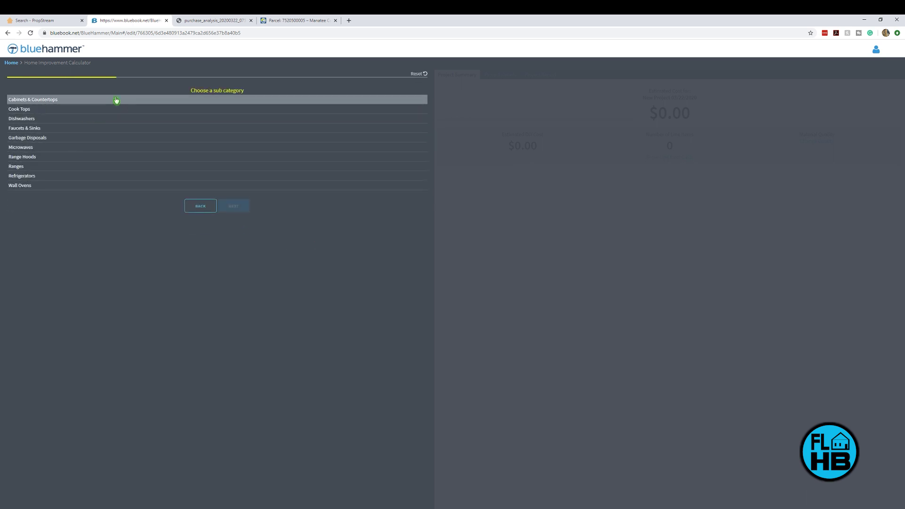
click(117, 100)
click(233, 206)
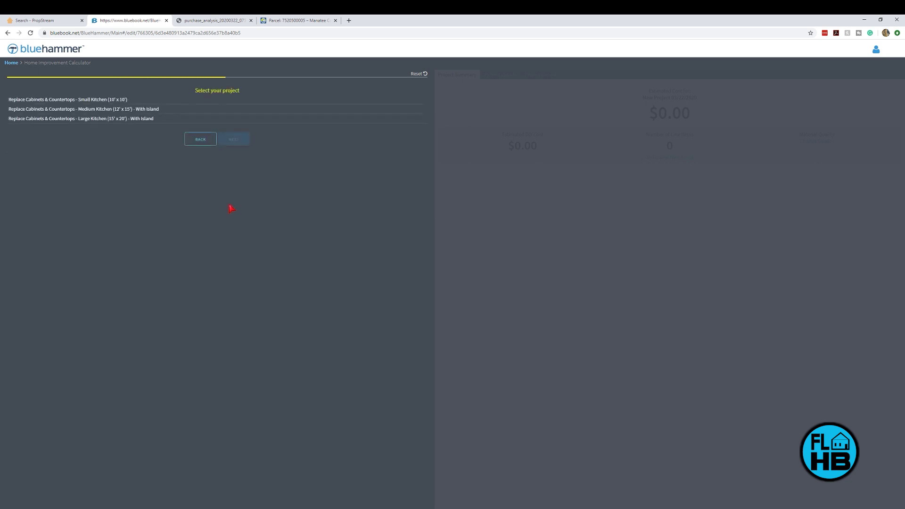
click(82, 103)
click(231, 142)
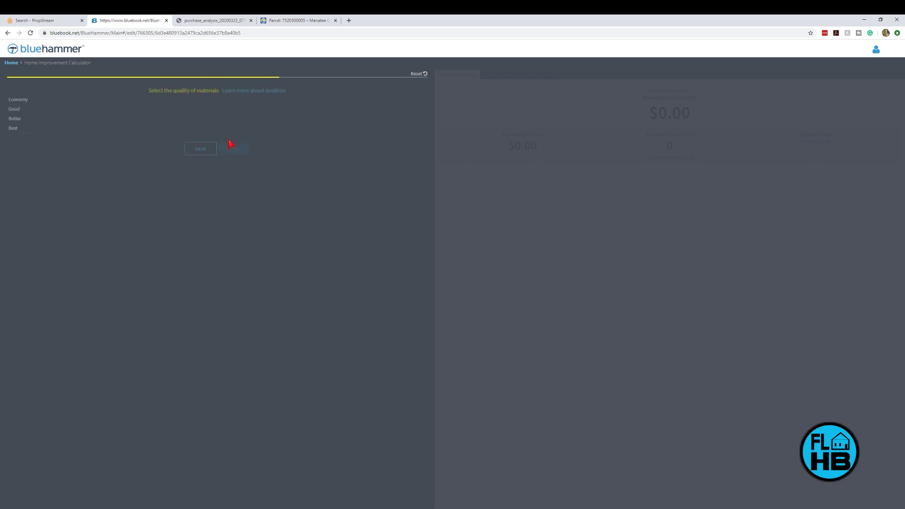
click(117, 101)
click(237, 150)
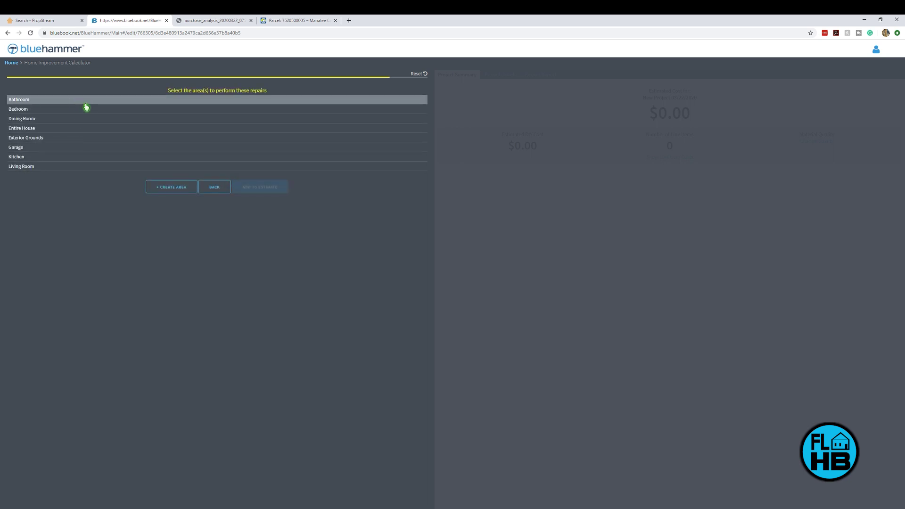
click(125, 158)
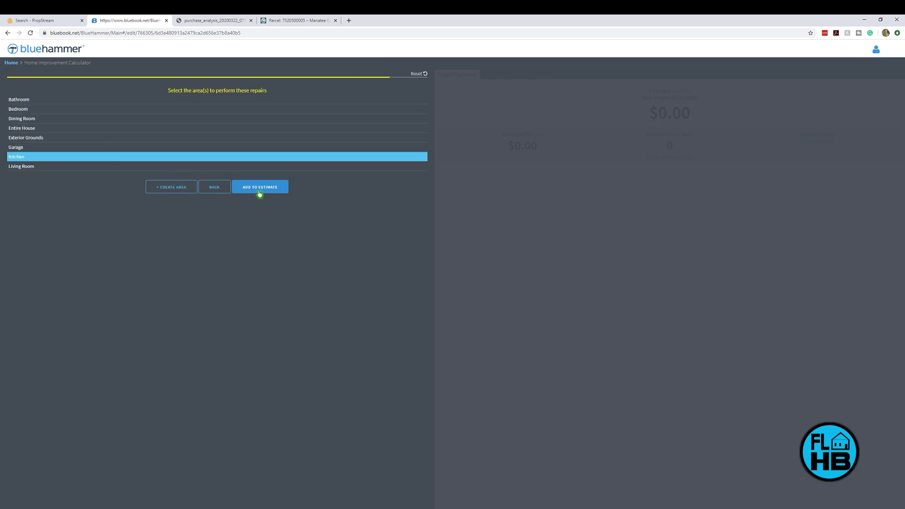
click(259, 189)
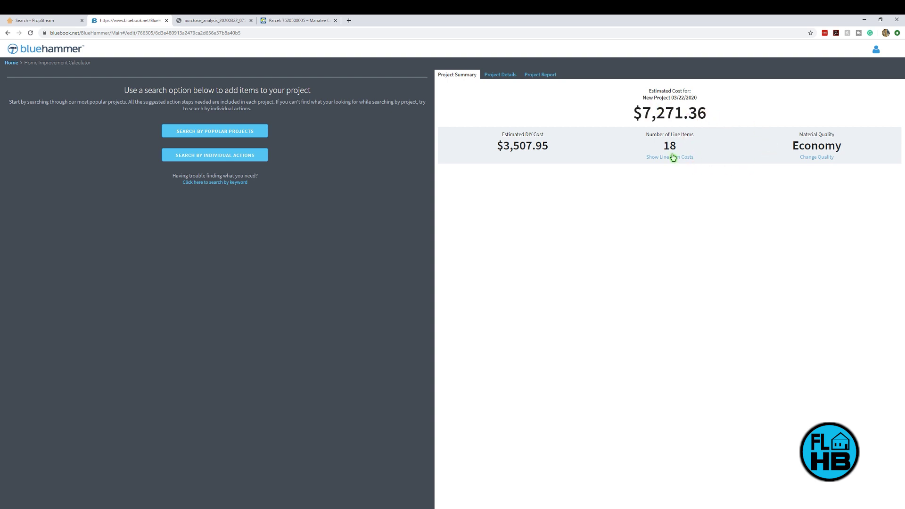
Step: Check the line-item costs and the $7,271.36 kitchen total in the Project Report, then close BlueHammer
click(673, 156)
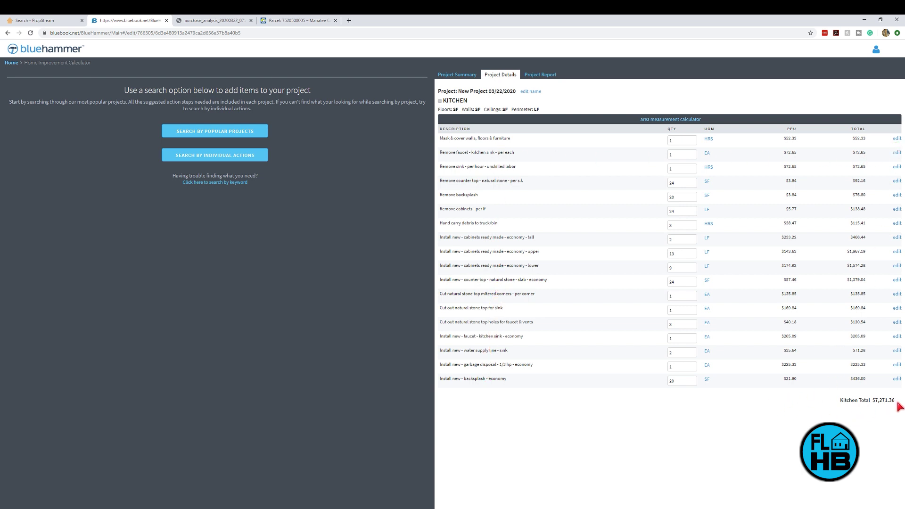
drag(893, 401, 810, 403)
click(540, 76)
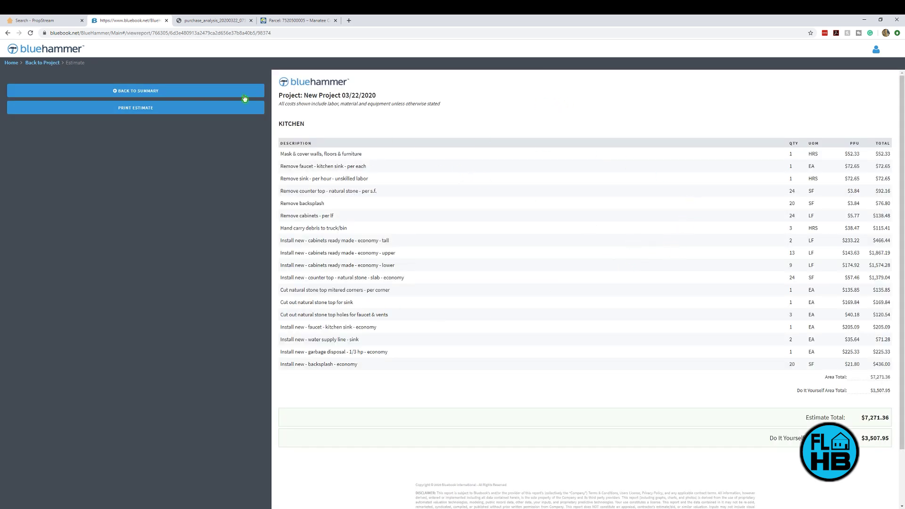
click(166, 20)
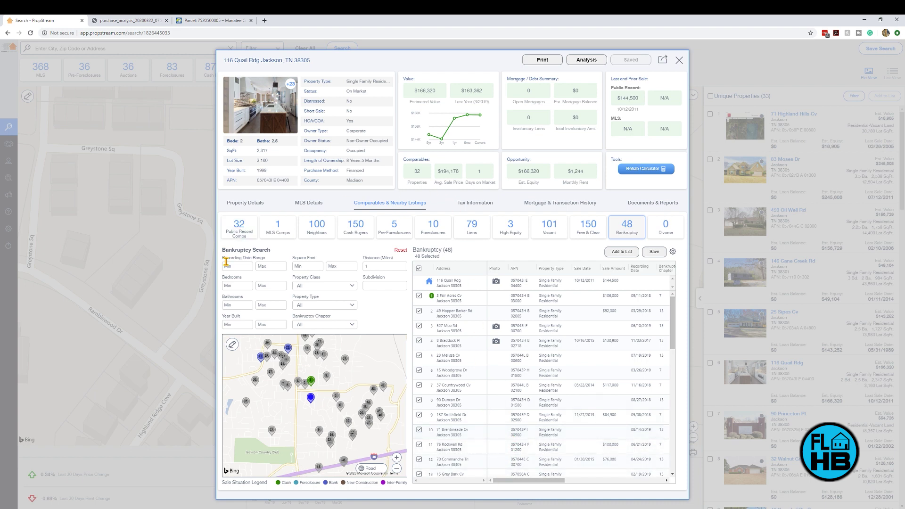
Step: Switch to the 32 Public Record Comps and scroll through the comparables table
click(239, 232)
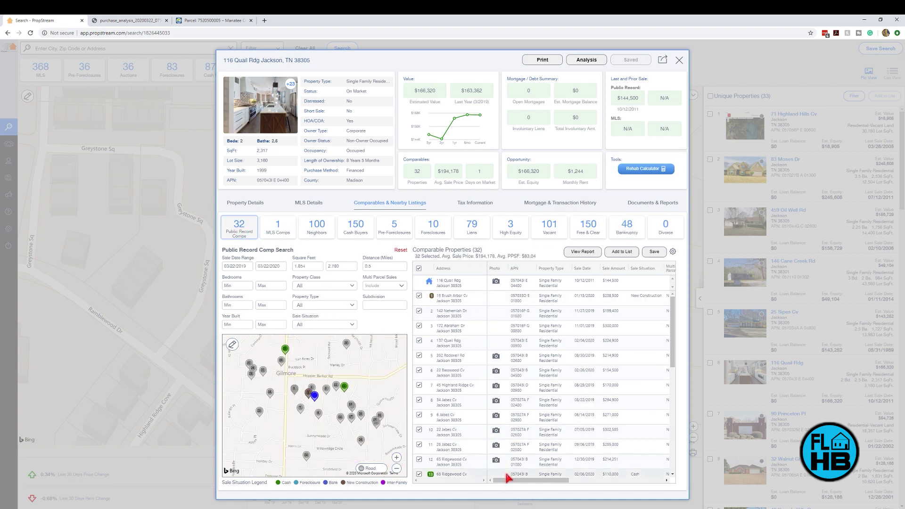
mouse_move(500, 481)
mouse_down()
mouse_move(596, 484)
mouse_move(501, 485)
mouse_up()
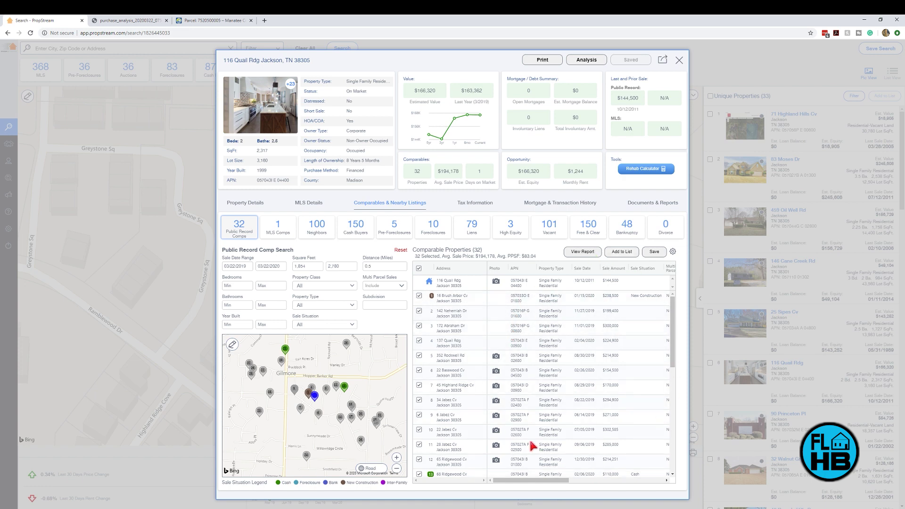
mouse_move(521, 486)
mouse_down()
mouse_move(601, 488)
mouse_move(521, 488)
mouse_up()
click(679, 61)
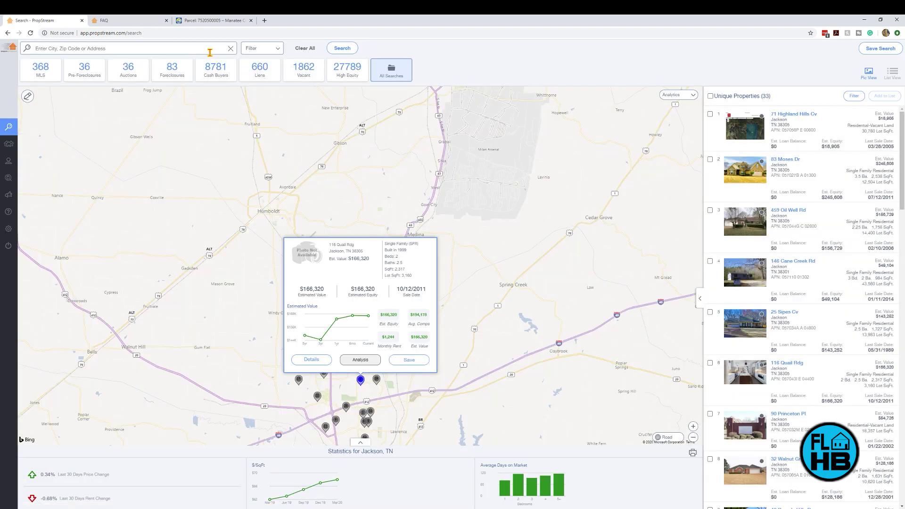
click(230, 48)
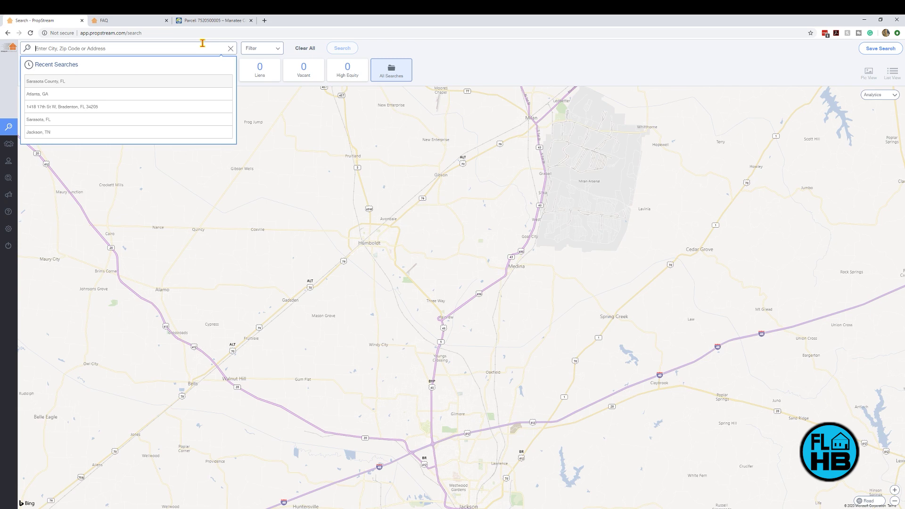
text(jackson tn)
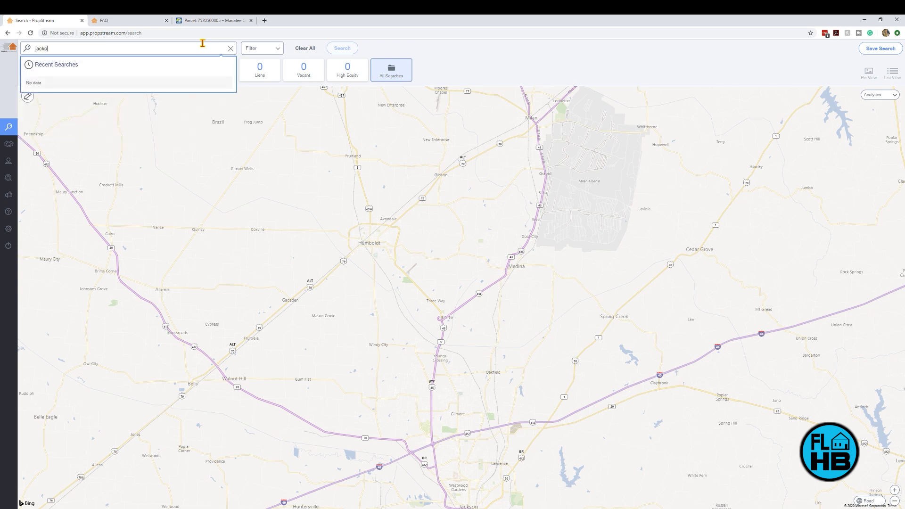
click(148, 85)
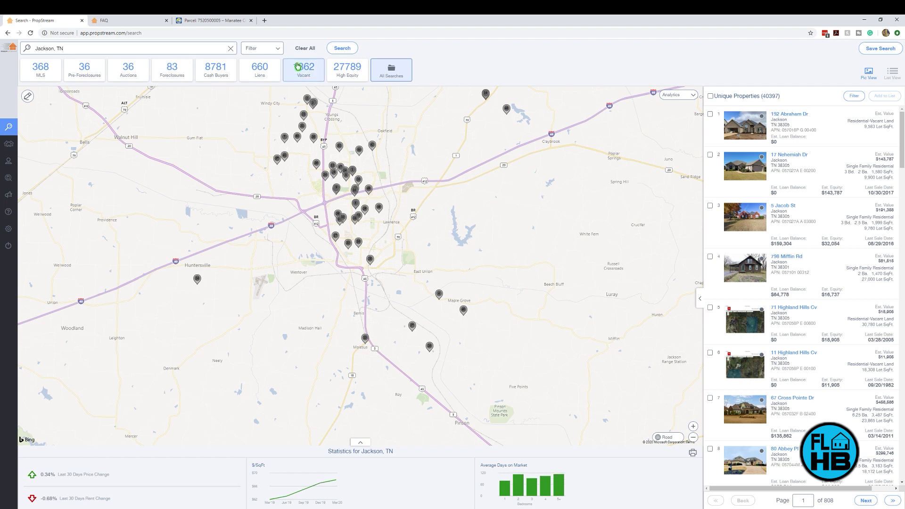
Step: Check the search filters to confirm no extra criteria are set
click(277, 50)
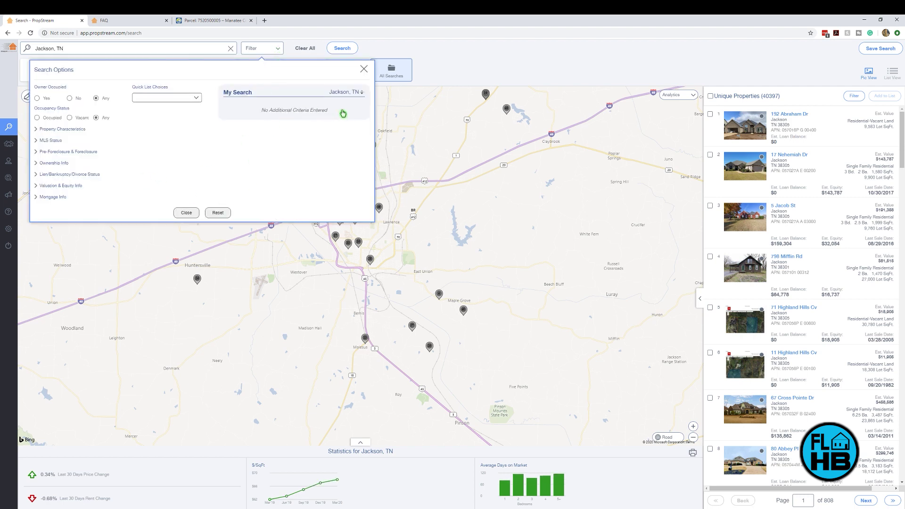
drag(343, 113, 252, 115)
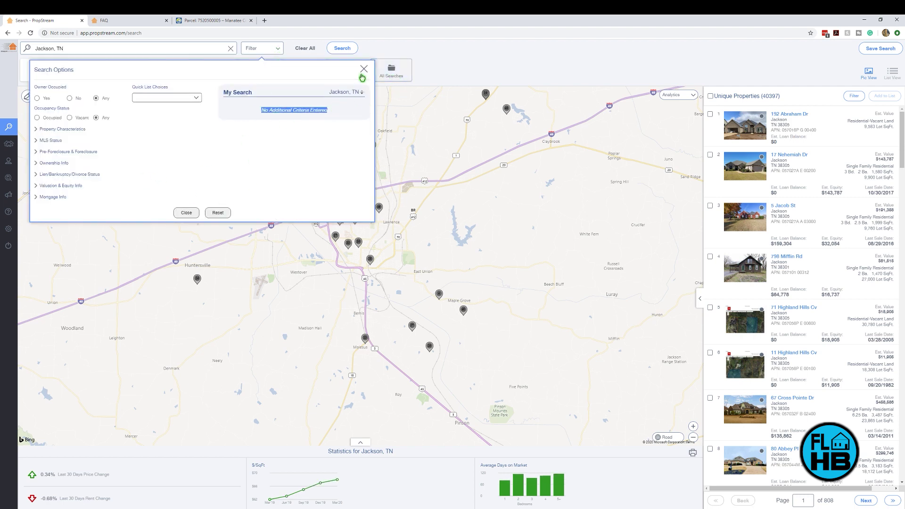
click(363, 69)
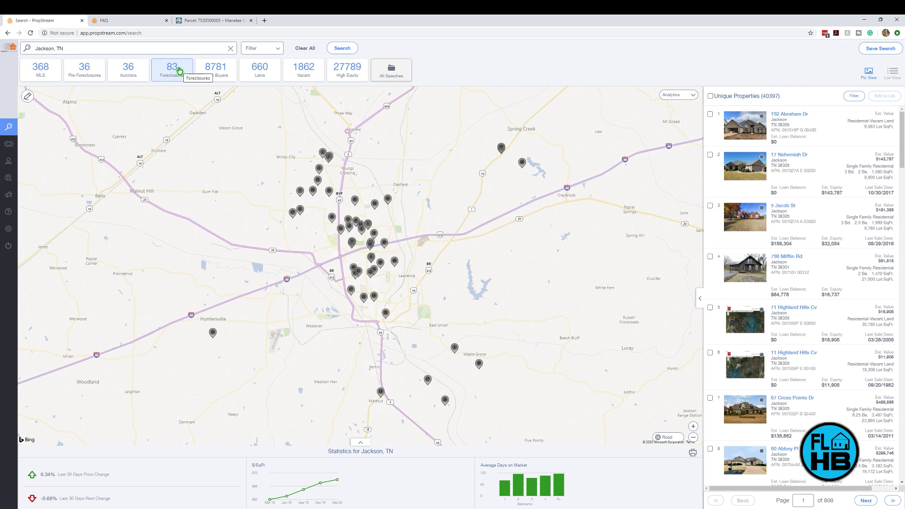
Step: Show the Vacant quick list, with 1862 unique properties found
click(294, 80)
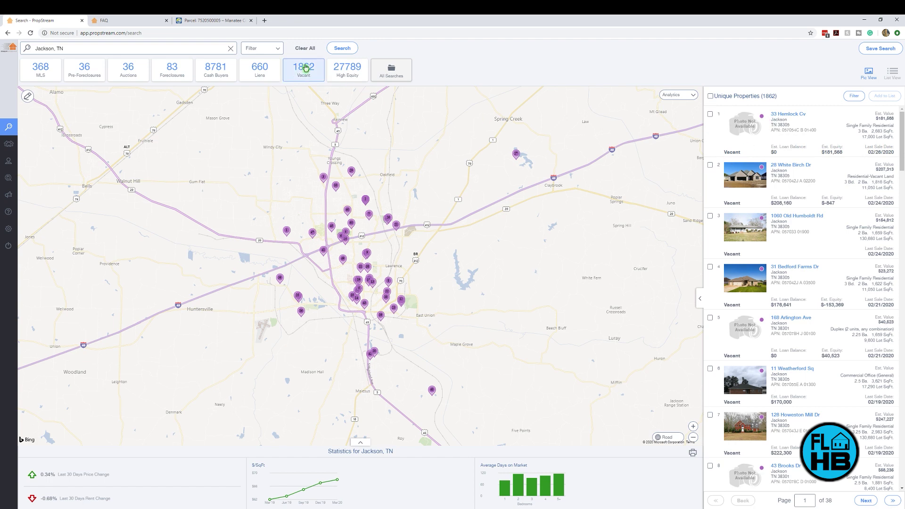
drag(715, 97, 775, 97)
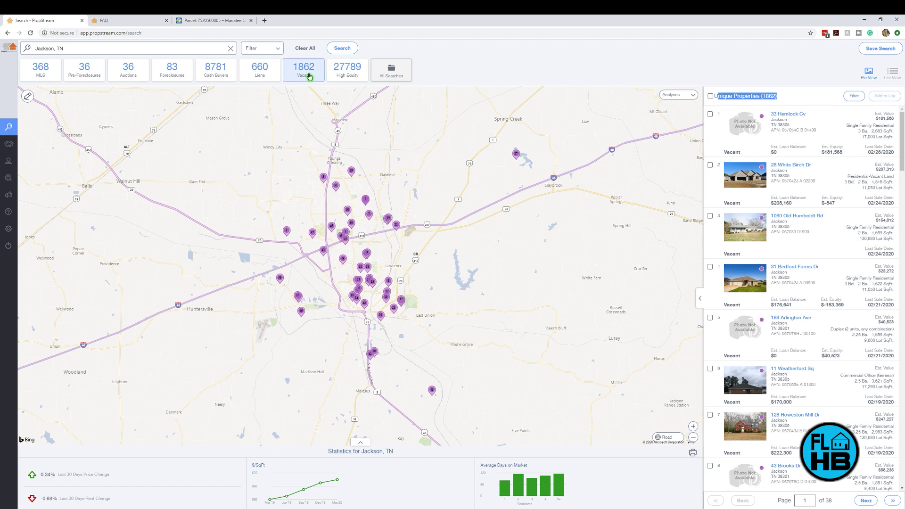
click(797, 100)
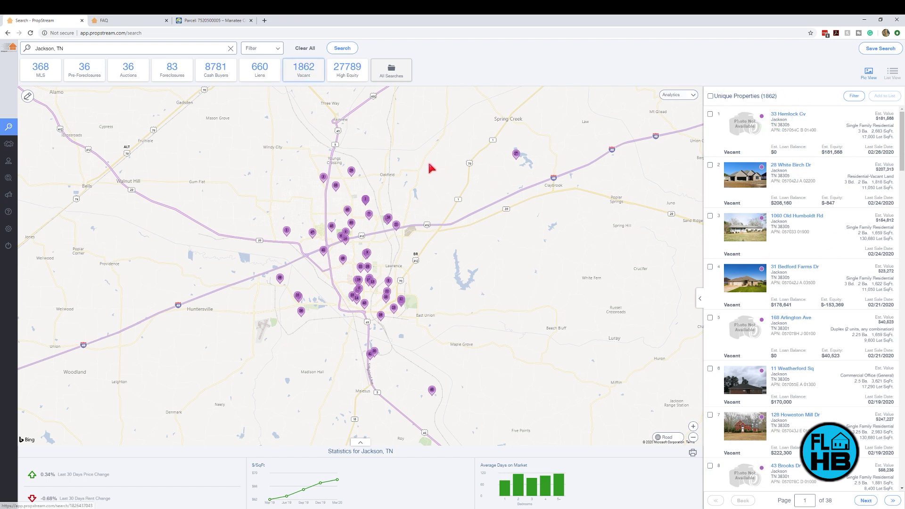
Step: Filter to Single Family property type with bedrooms from 2 to 2, leaving 50 properties
click(278, 49)
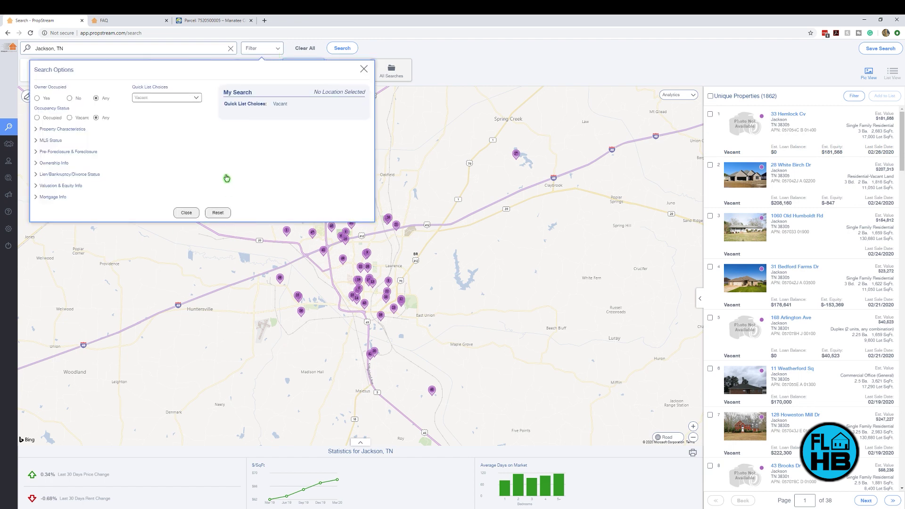
click(43, 132)
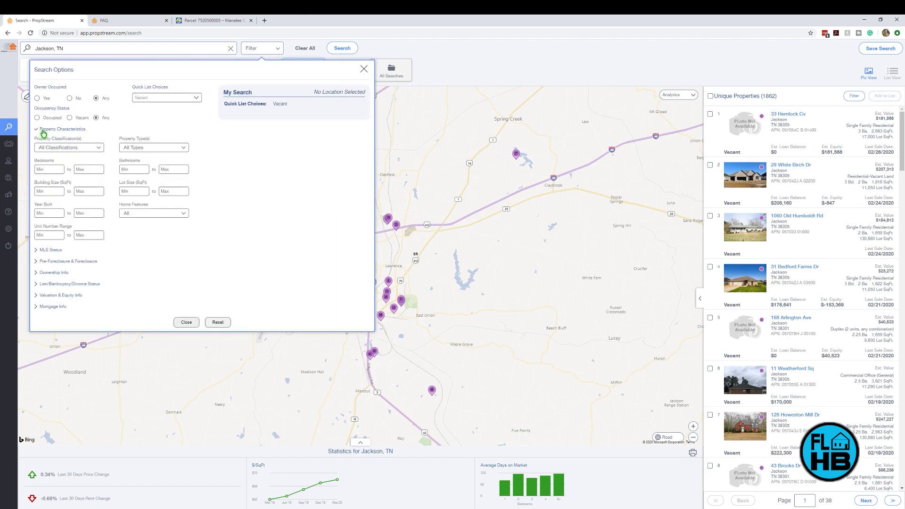
click(184, 148)
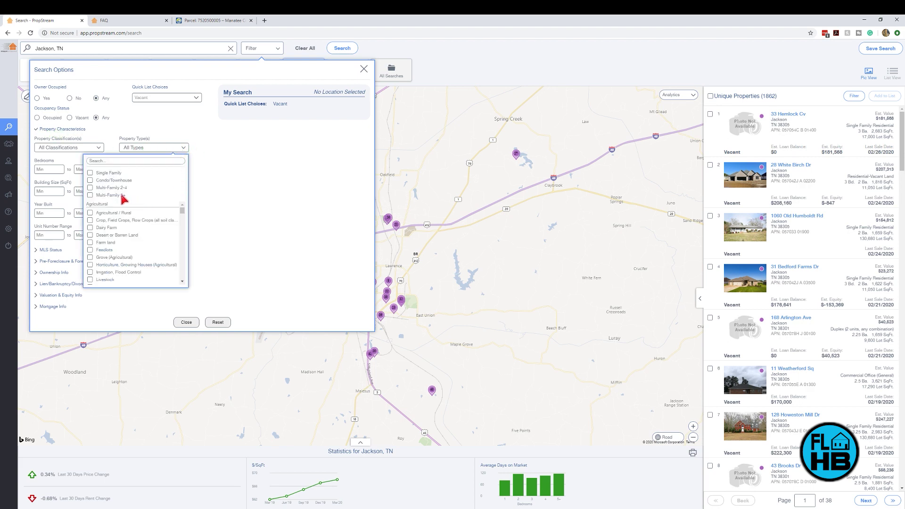
click(90, 174)
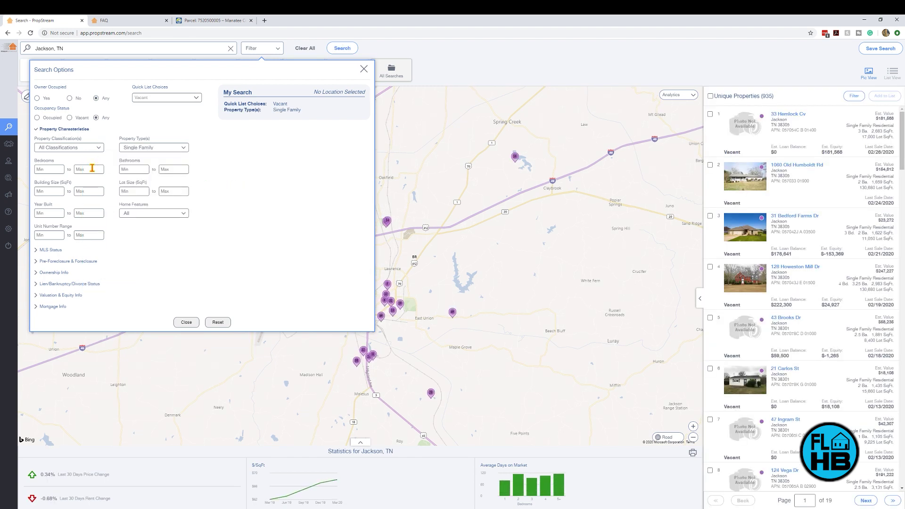
text(2)
click(88, 169)
text(2)
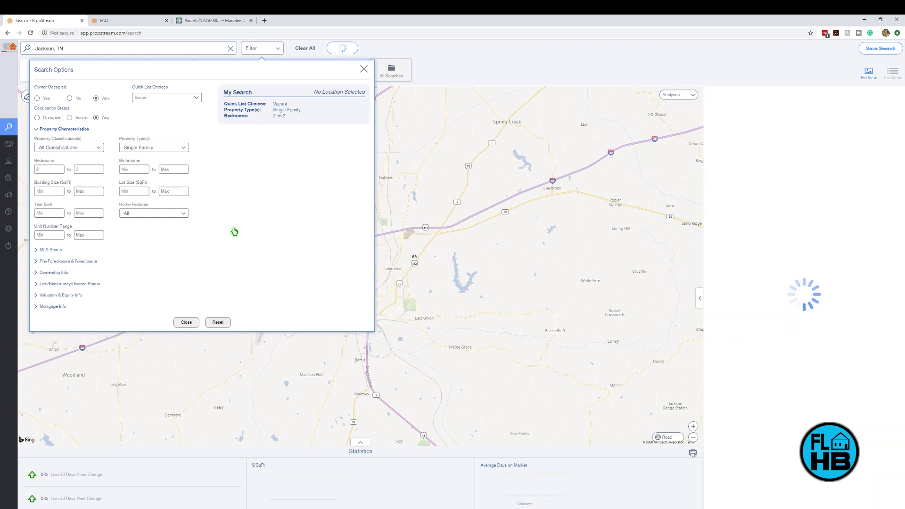
click(187, 323)
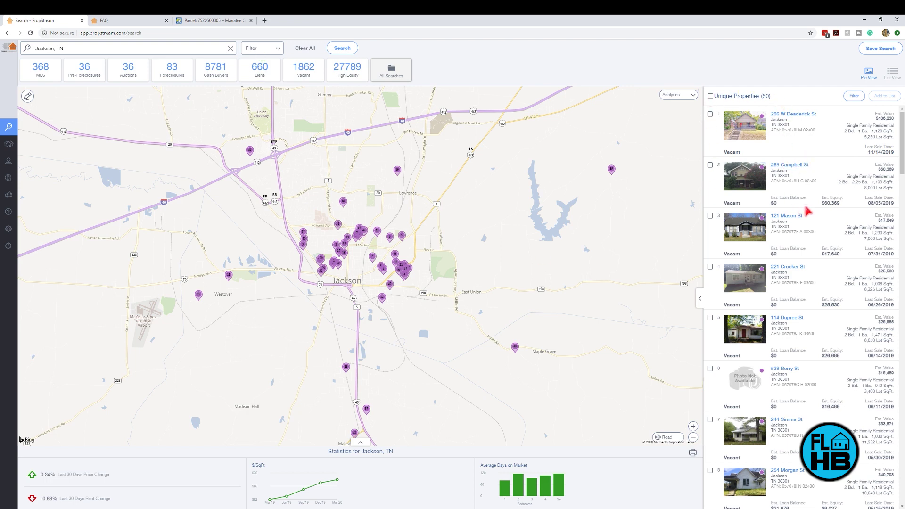
Step: Select all 50 filtered vacant properties using the Unique Properties select-all box
scroll(848, 185, down, 7)
scroll(848, 187, down, 20)
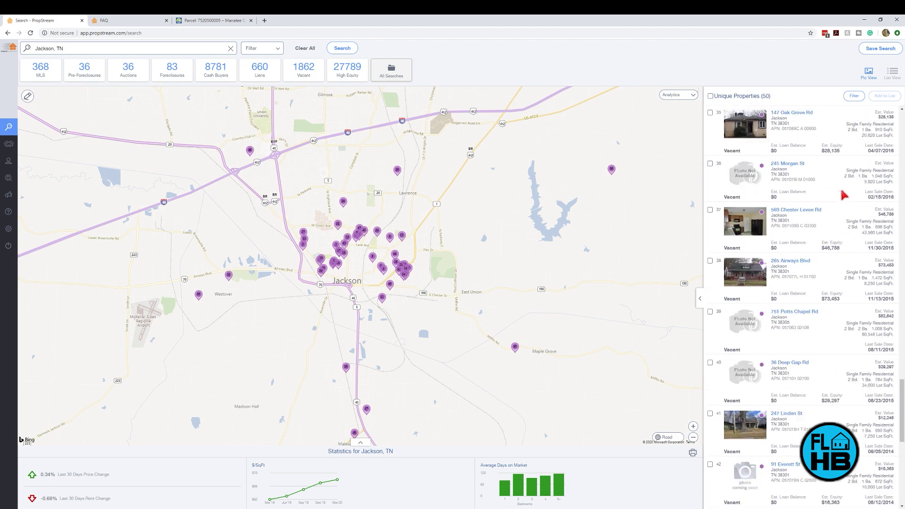
scroll(843, 195, down, 8)
scroll(844, 233, up, 20)
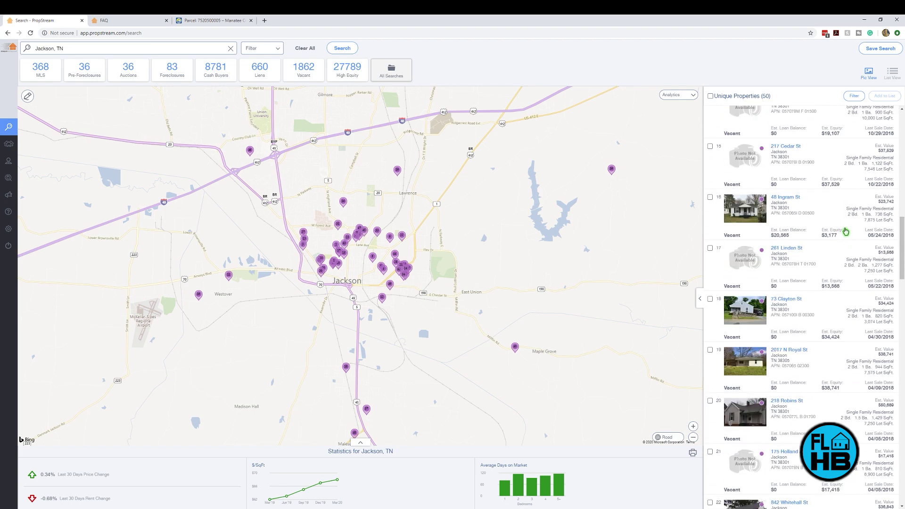
scroll(846, 227, up, 13)
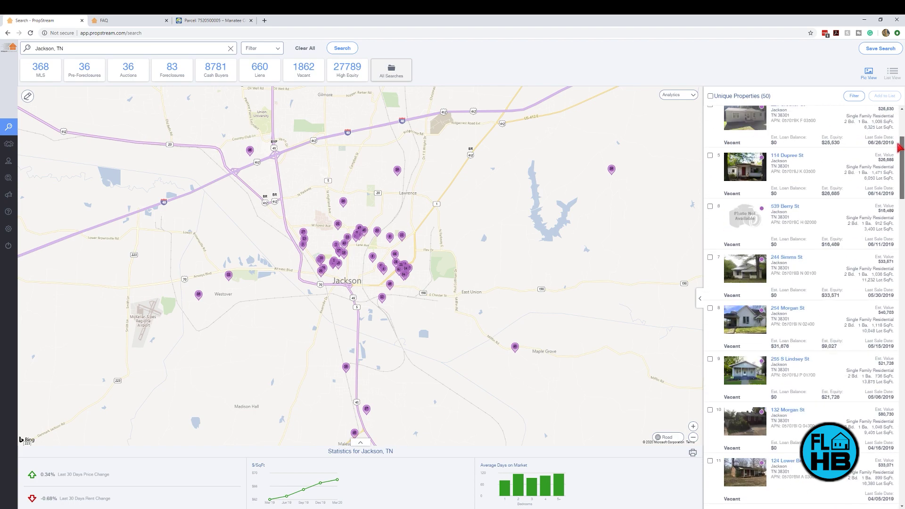
click(710, 96)
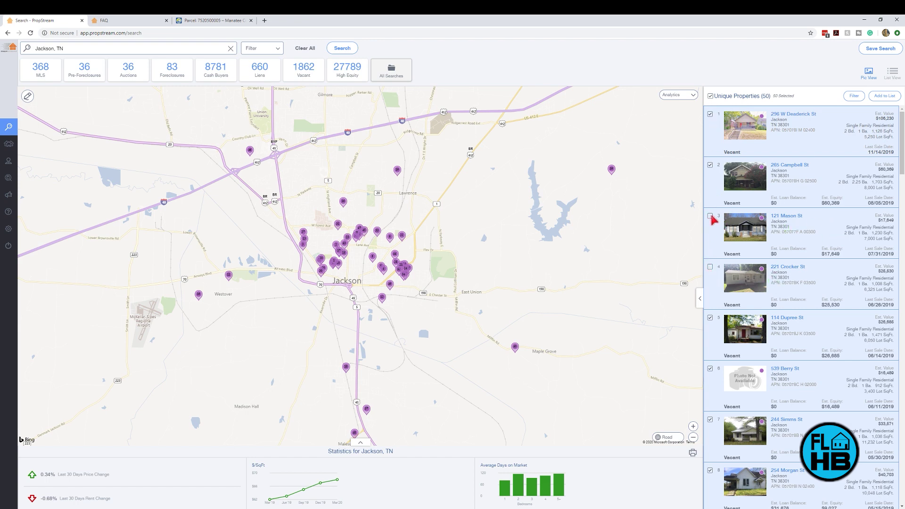
Step: Start adding them to a marketing list, try a new list and existing lists, then cancel
click(881, 95)
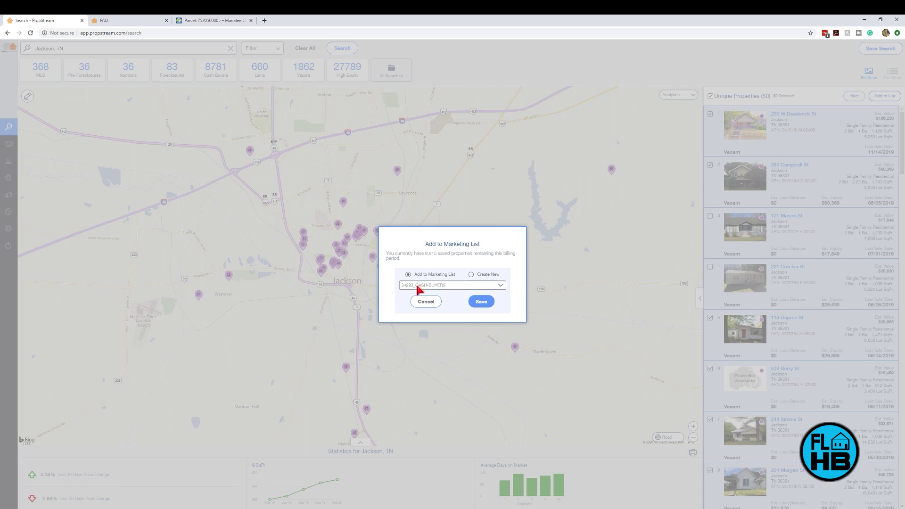
click(487, 278)
click(469, 283)
text(t)
click(442, 284)
click(440, 287)
click(425, 301)
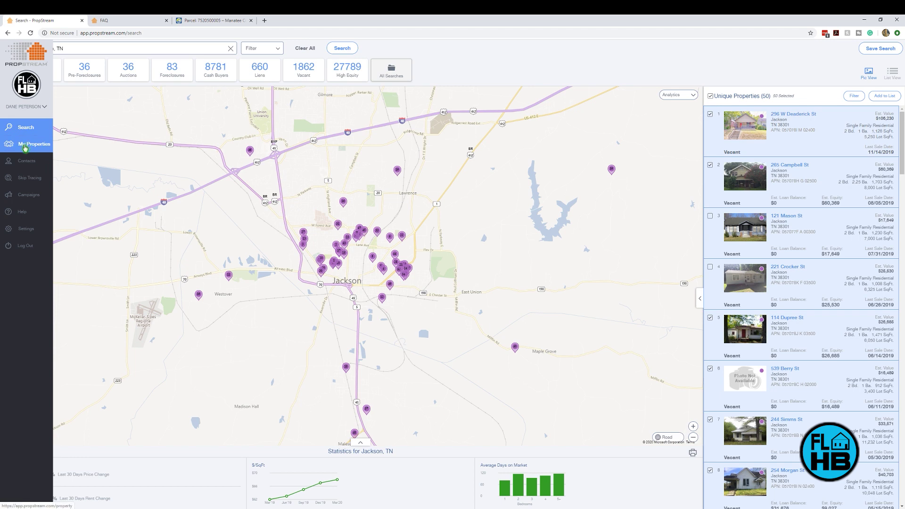
Step: Order the marketing lists by Date Created and open Central Ave Cash Buyers 3-19-2020
click(25, 147)
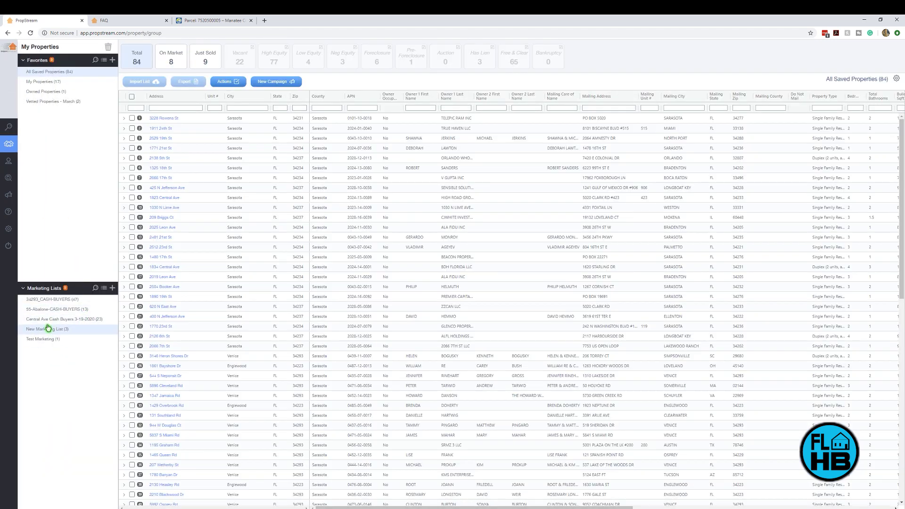
click(103, 288)
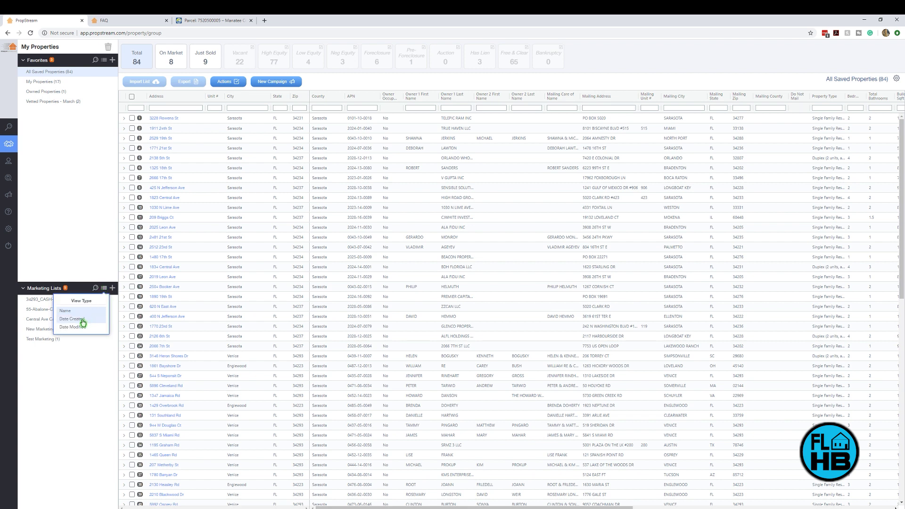
click(82, 323)
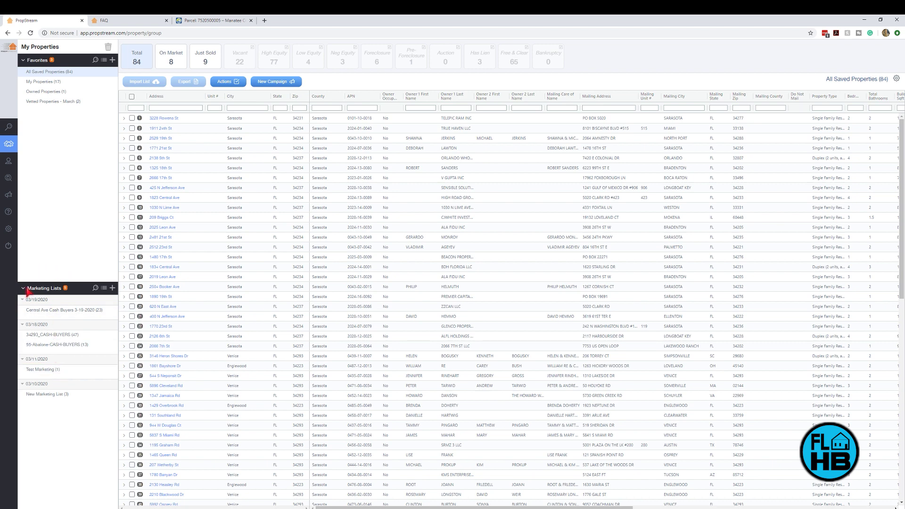
click(48, 310)
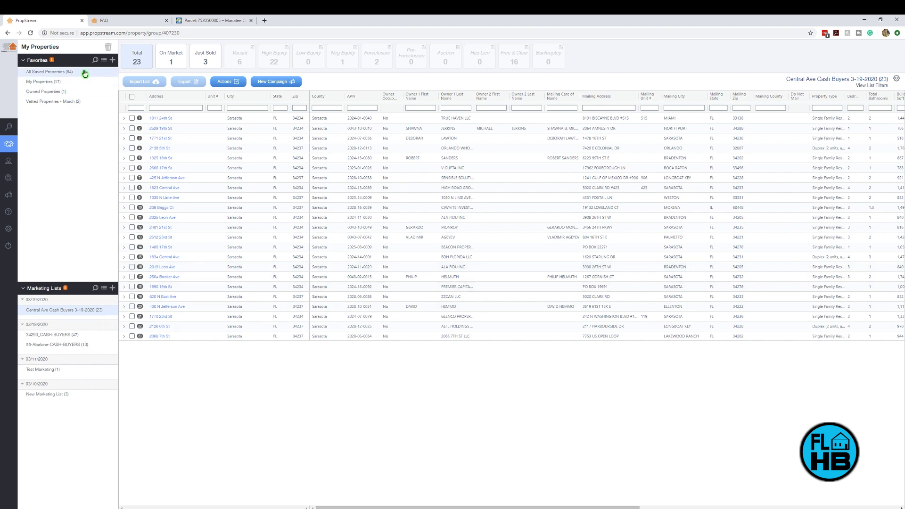
Step: Return to the property search and rerun Jackson, TN from recent searches
click(12, 132)
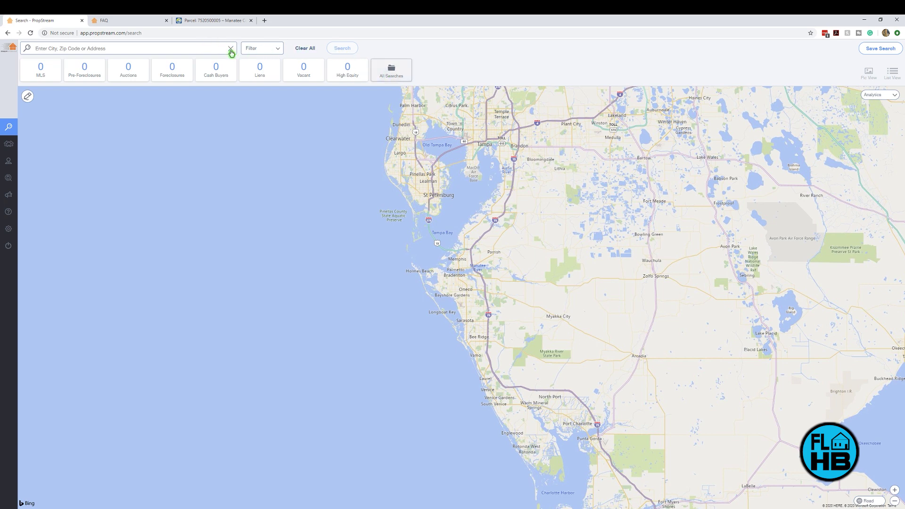
click(206, 47)
click(57, 94)
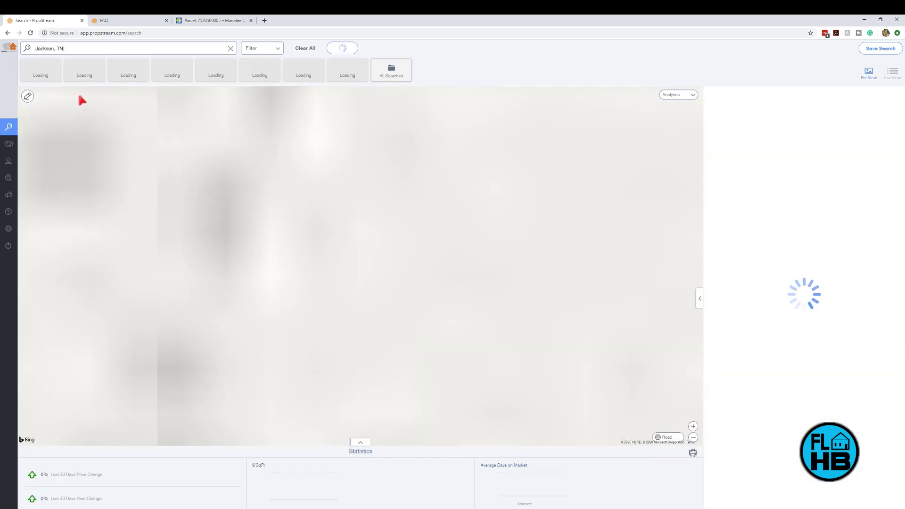
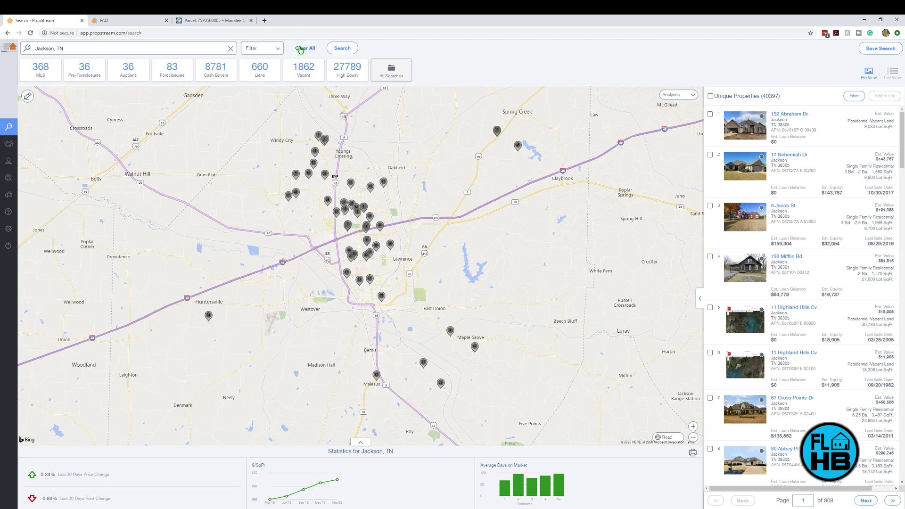
Step: Set Years of Ownership to a minimum of 6 with no maximum, keeping unknown sale dates
click(277, 48)
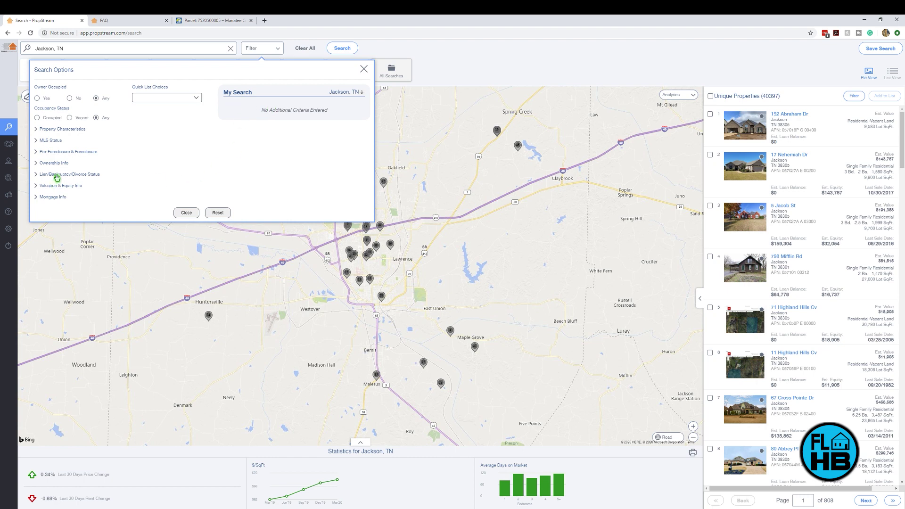
click(56, 177)
click(48, 165)
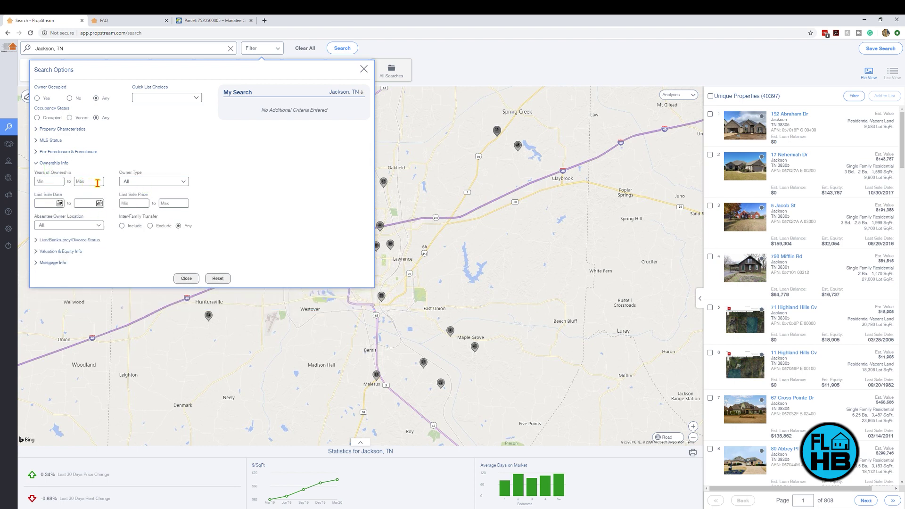
text(6)
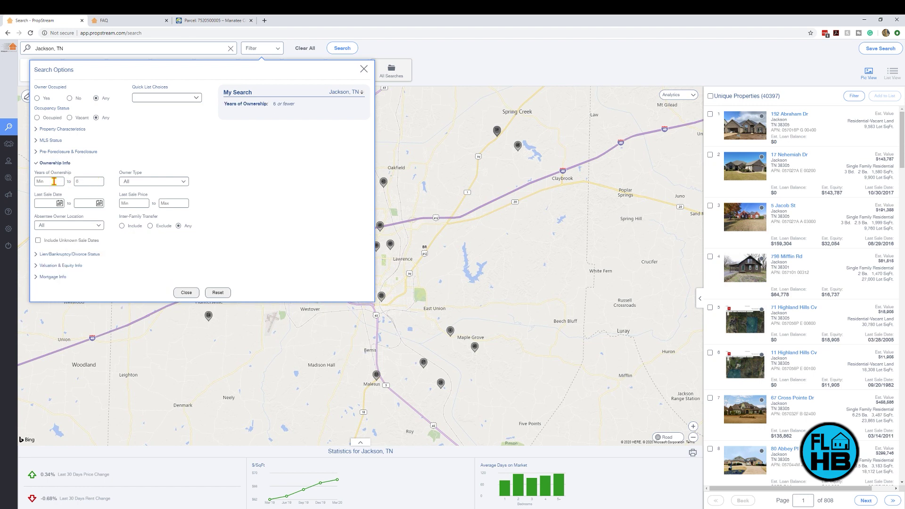
click(54, 181)
text(6)
key(Tab)
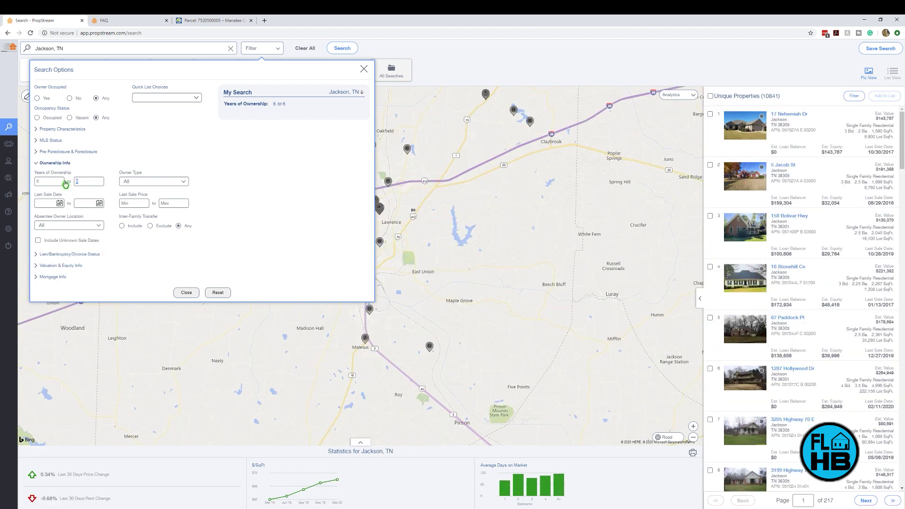
key(BackSpace)
click(50, 164)
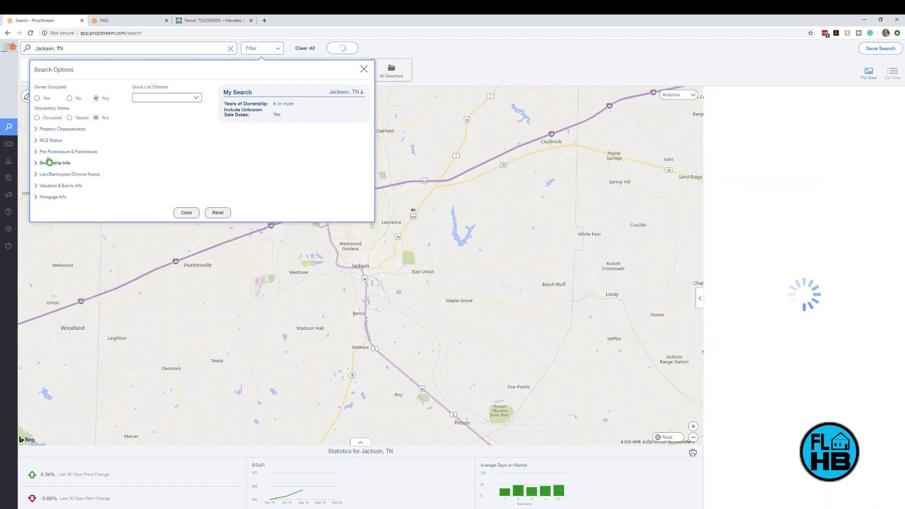
click(50, 152)
Step: Restrict foreclosure status to Bank Owned only and remove the 6-year ownership minimum
click(99, 171)
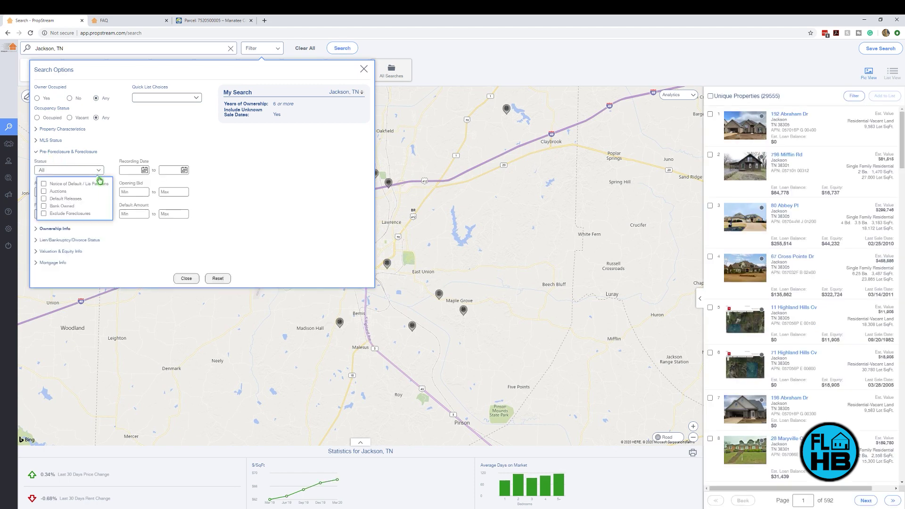
click(64, 208)
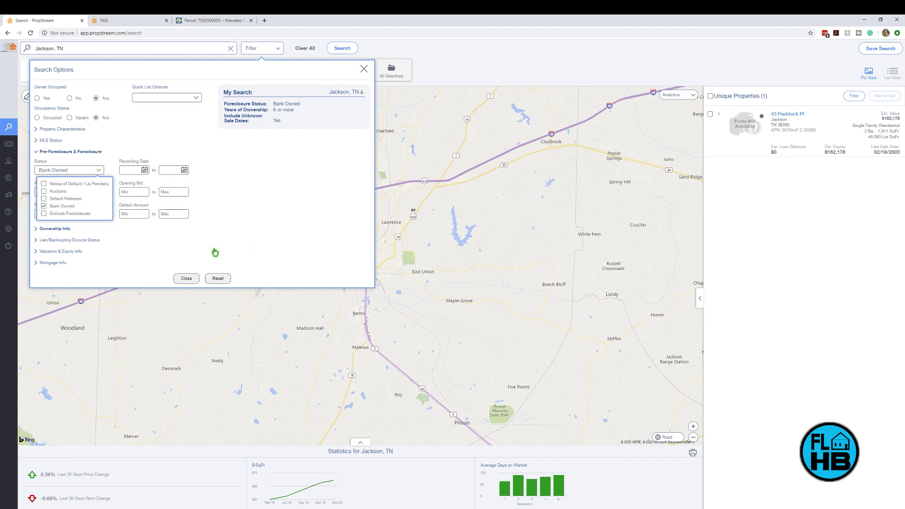
click(233, 237)
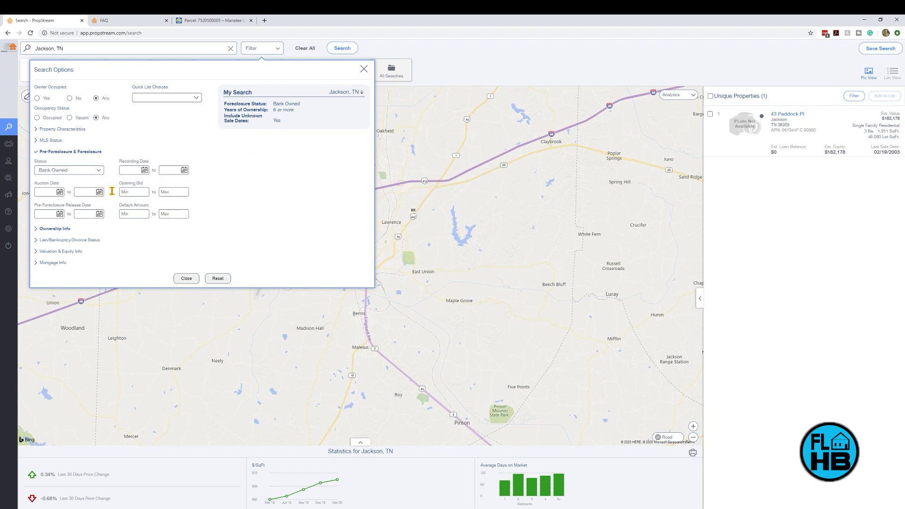
click(100, 173)
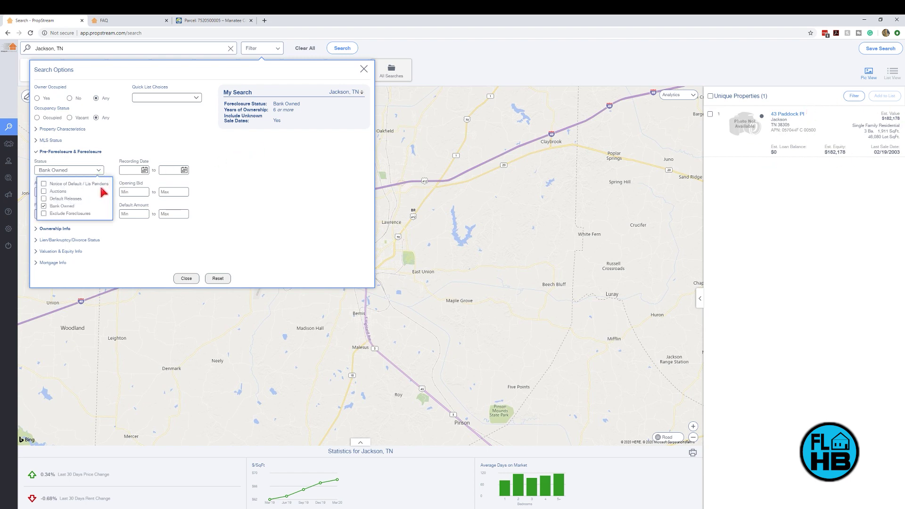
click(72, 187)
click(44, 206)
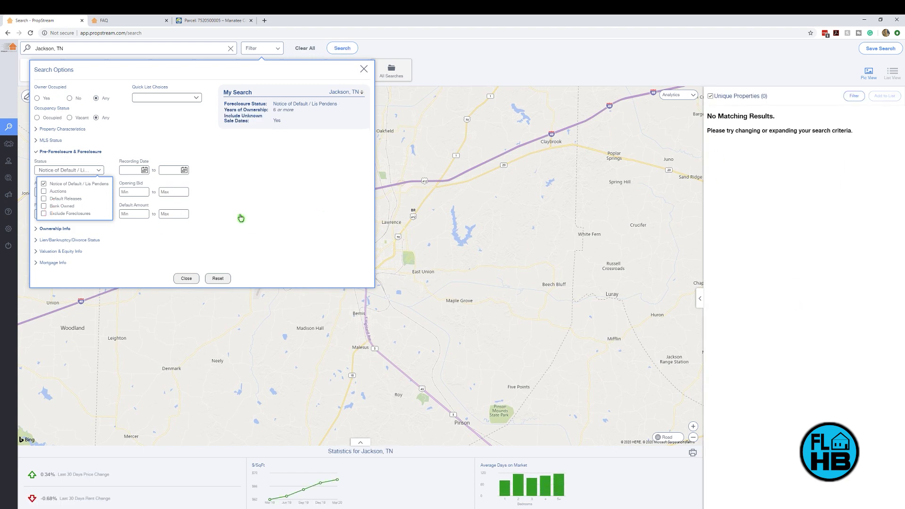
click(44, 206)
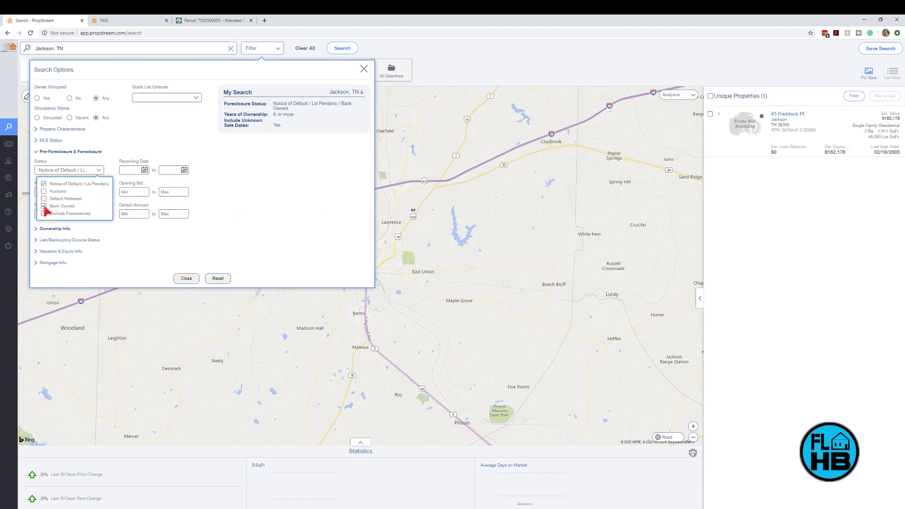
click(44, 184)
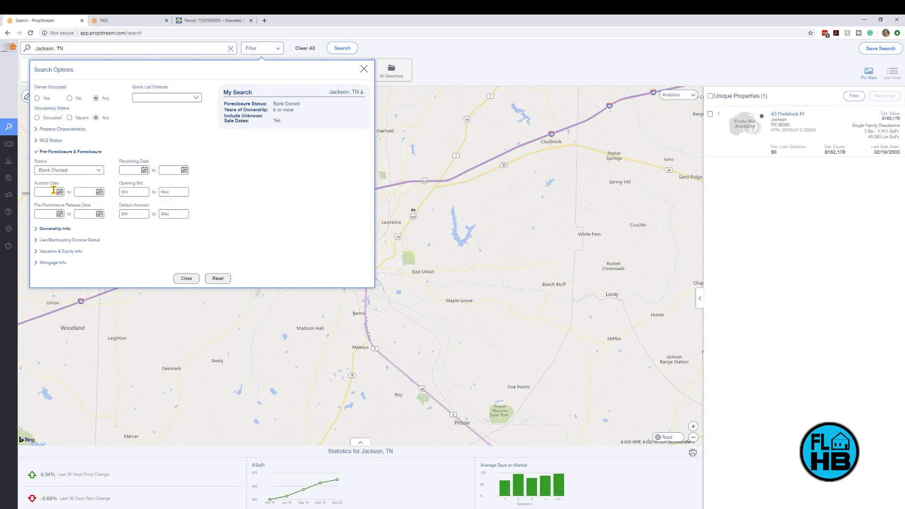
click(52, 229)
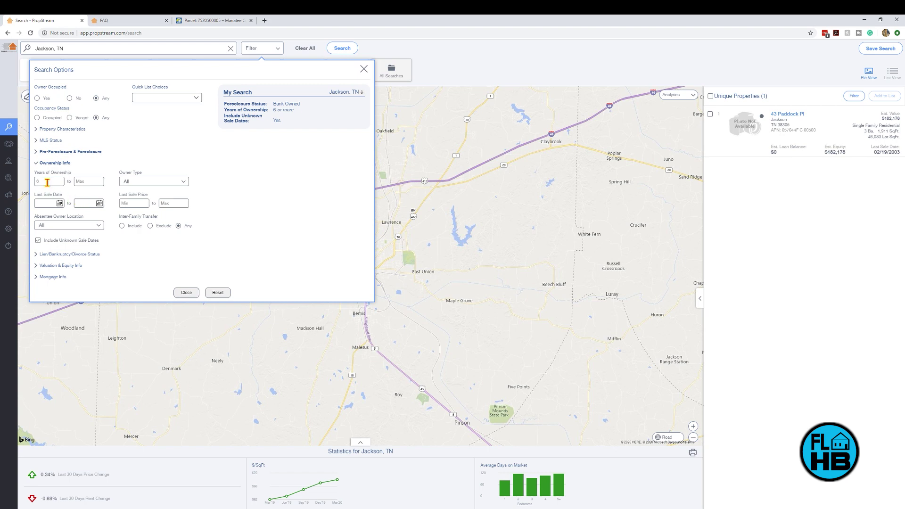
key(BackSpace)
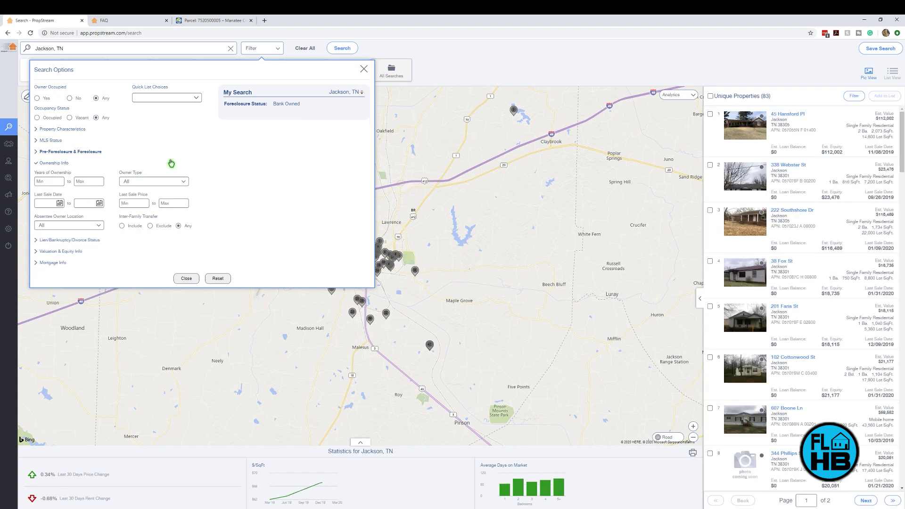
Step: Close the search options and scroll through the bank-owned Jackson, TN results list
click(186, 279)
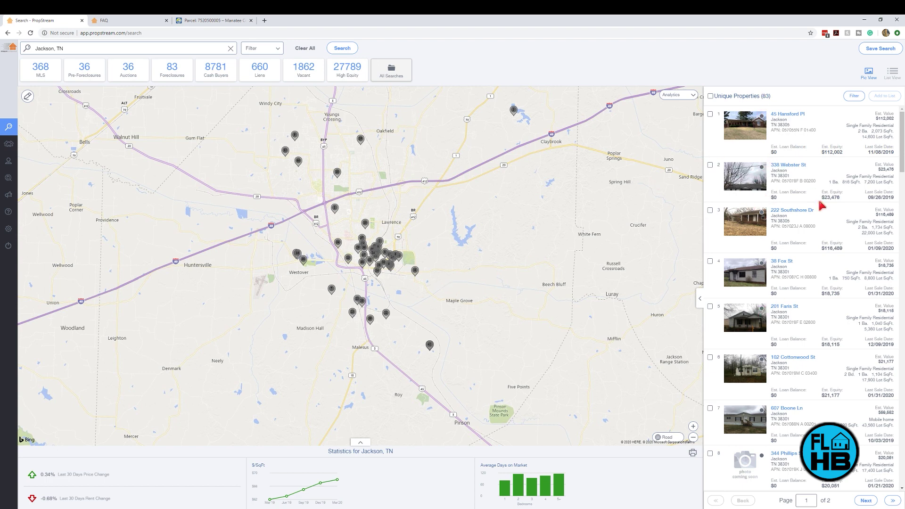
scroll(822, 203, down, 3)
scroll(826, 234, up, 3)
Step: Clear All, search 'jackson' choosing Jackson, MS (74,557 properties), and expand its market statistics
click(304, 48)
click(164, 48)
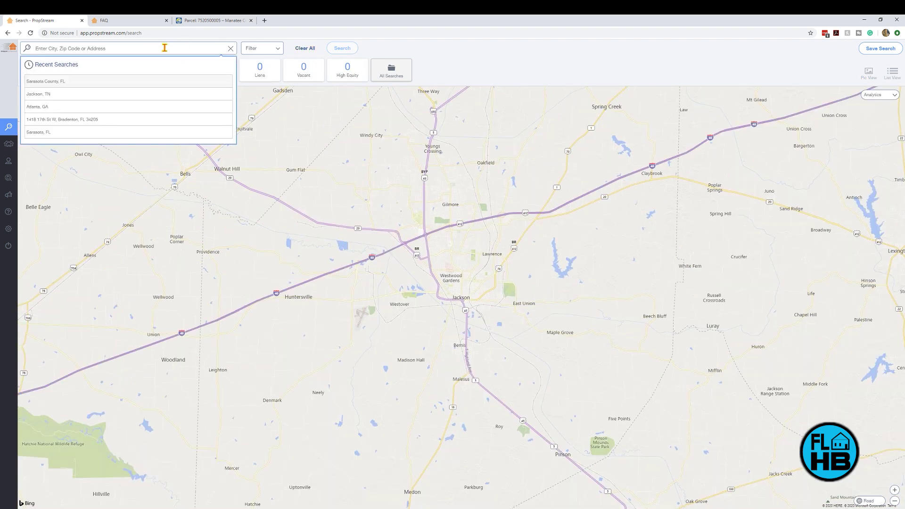
text(jackson)
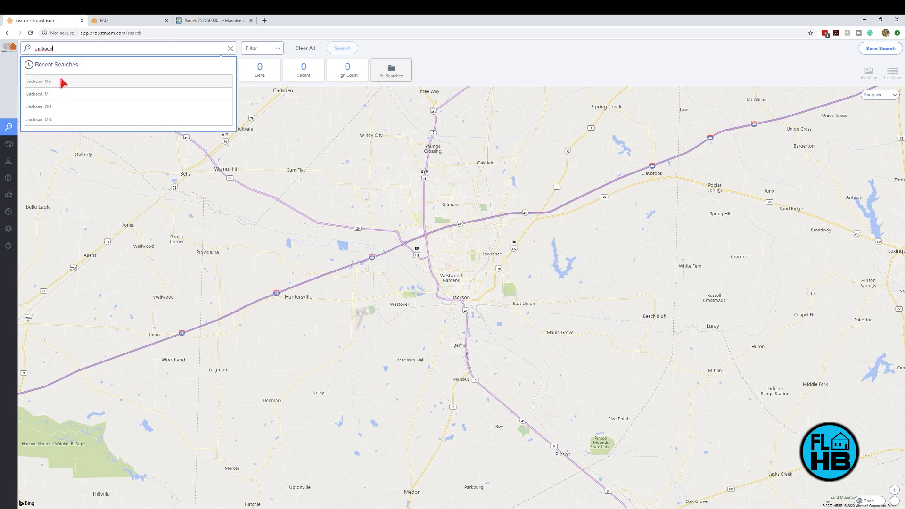
click(62, 82)
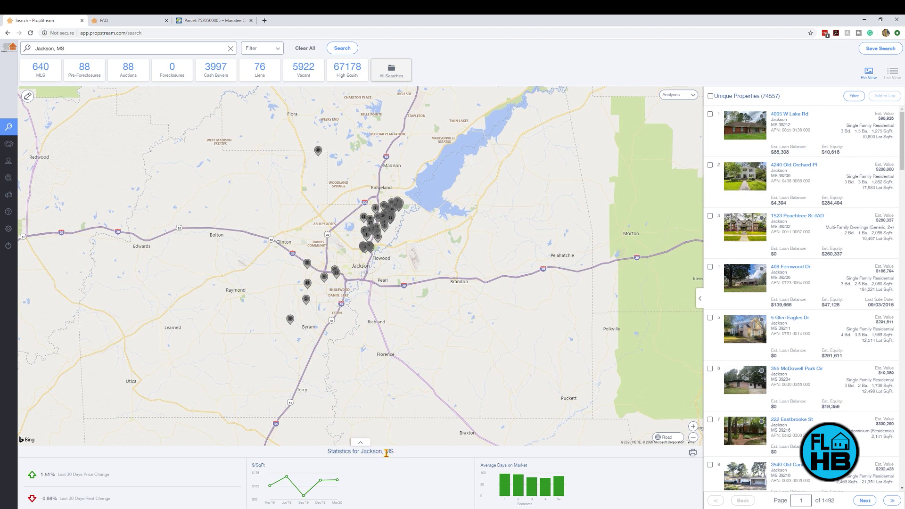
click(361, 443)
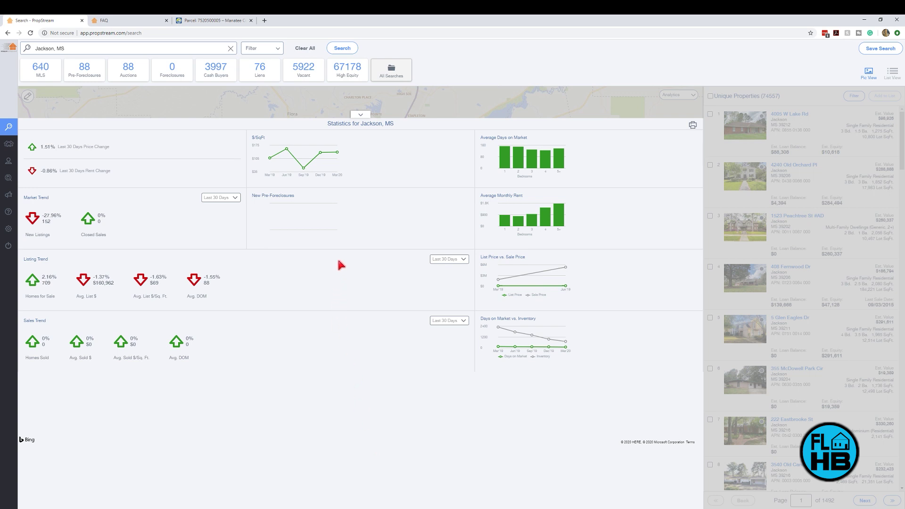
Step: Set the Sales Trend period to Last 6 Months, then collapse the statistics back to the map
mouse_move(511, 170)
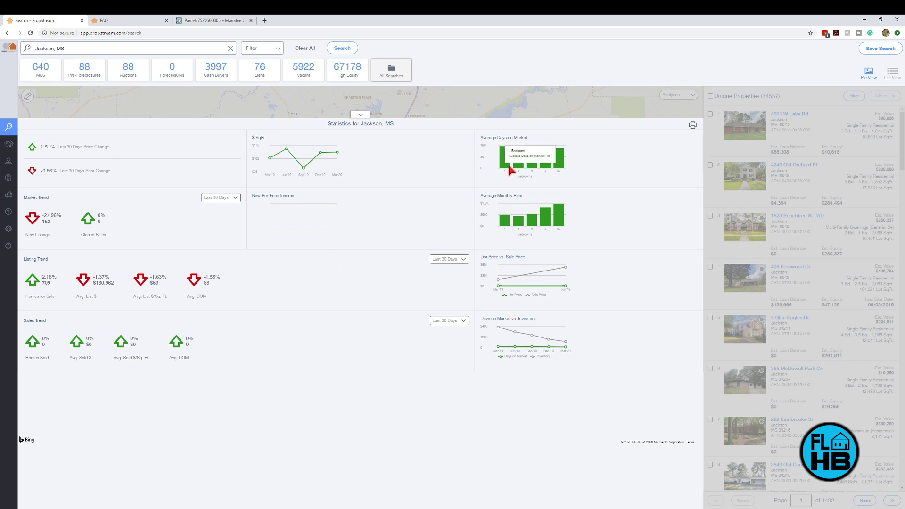
mouse_move(565, 166)
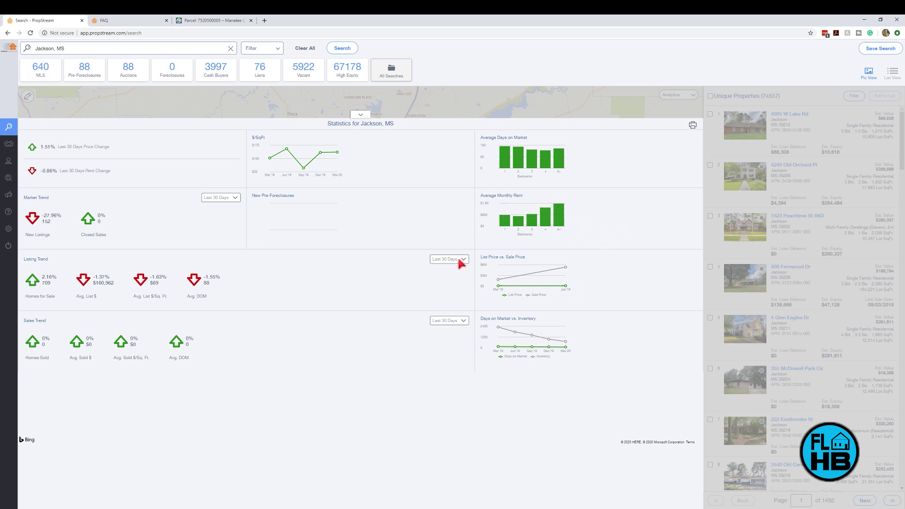
click(461, 322)
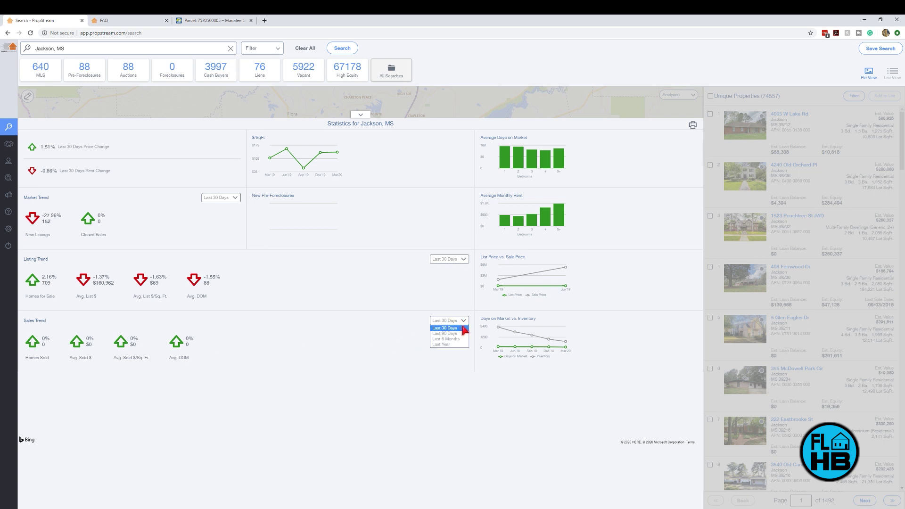
click(461, 342)
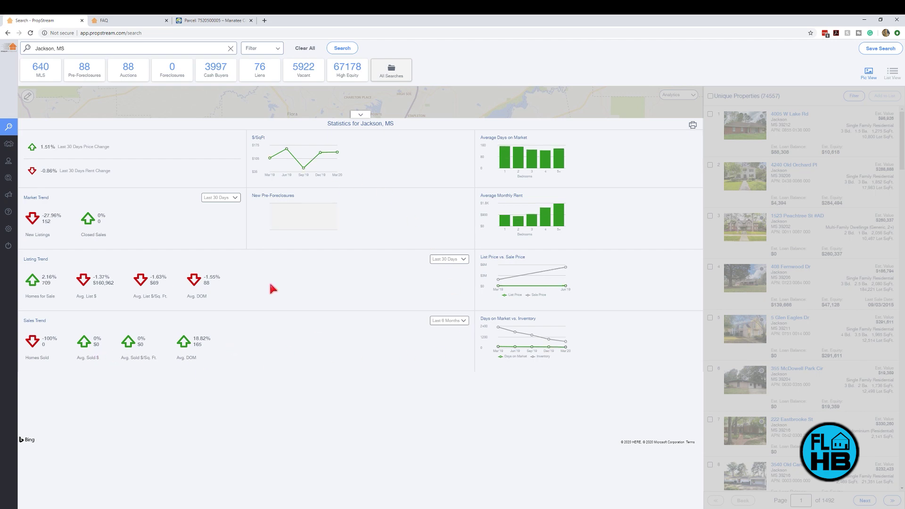
click(360, 115)
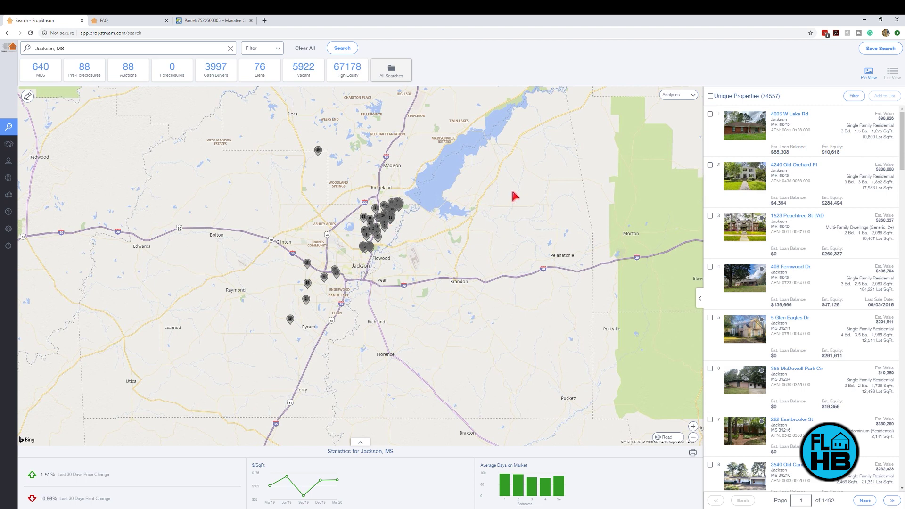
Step: Zoom the map in on central Jackson, MS and its property markers
scroll(403, 193, up, 1)
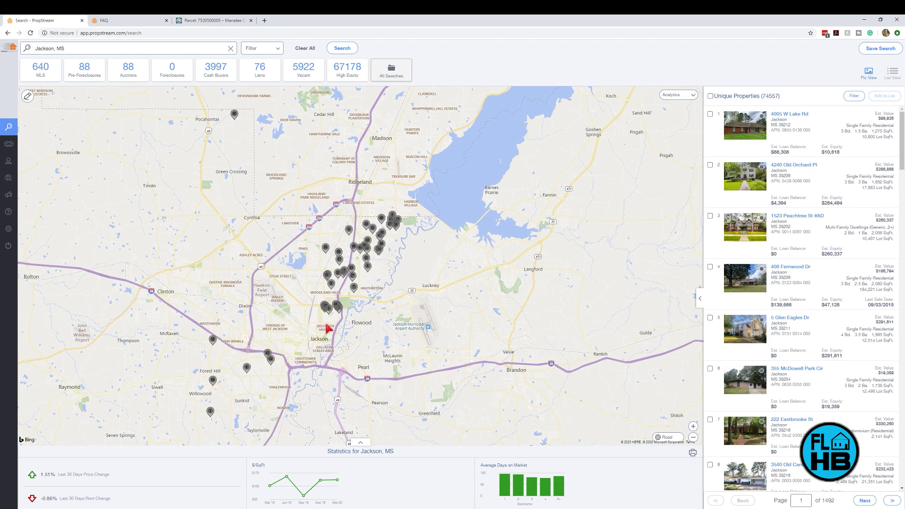
scroll(339, 311, up, 2)
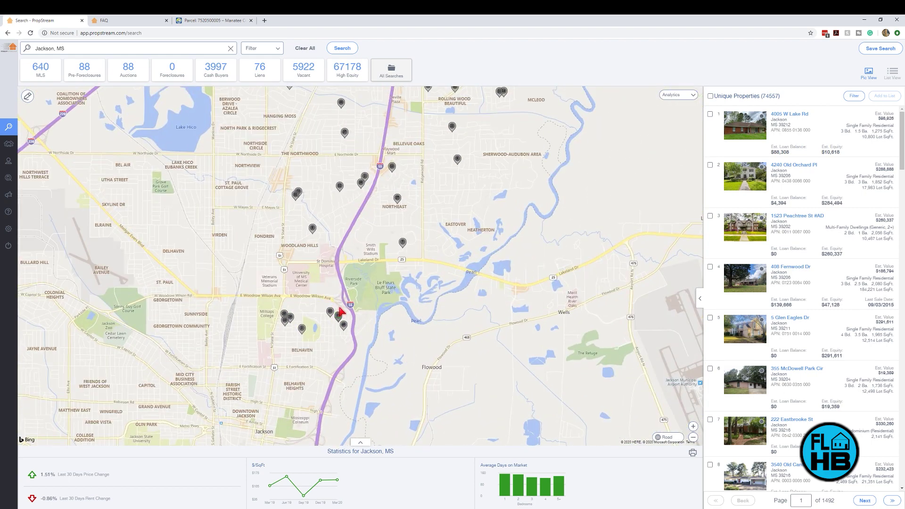
scroll(342, 311, down, 1)
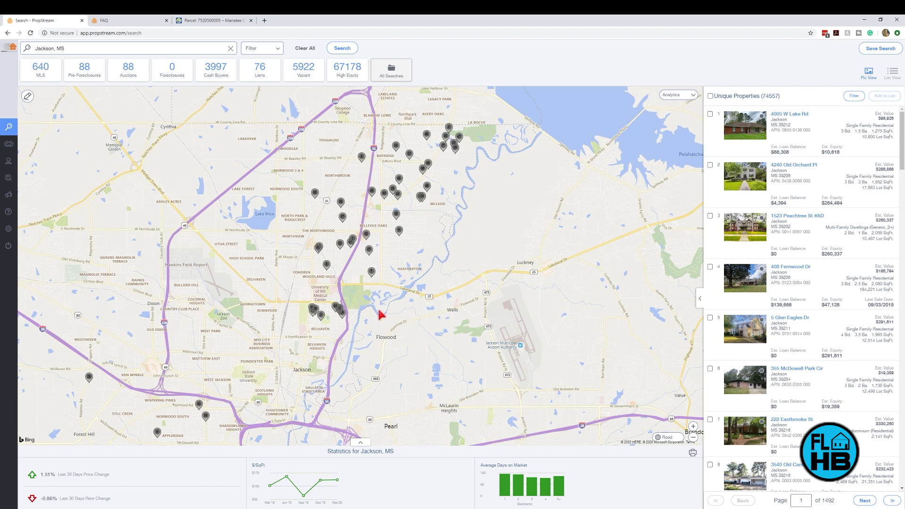
Step: Overlay the Analytics Price Growth heat map using the 1 Year Growth period
click(693, 95)
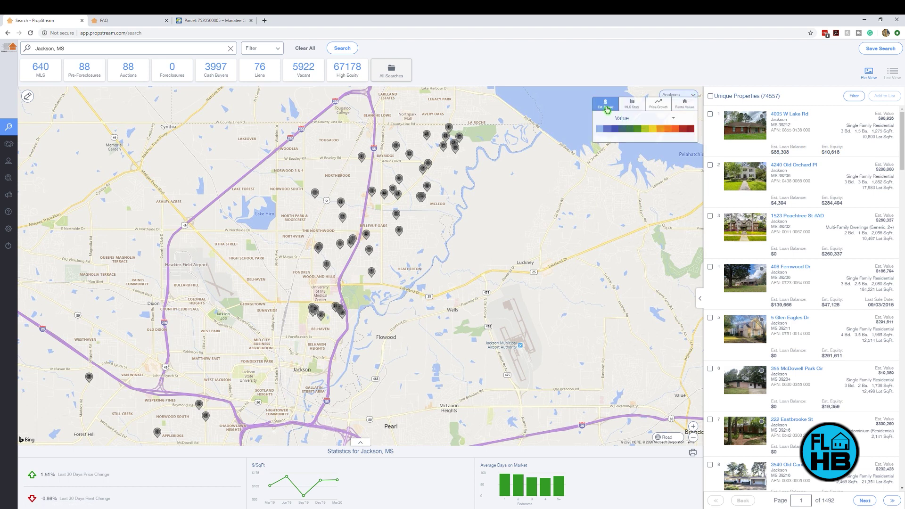
click(633, 110)
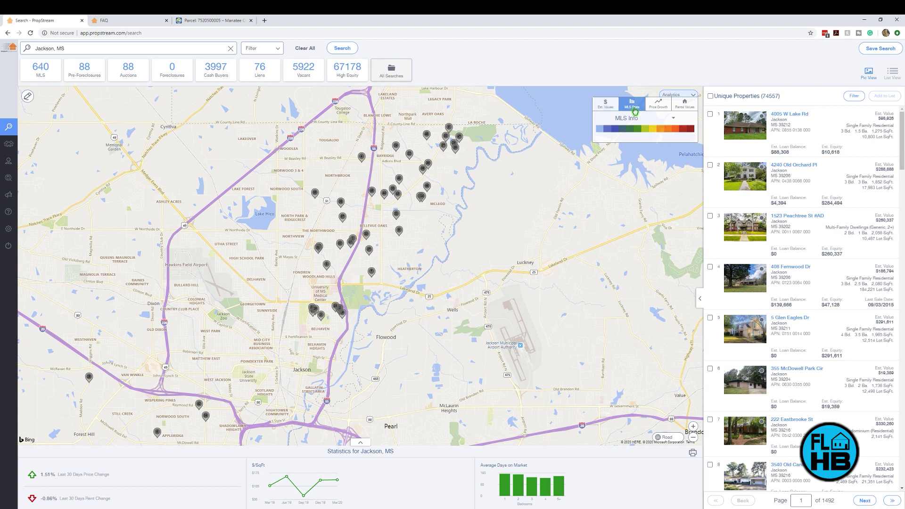
click(657, 104)
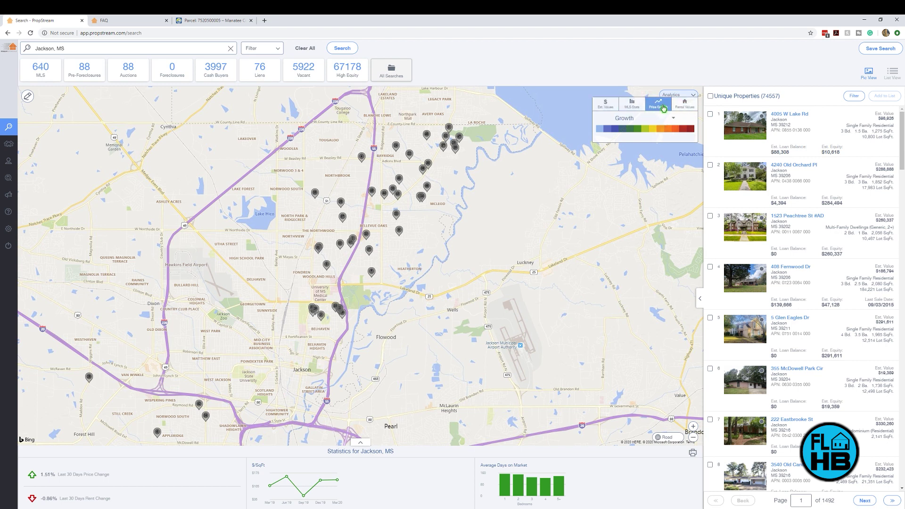
click(674, 120)
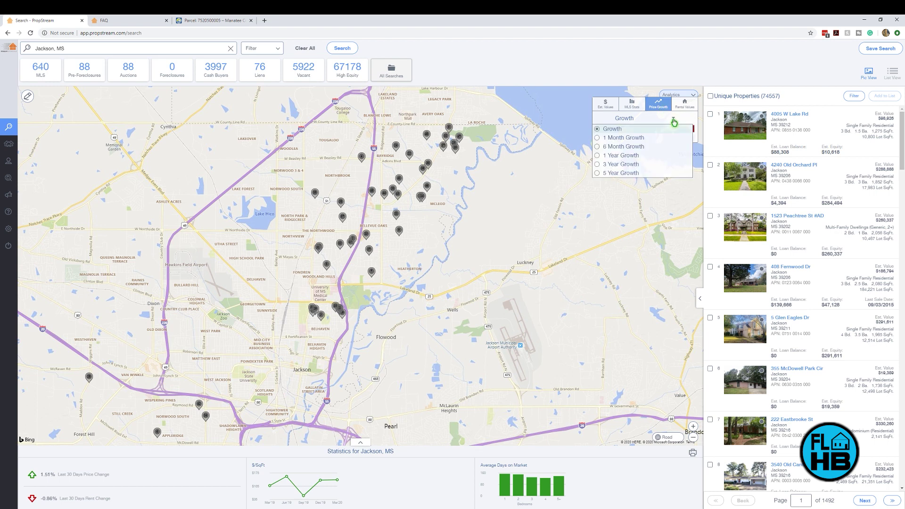
click(627, 157)
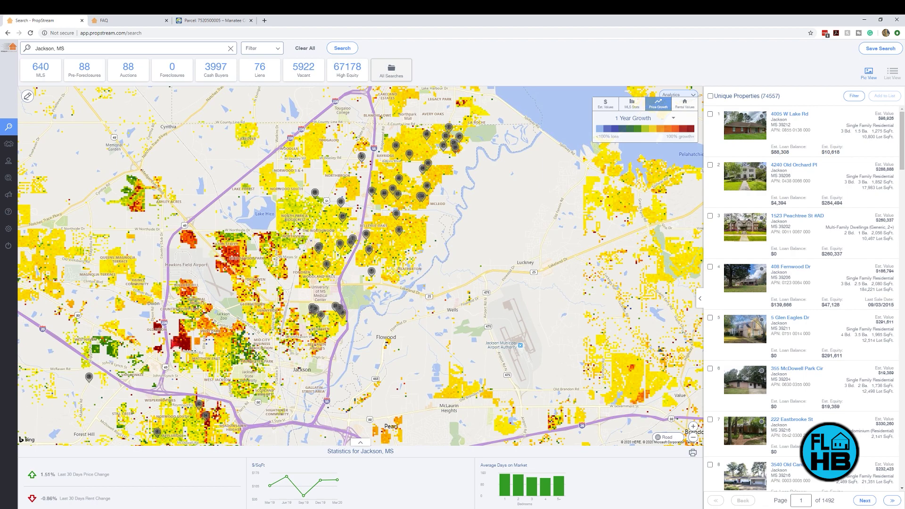
Step: Zoom and pan the heat map to west Jackson around Hawkins Field Airport
scroll(179, 349, up, 2)
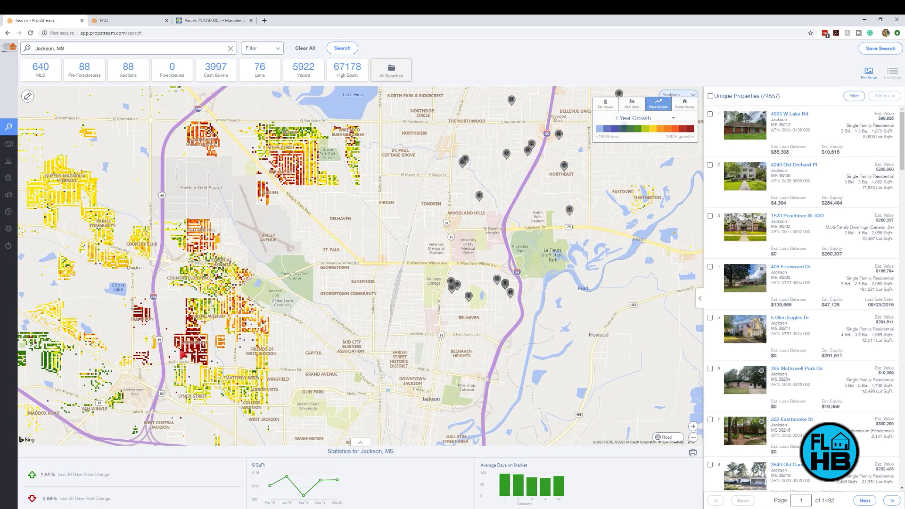
scroll(184, 351, up, 1)
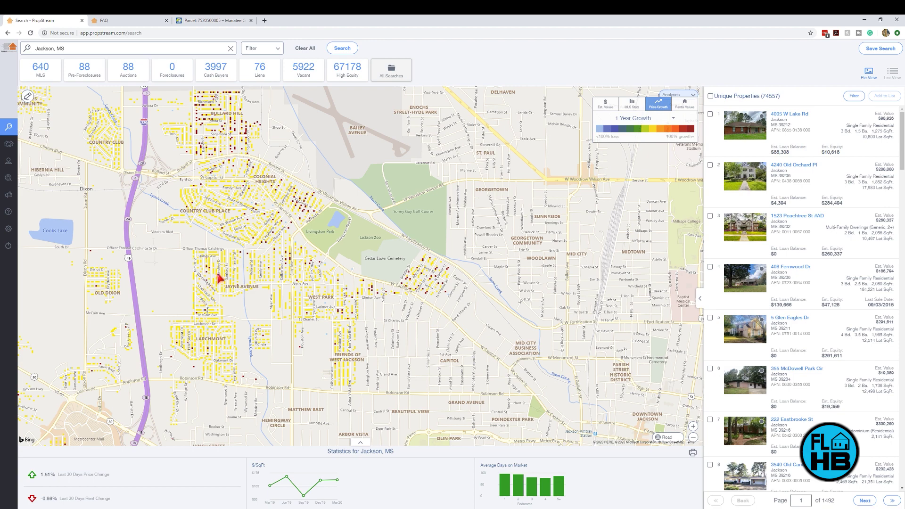
scroll(222, 246, down, 1)
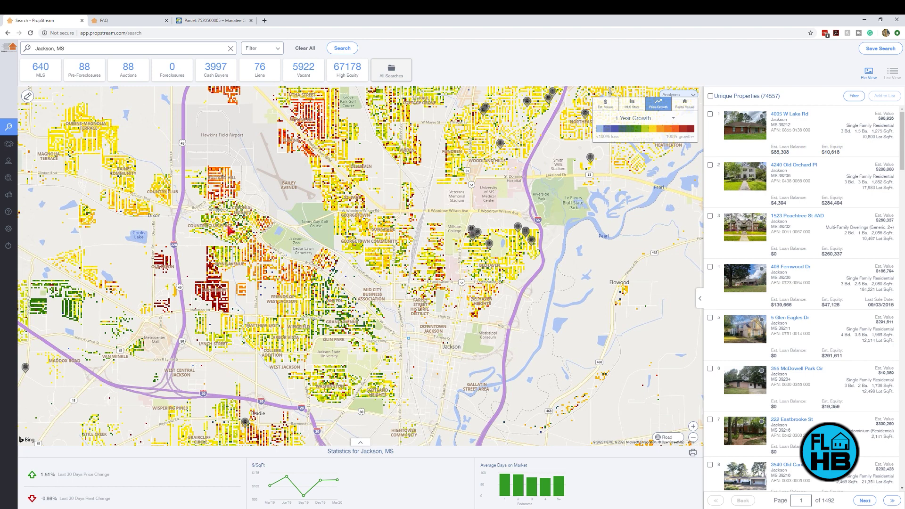
drag(250, 277, 353, 314)
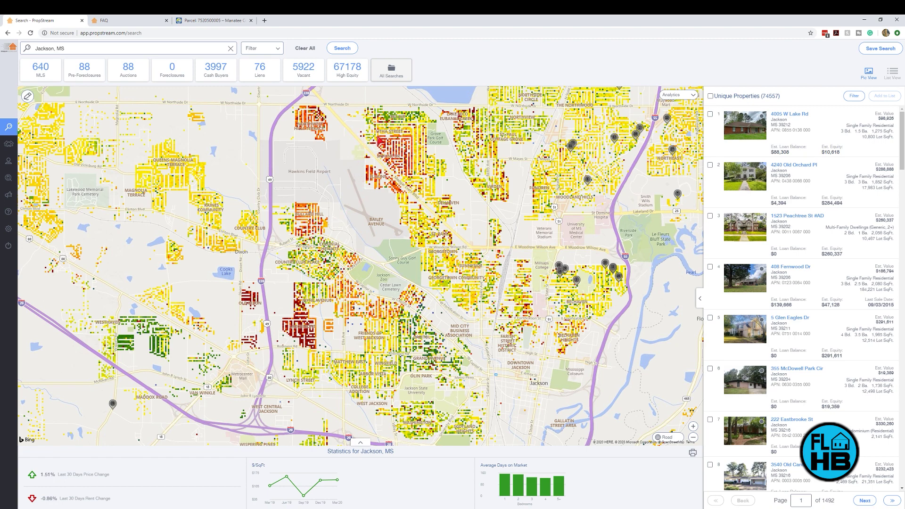
scroll(391, 153, up, 1)
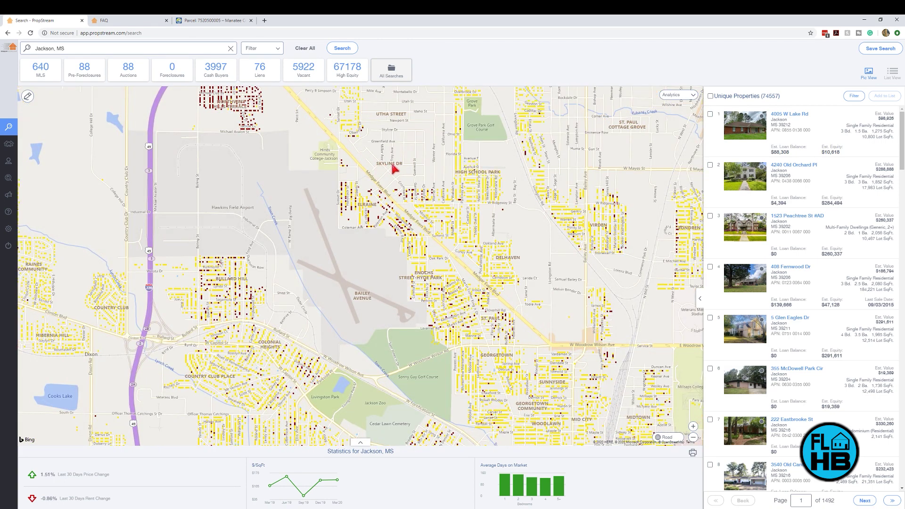
scroll(404, 171, down, 1)
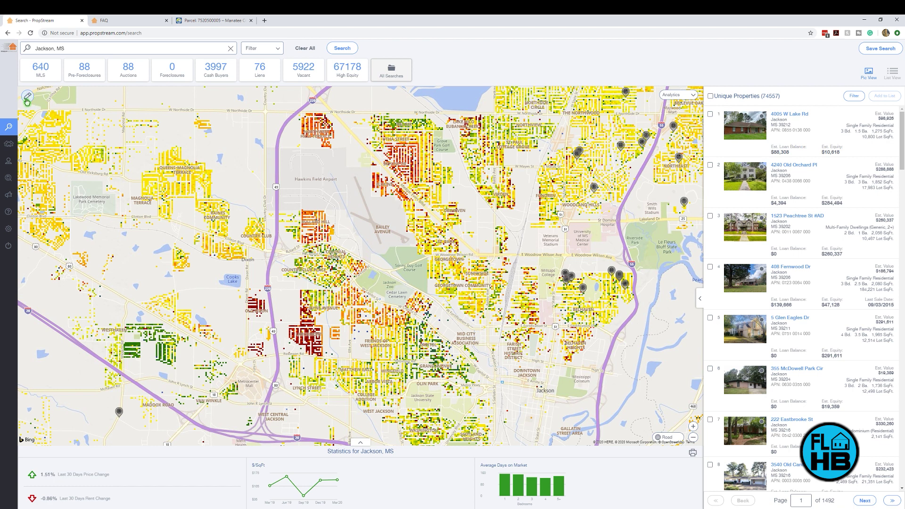
Step: Draw a polygon north of Hawkins Field Airport to search only that area, yielding 923 properties
click(28, 98)
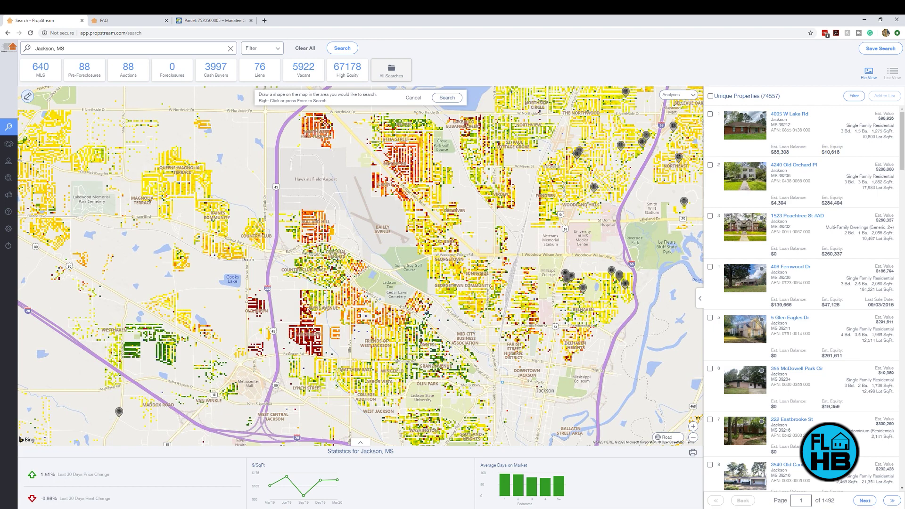
click(415, 201)
click(371, 197)
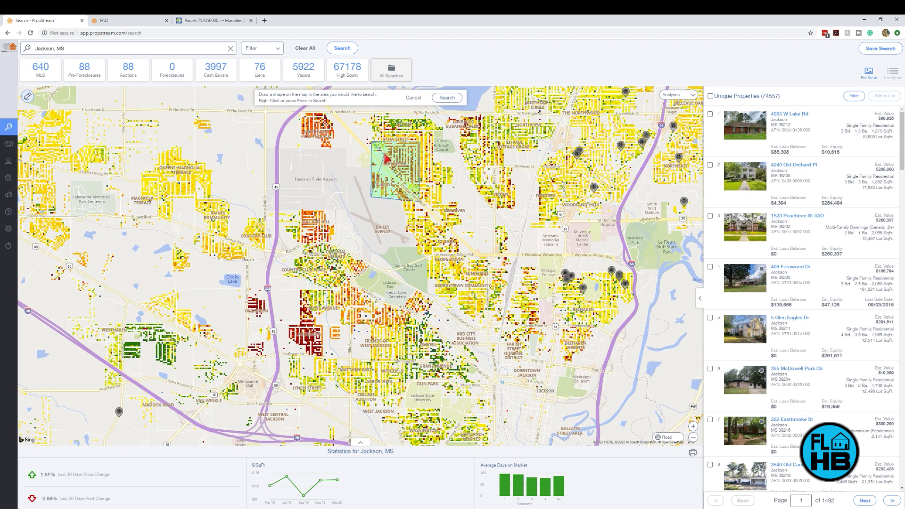
right_click(385, 155)
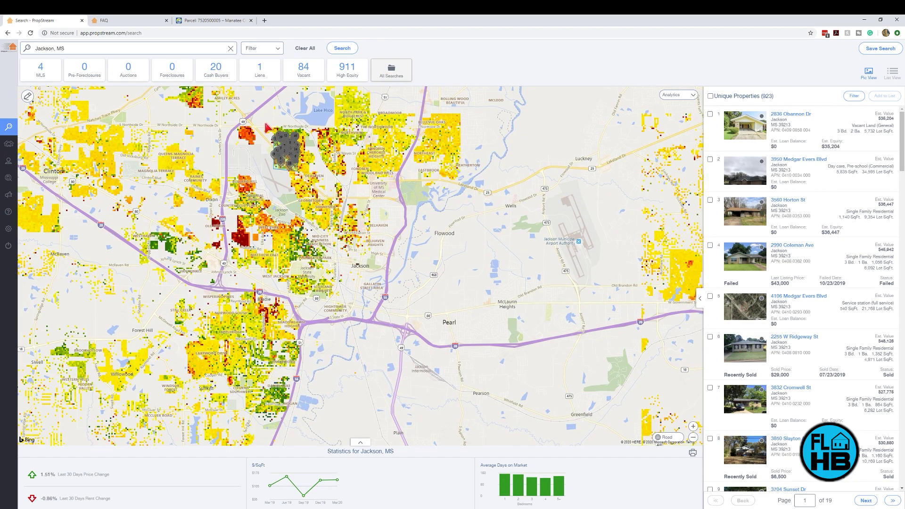
scroll(266, 127, up, 3)
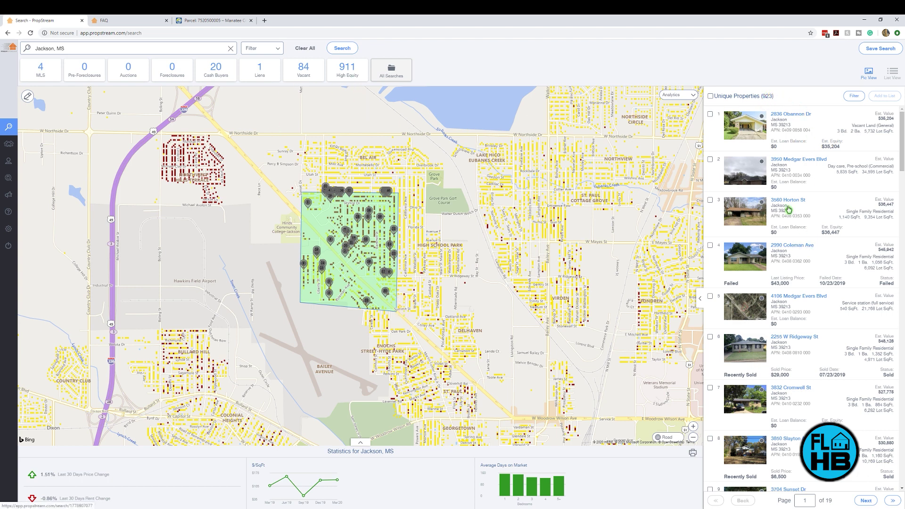
Step: Restrict the property type to Single Family and Multi-Family 2-4
click(279, 49)
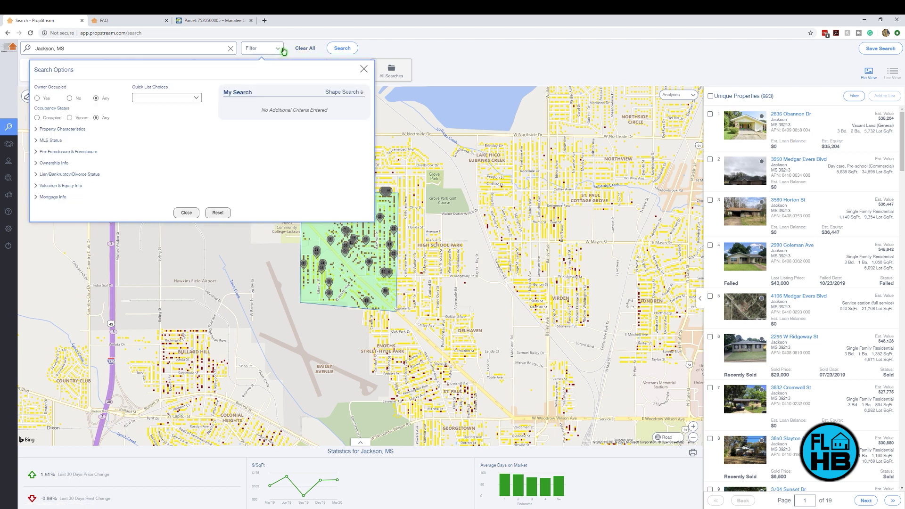
click(70, 130)
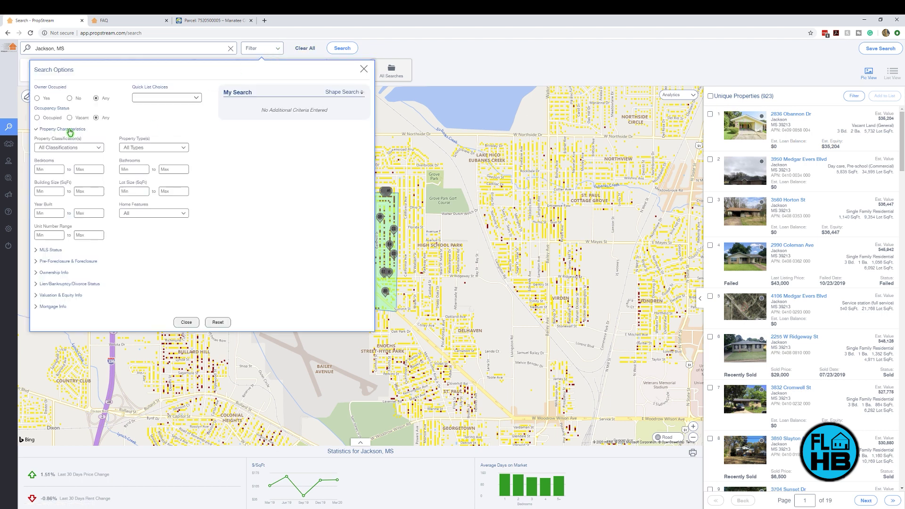
click(183, 148)
click(90, 174)
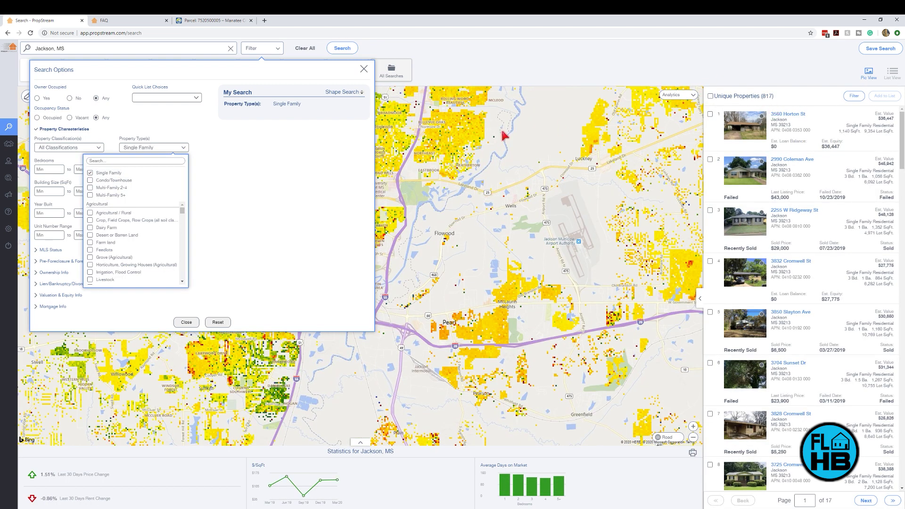
click(90, 187)
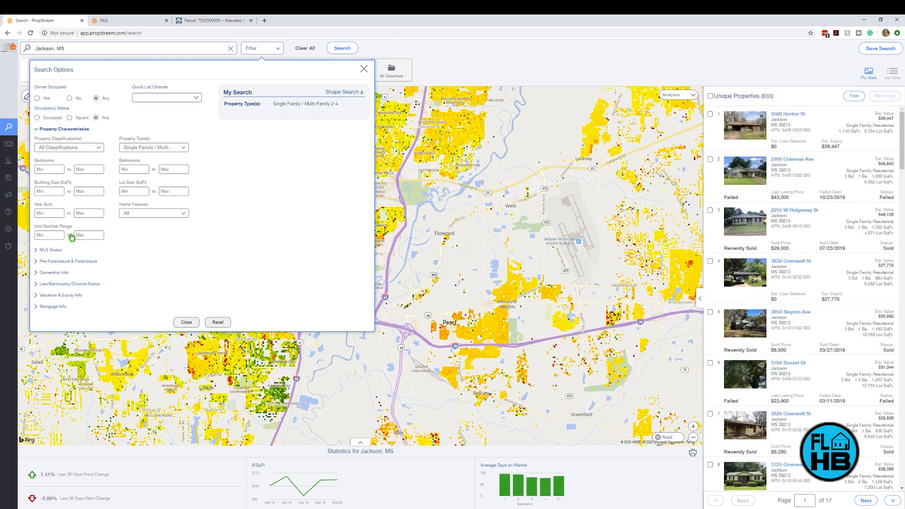
Step: Set bedrooms 2–3 and bathrooms 1–2, then close the filters, leaving 564 properties
click(59, 169)
text(2)
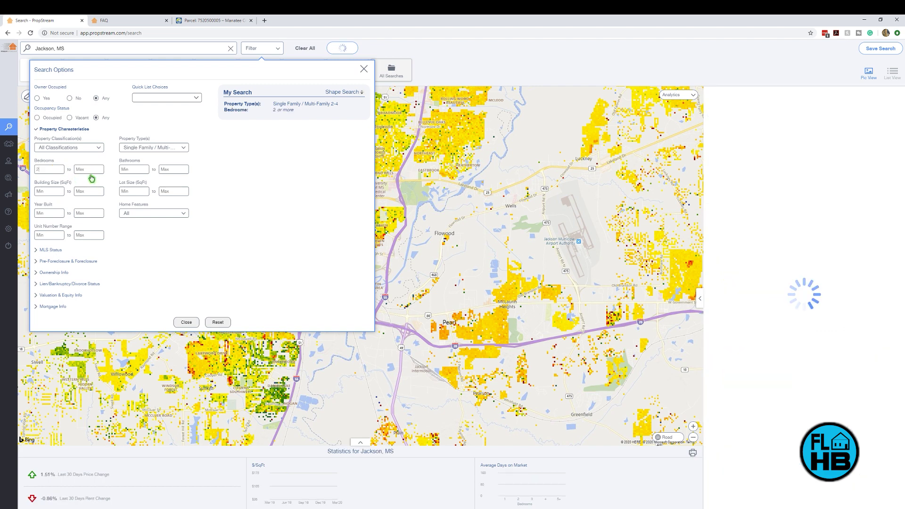
click(92, 172)
text(3)
key(Tab)
text(1)
key(Tab)
text(12)
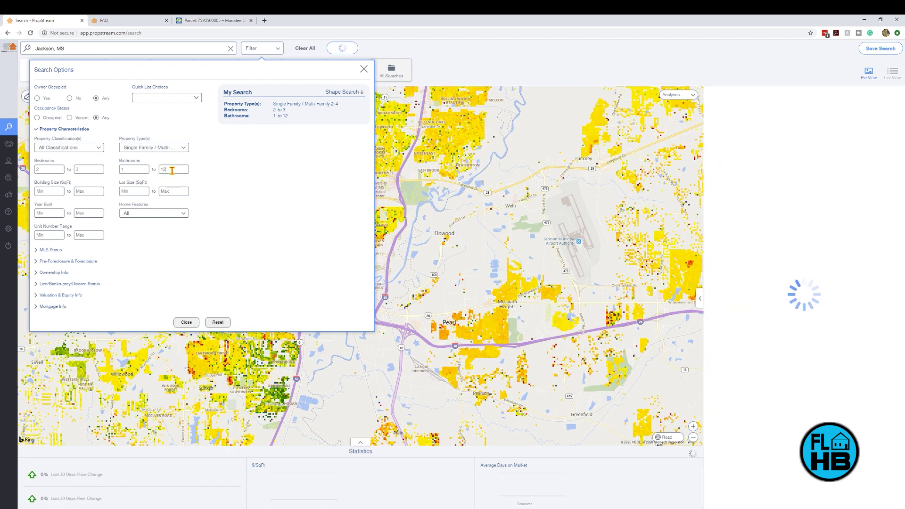
double_click(172, 170)
text(2)
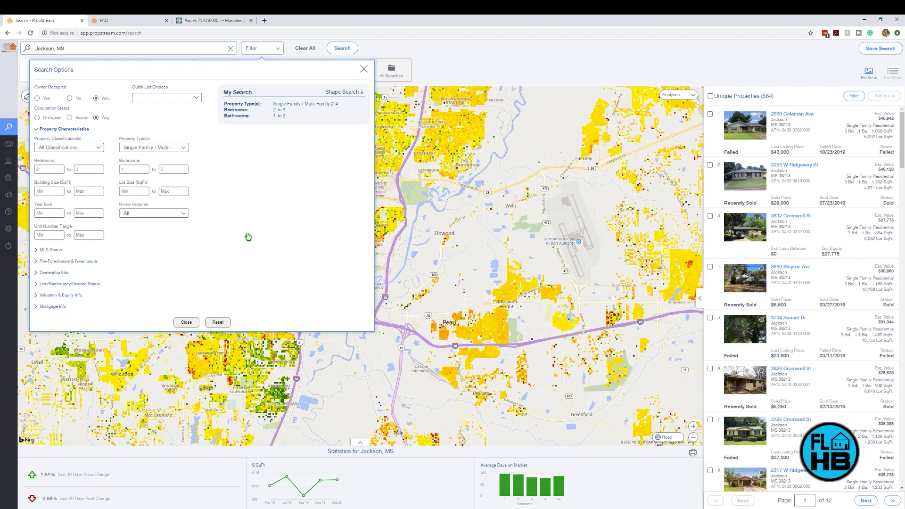
click(190, 323)
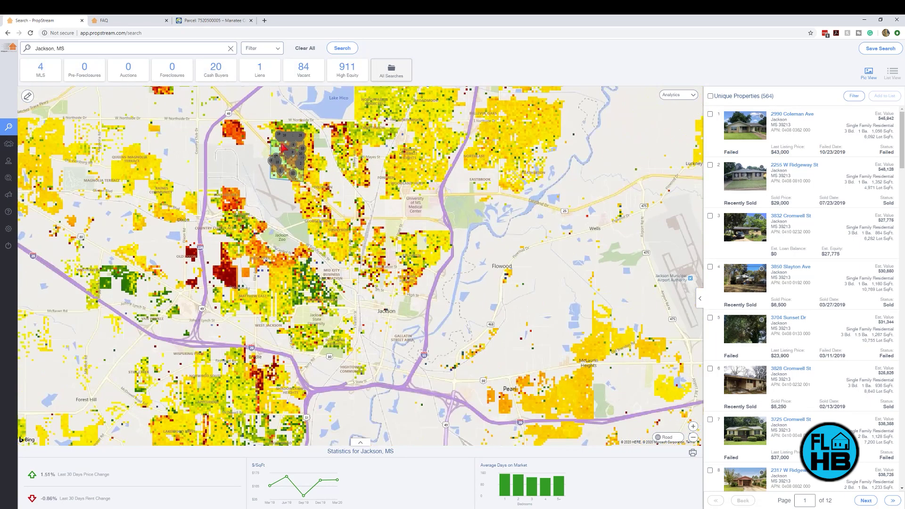
Step: Inspect the pins around the green polygon, then clear the location box, all counts and the drawn area
scroll(285, 153, up, 3)
scroll(285, 153, up, 2)
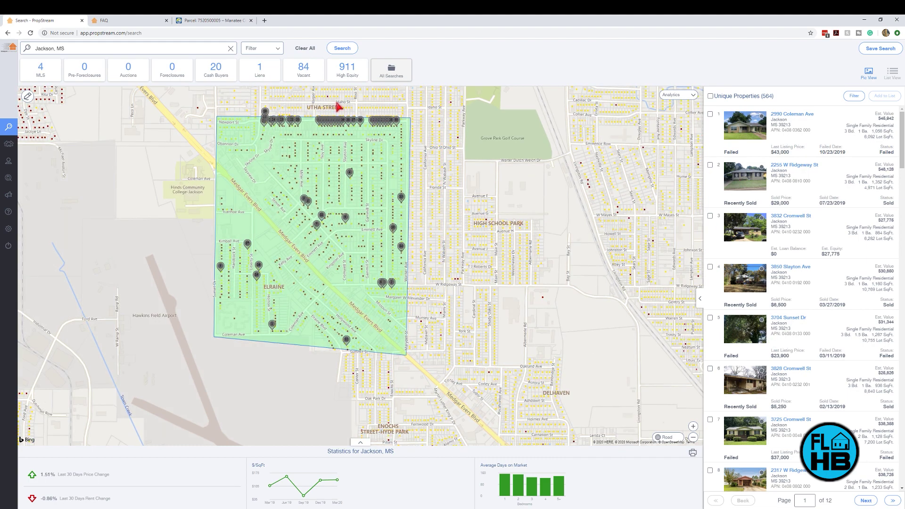
scroll(351, 113, up, 2)
scroll(349, 112, up, 2)
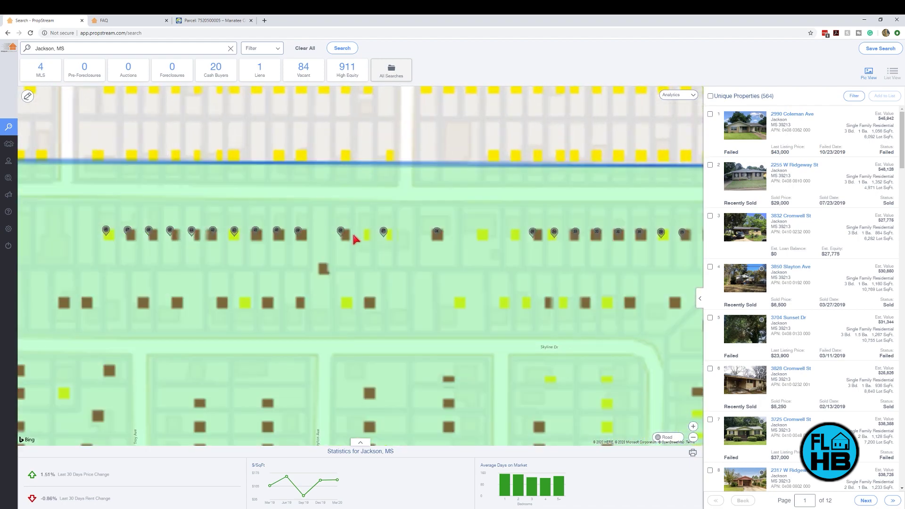
scroll(354, 235, down, 5)
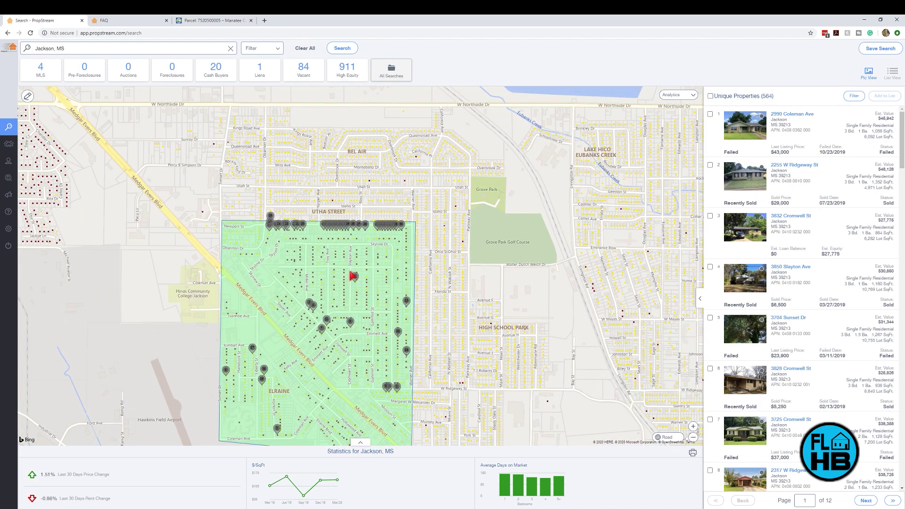
drag(349, 272, 411, 220)
scroll(410, 222, down, 2)
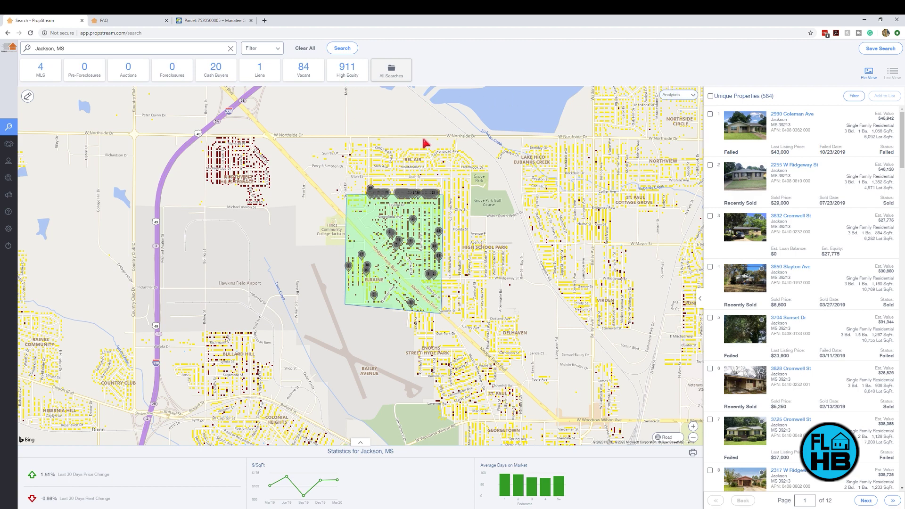
click(303, 49)
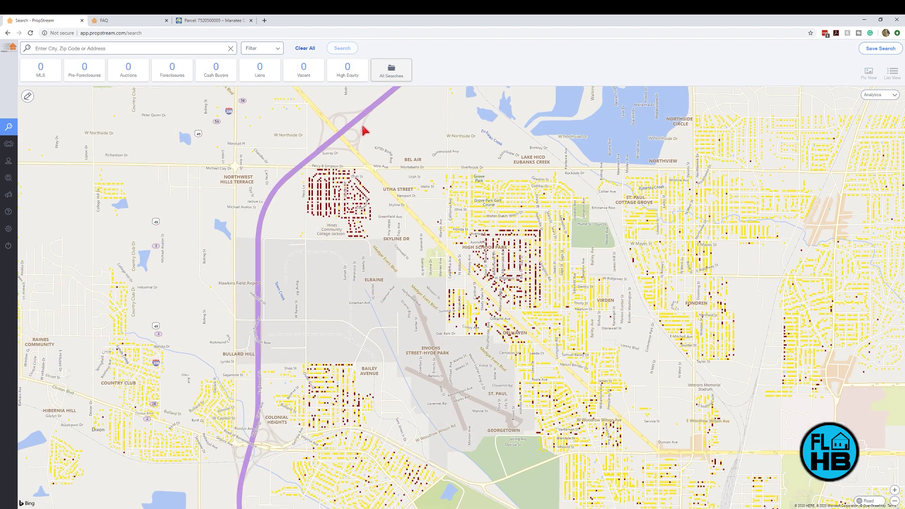
Step: Switch the Analytics overlay from MLS Stats to Est. Values and colour Jackson parcels by Est. Value
scroll(559, 263, down, 2)
scroll(518, 245, up, 2)
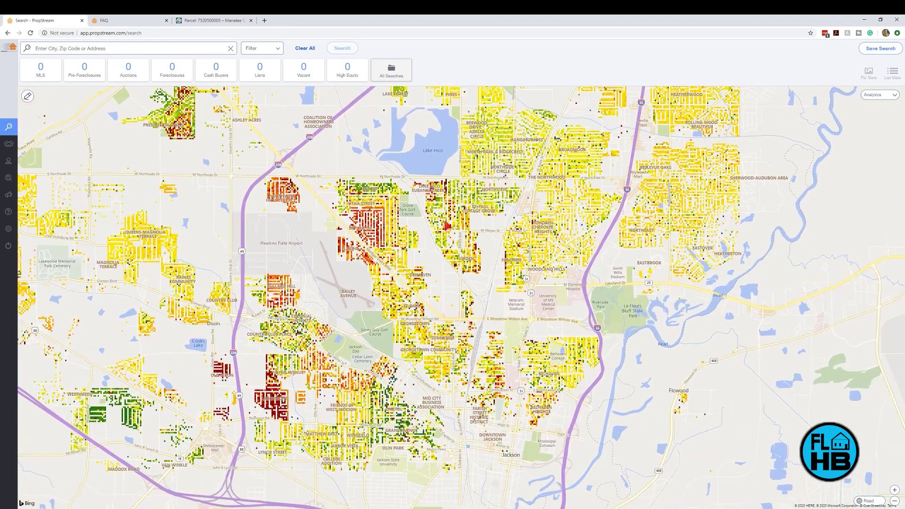
click(879, 95)
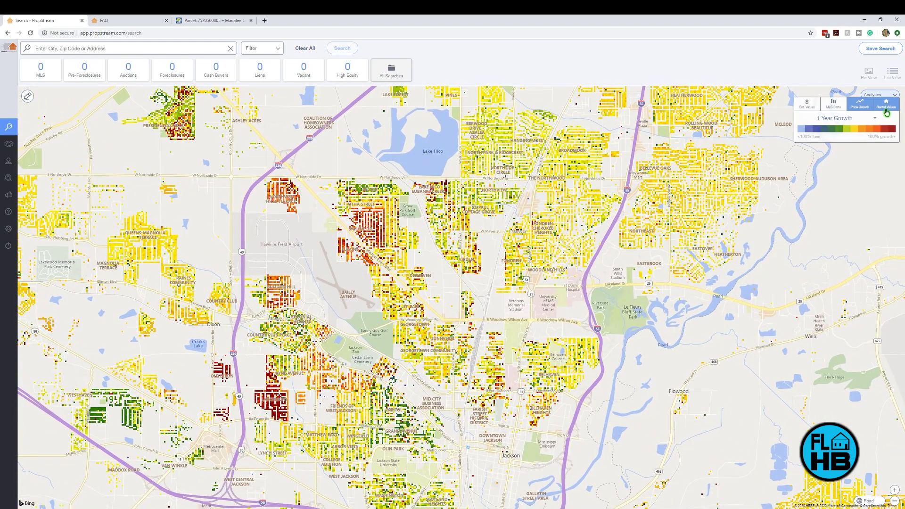
click(832, 103)
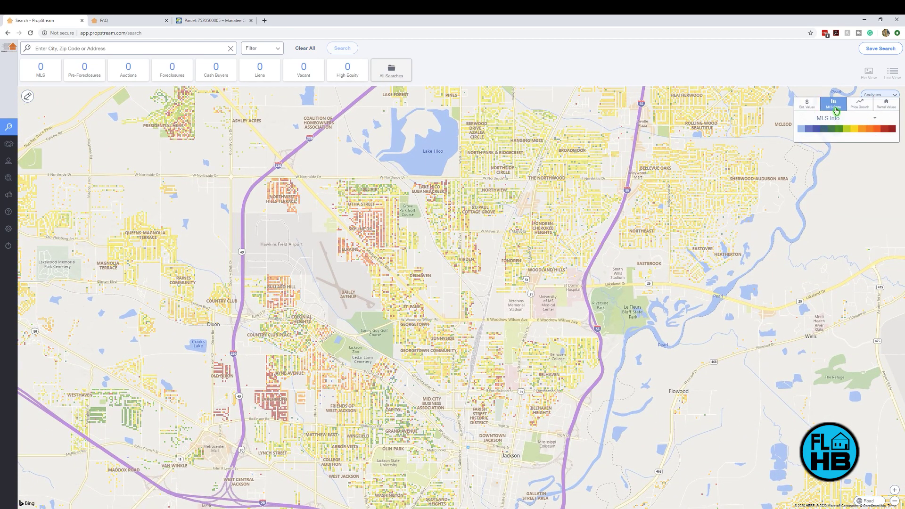
click(876, 120)
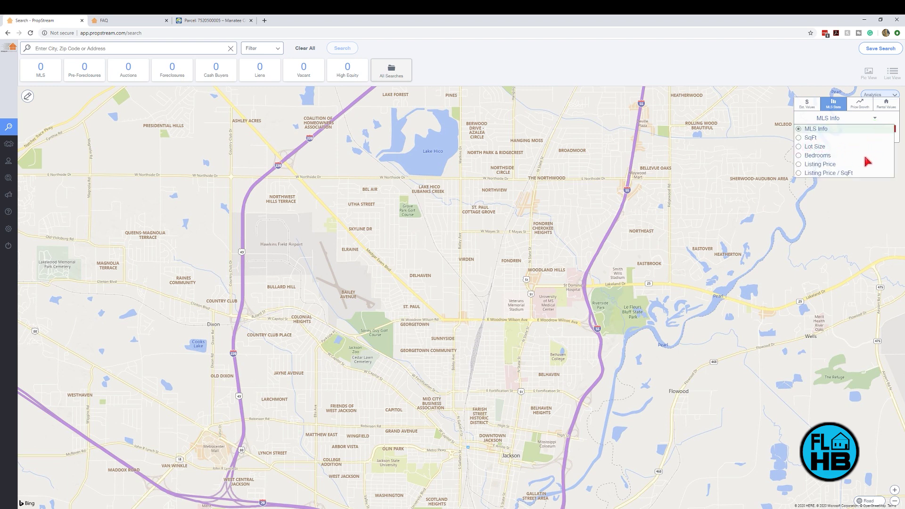
click(807, 102)
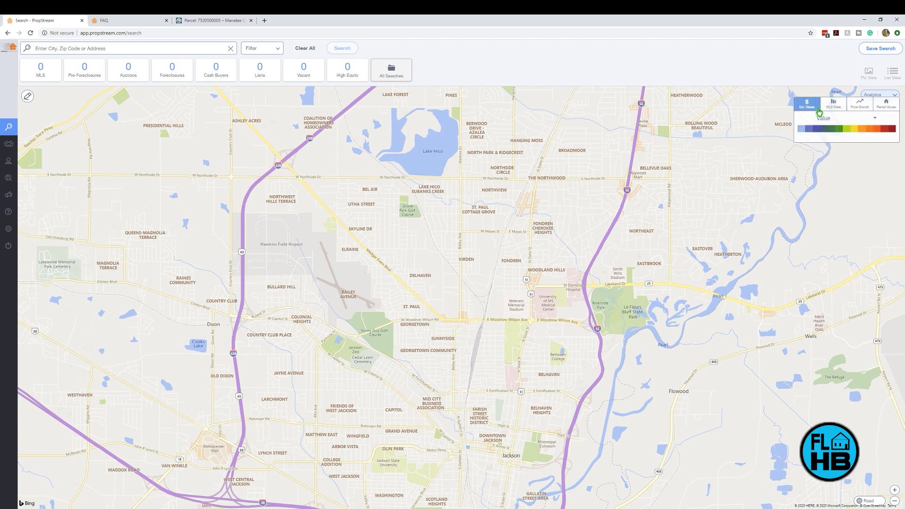
click(876, 120)
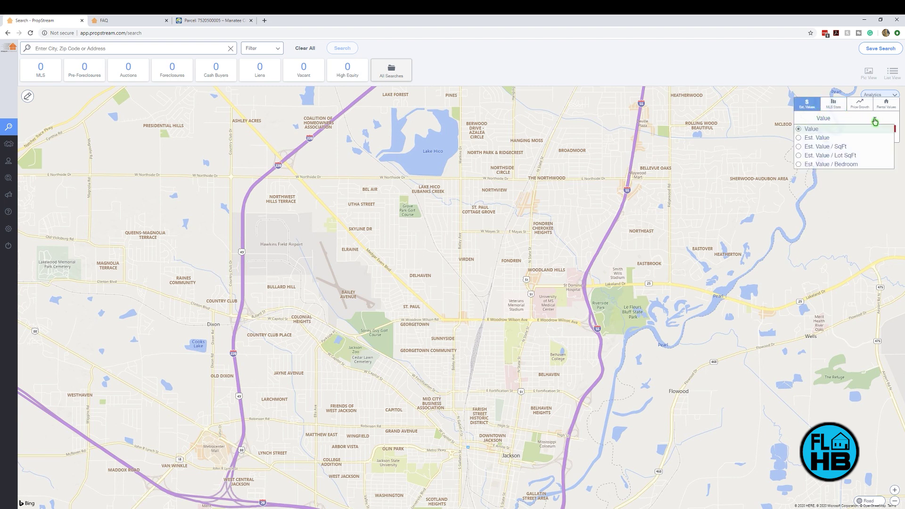
click(820, 138)
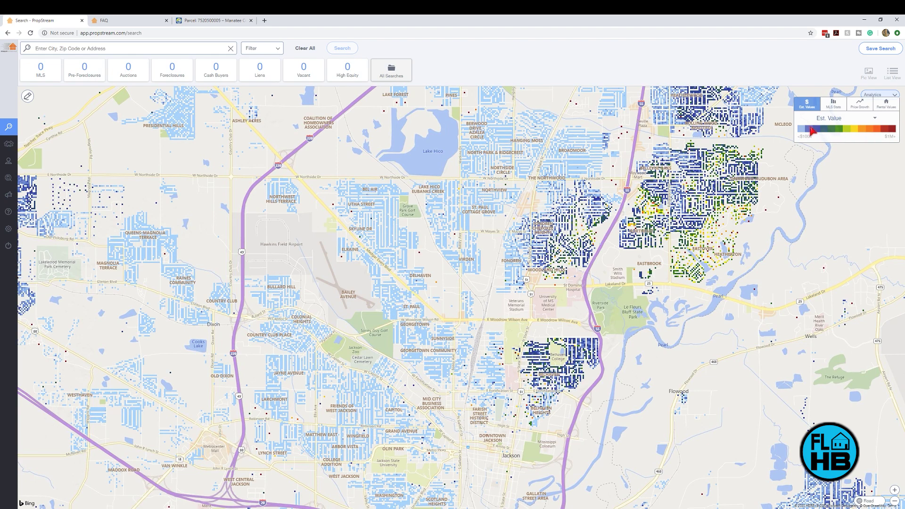